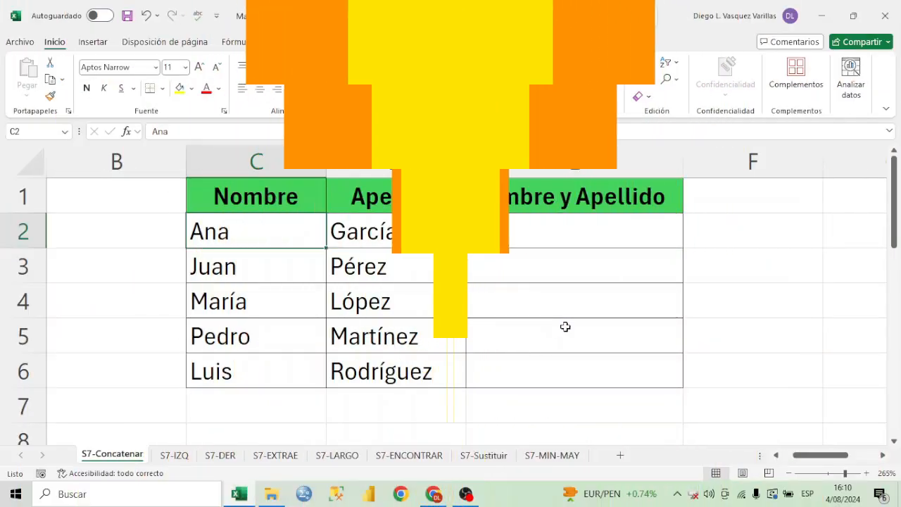
# - Examine the Nombre and Apellido columns and the empty Nombre y Apellido column on the S7-Concatenar sheet
pyautogui.click(398, 235)
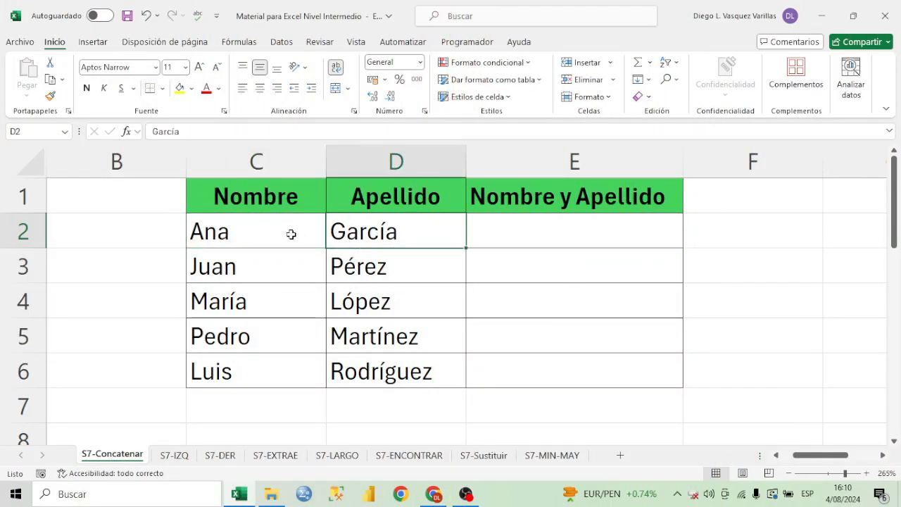
pyautogui.click(313, 233)
pyautogui.click(369, 227)
pyautogui.click(285, 229)
pyautogui.click(378, 230)
pyautogui.click(507, 227)
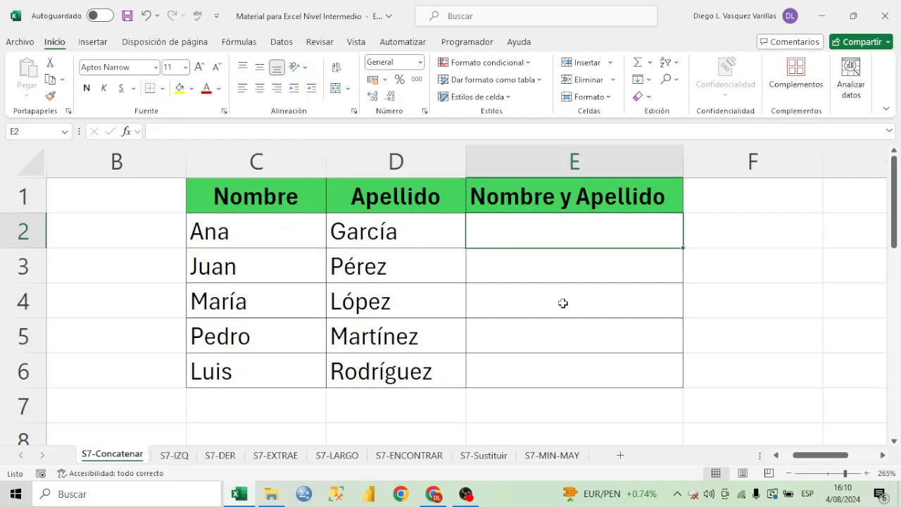
pyautogui.moveTo(237, 204); pyautogui.dragTo(254, 373)
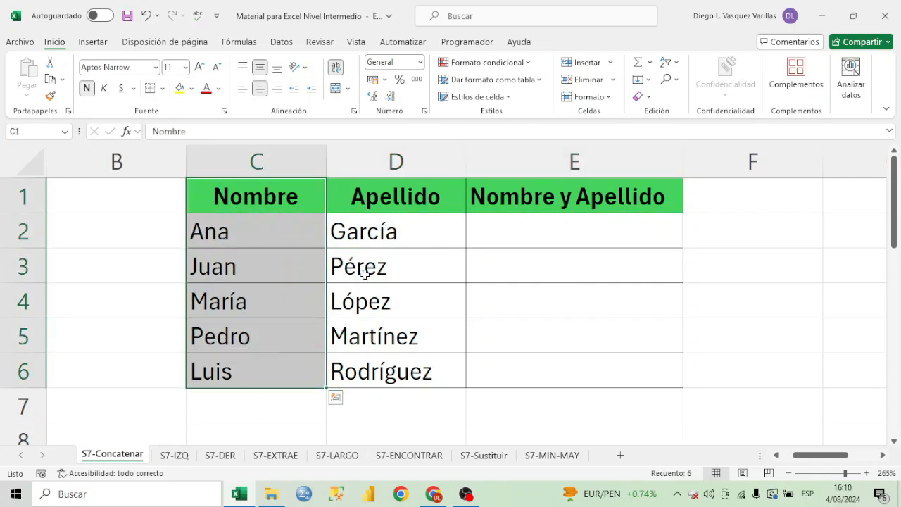
pyautogui.moveTo(420, 201); pyautogui.dragTo(422, 370)
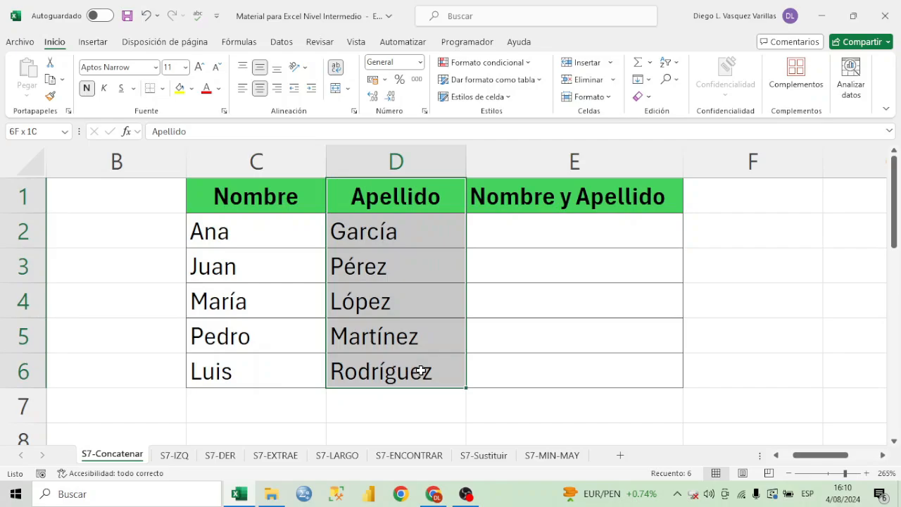
# - Enter the formula =CONCATENAR(C2;D2) in E2 to join the first name and surname
pyautogui.click(491, 236)
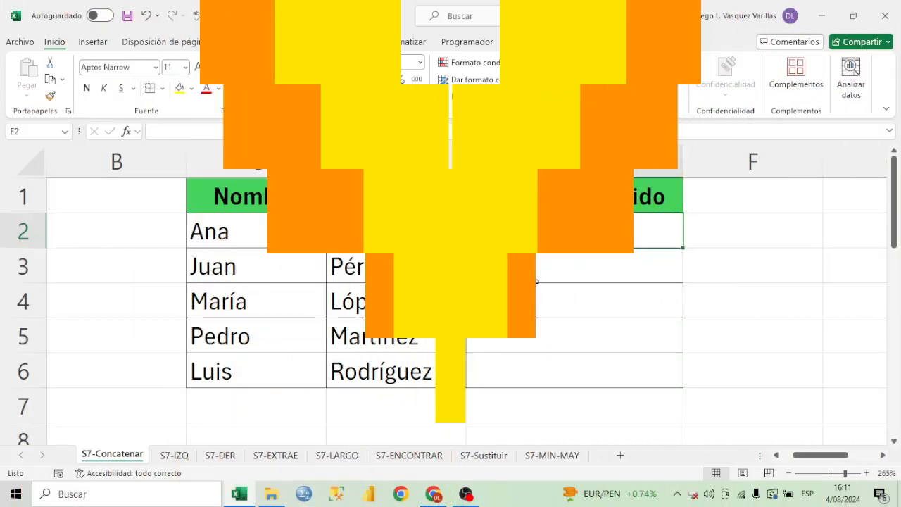
pyautogui.write('=CONCA')
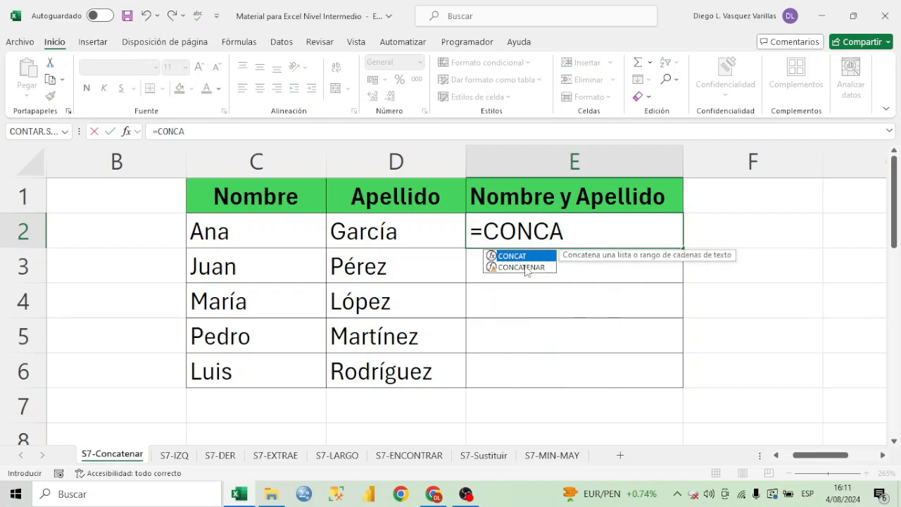
pyautogui.doubleClick(524, 268)
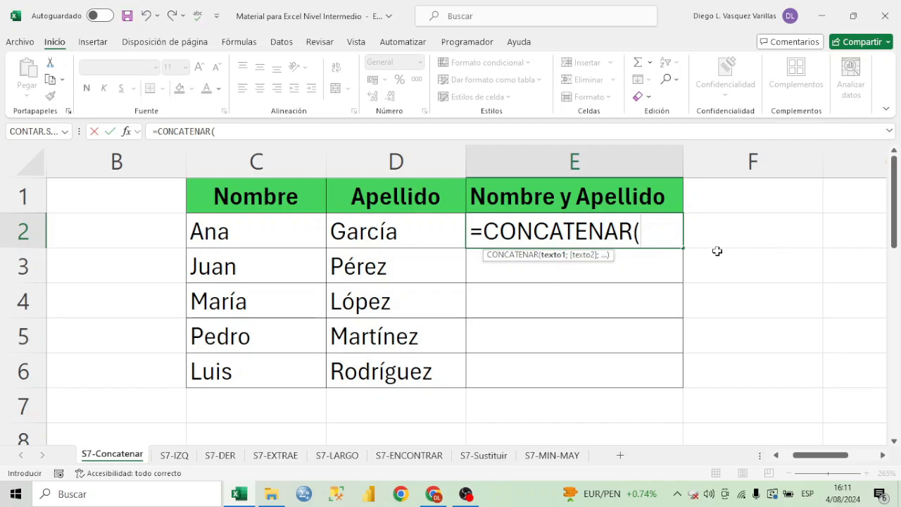
pyautogui.click(289, 228)
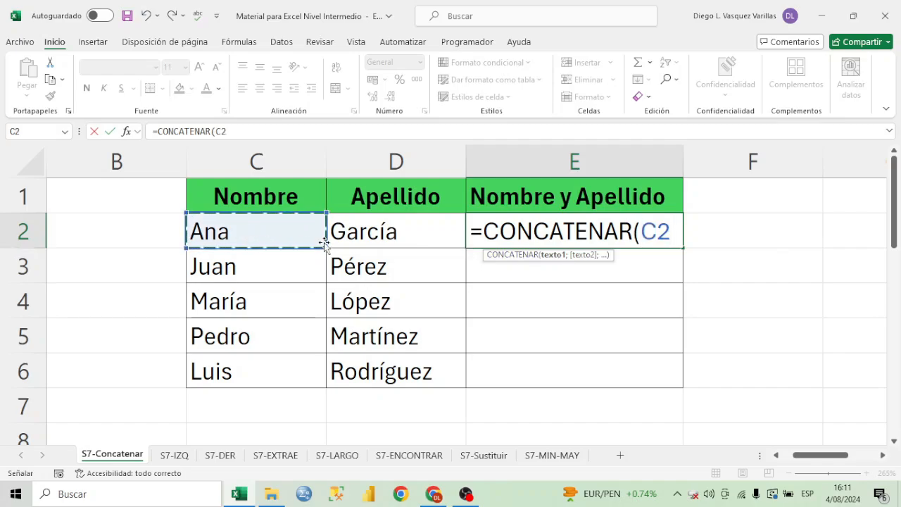
pyautogui.write(';')
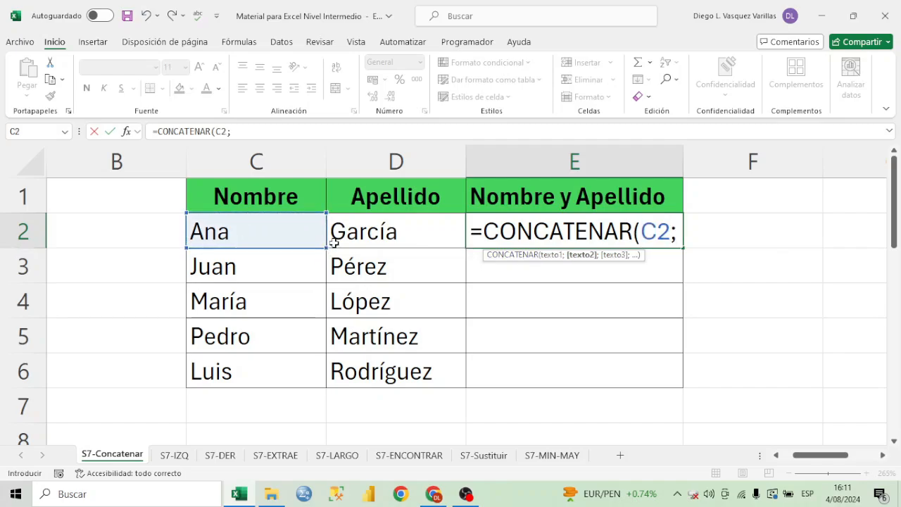
pyautogui.click(382, 230)
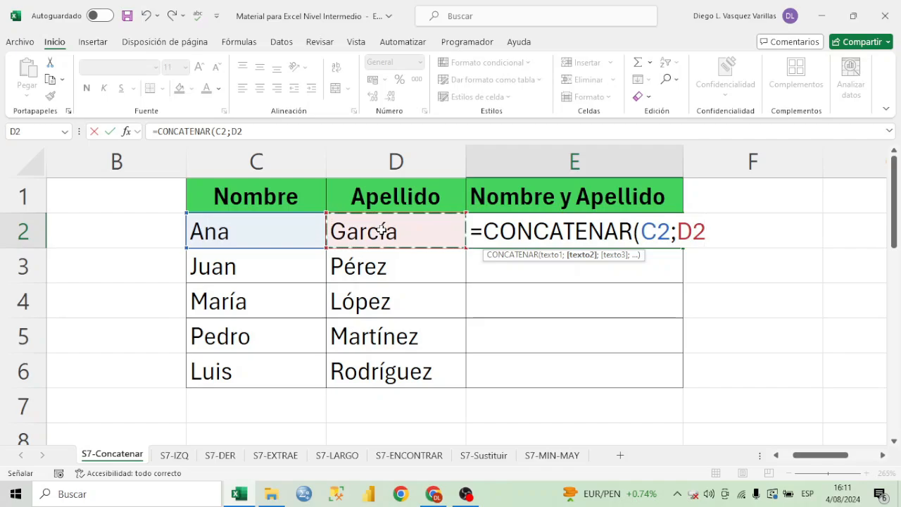
pyautogui.write(')')
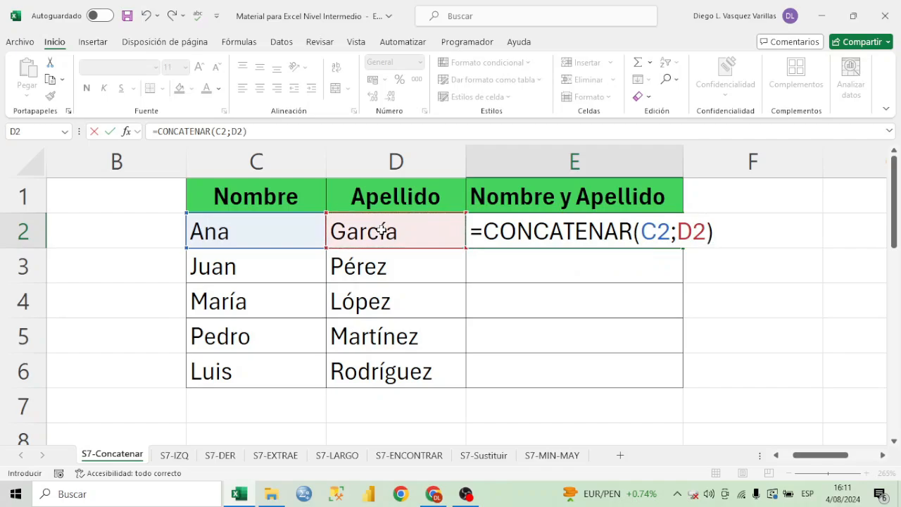
pyautogui.press('Return')
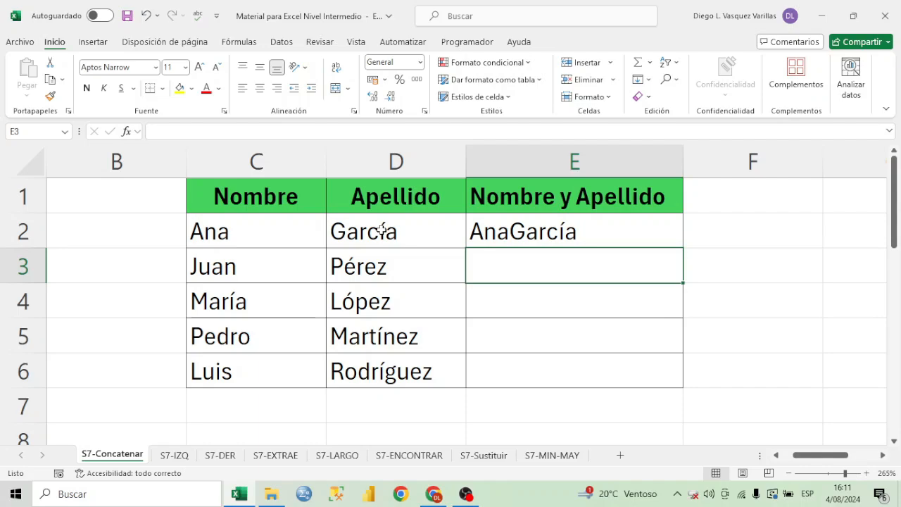
# - Edit the formula in E2 to include a space between the two texts: =CONCATENAR(C2;" ";D2)
pyautogui.click(561, 231)
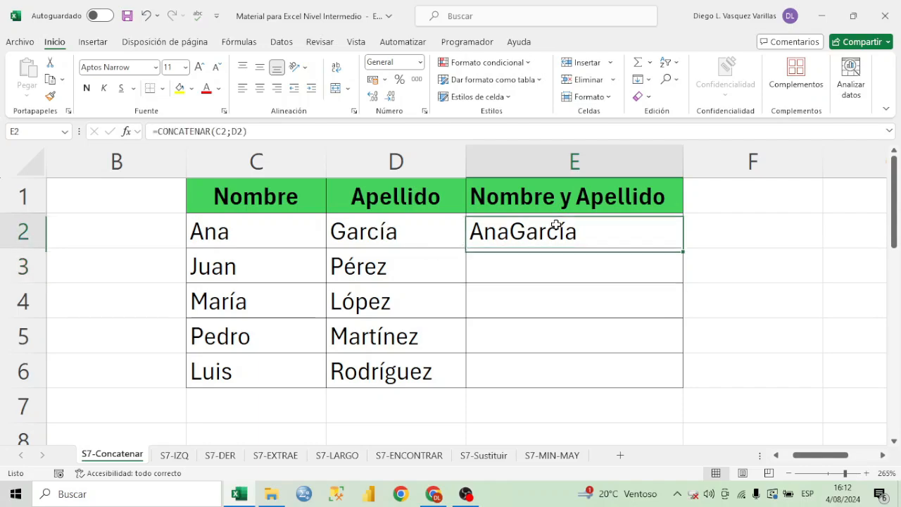
pyautogui.doubleClick(553, 231)
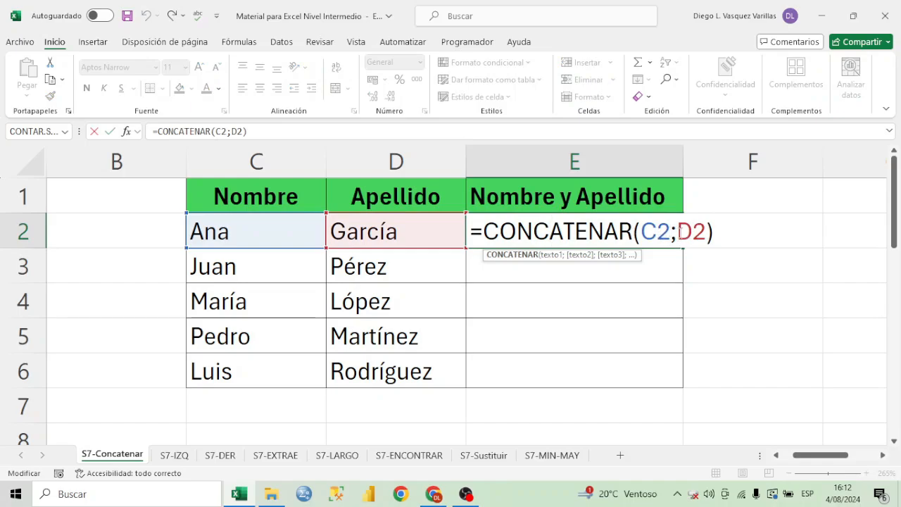
pyautogui.click(678, 232)
pyautogui.write(';')
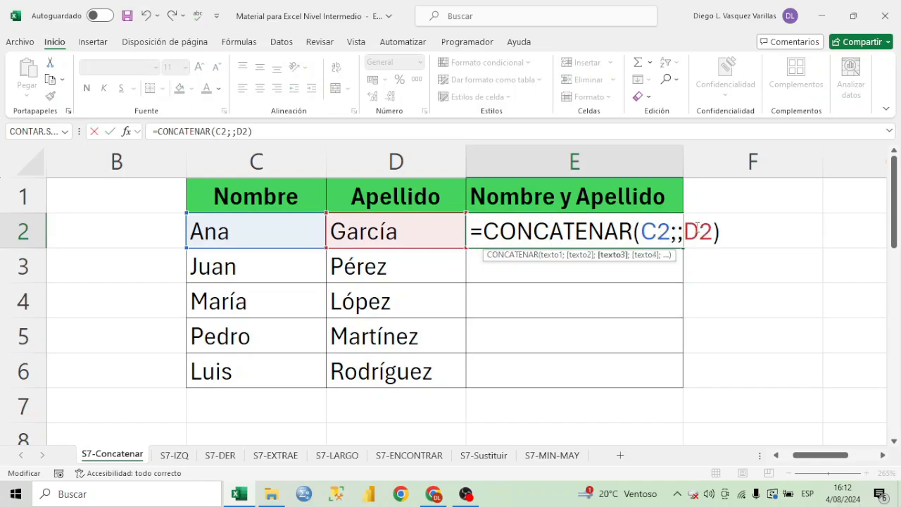
pyautogui.click(678, 234)
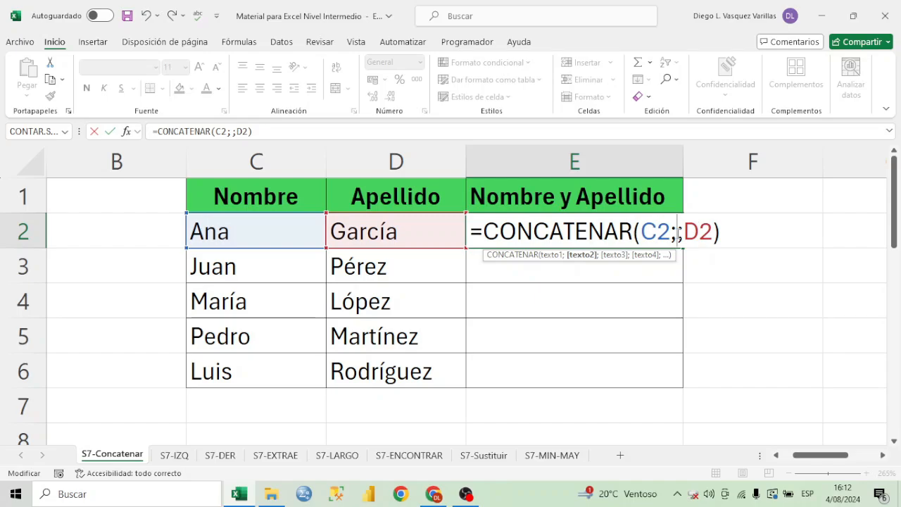
pyautogui.write('"')
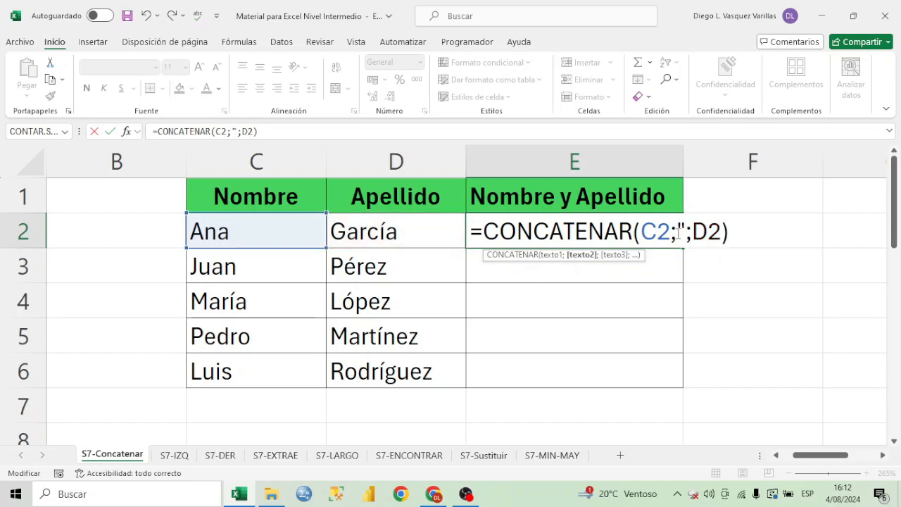
pyautogui.write(' "')
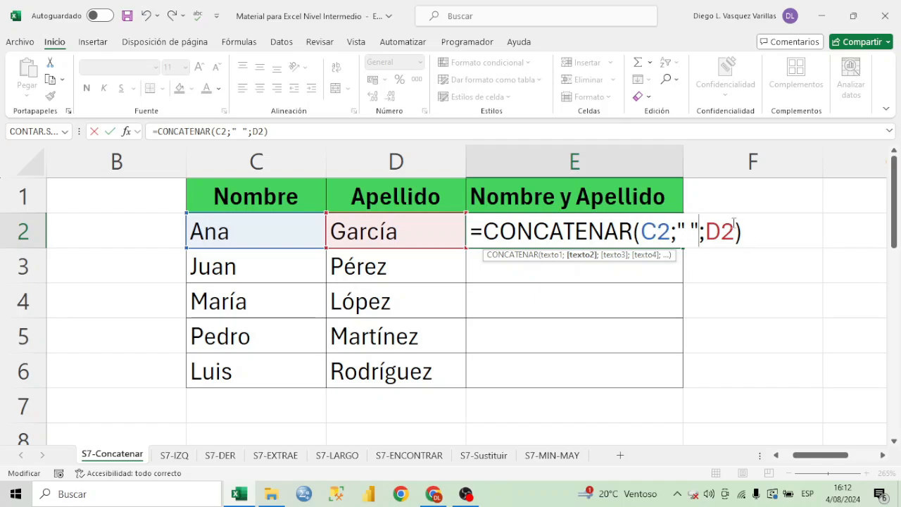
pyautogui.press('Return')
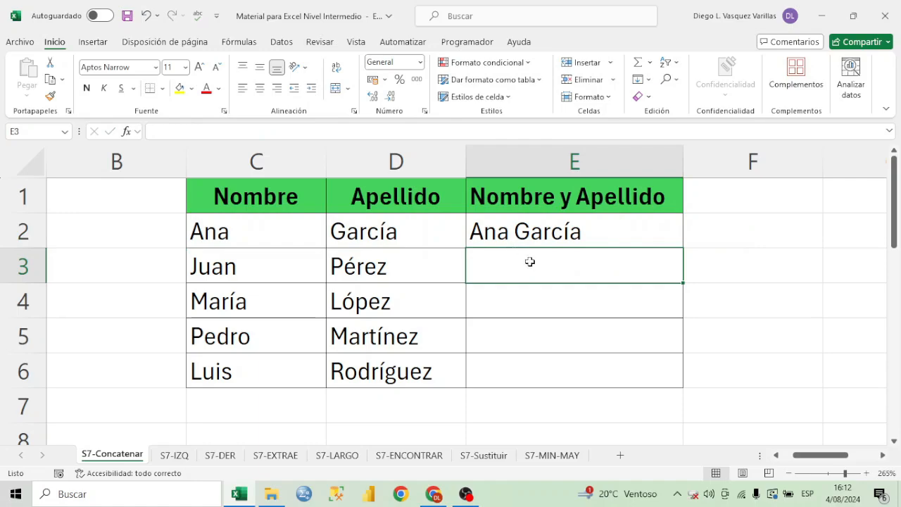
# - Fill the CONCATENAR formula from E2 down to E6
pyautogui.click(648, 241)
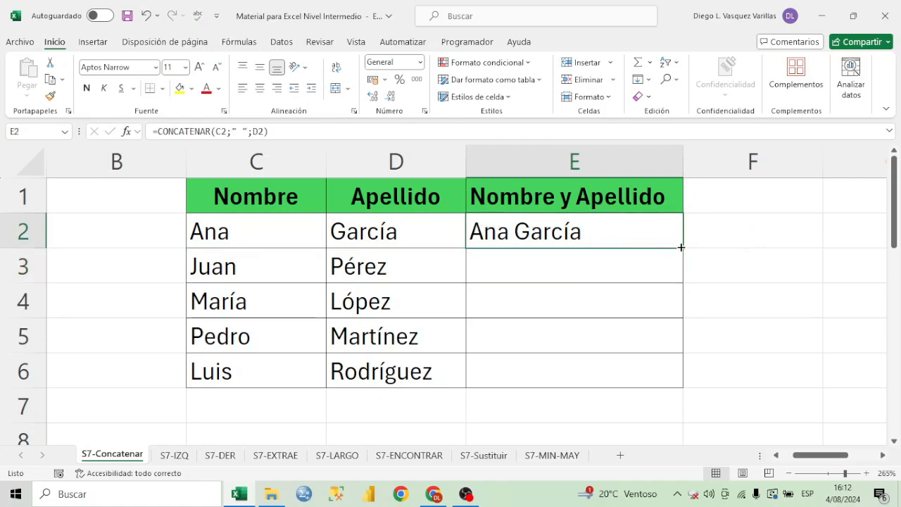
pyautogui.moveTo(680, 247); pyautogui.dragTo(697, 381)
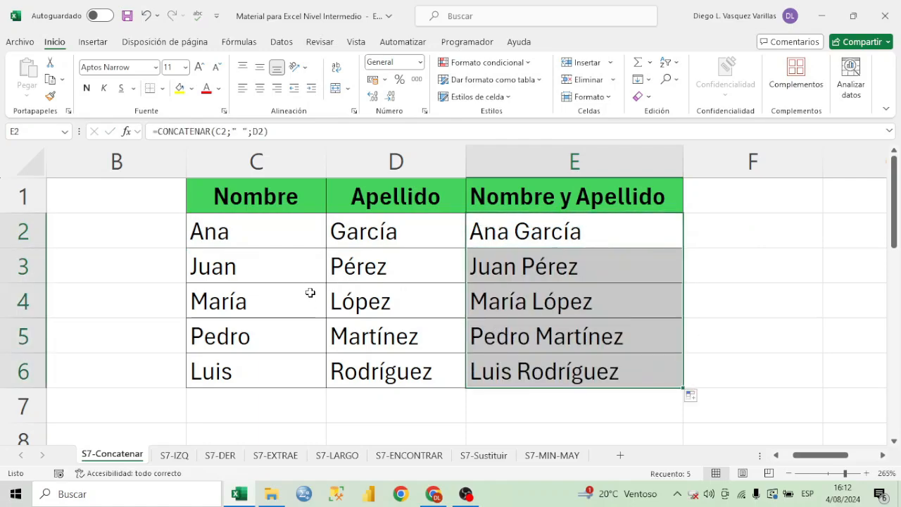
pyautogui.moveTo(378, 268); pyautogui.dragTo(387, 364)
pyautogui.moveTo(493, 279); pyautogui.dragTo(519, 366)
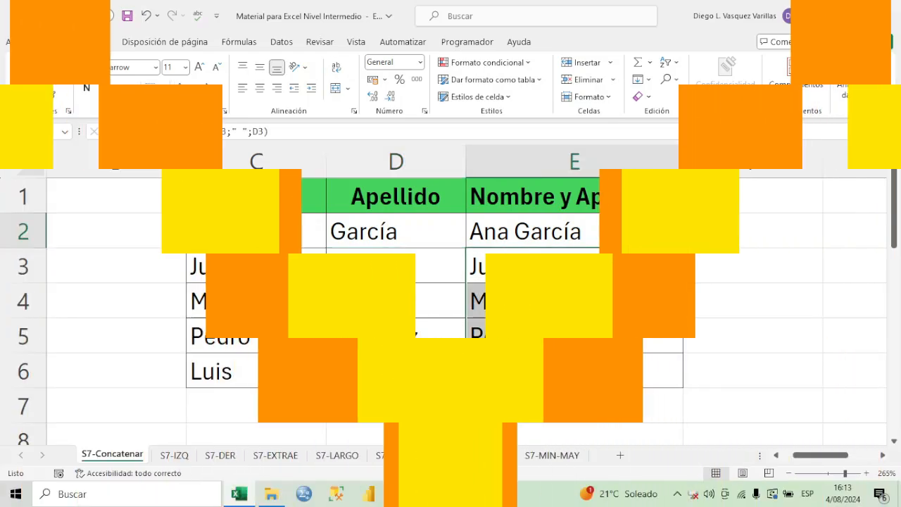
# - Clear E2 and enter the formula =C2&D2 to join the two cells with the ampersand operator
pyautogui.click(556, 242)
pyautogui.press('Delete')
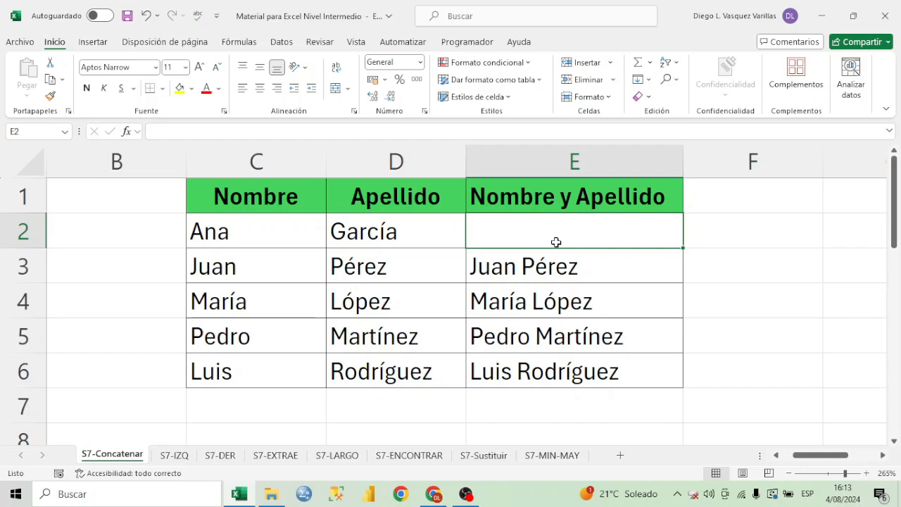
pyautogui.write('=')
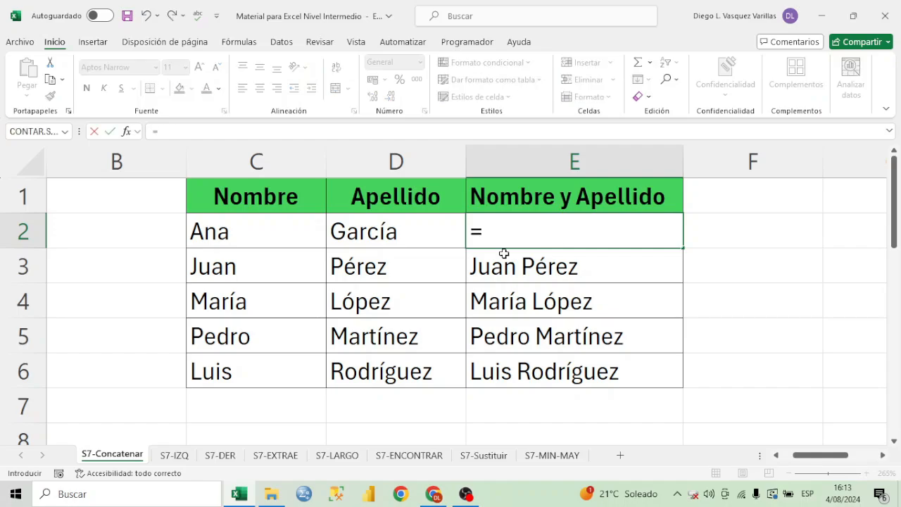
pyautogui.click(291, 232)
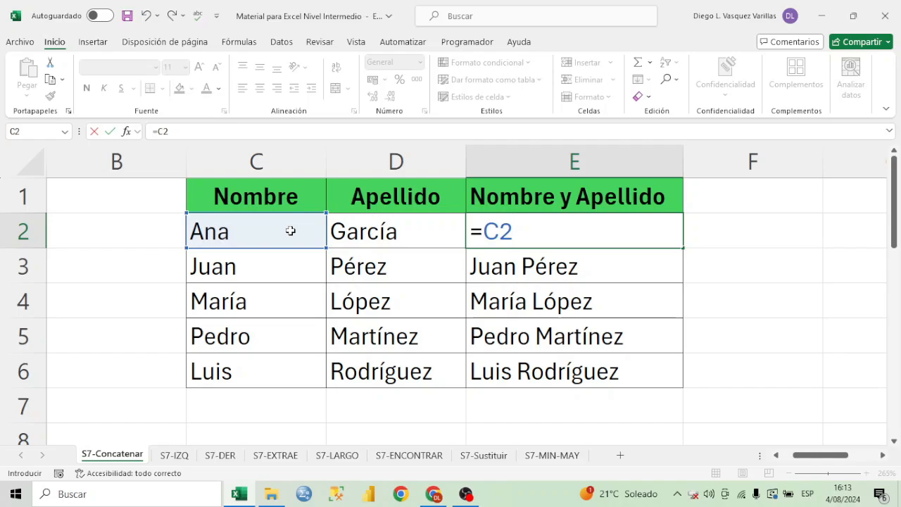
pyautogui.write('&')
pyautogui.click(386, 233)
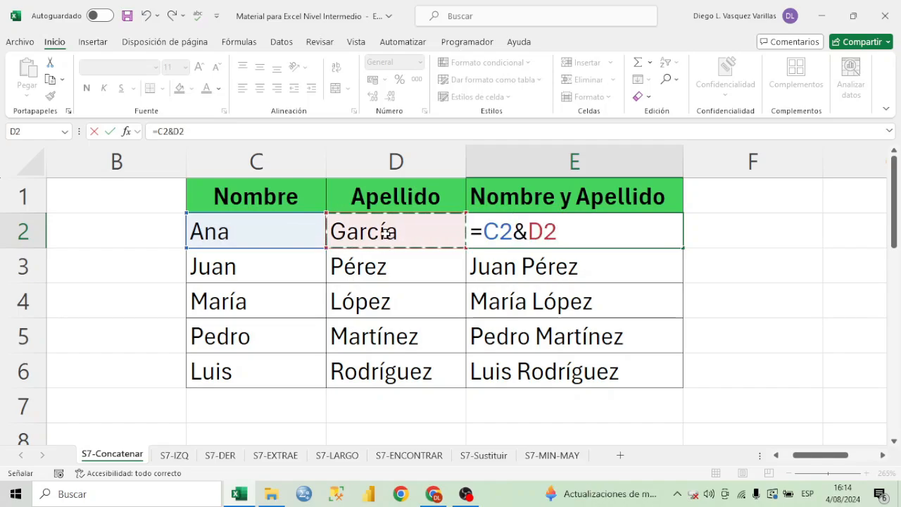
pyautogui.press('Return')
pyautogui.press('Return')
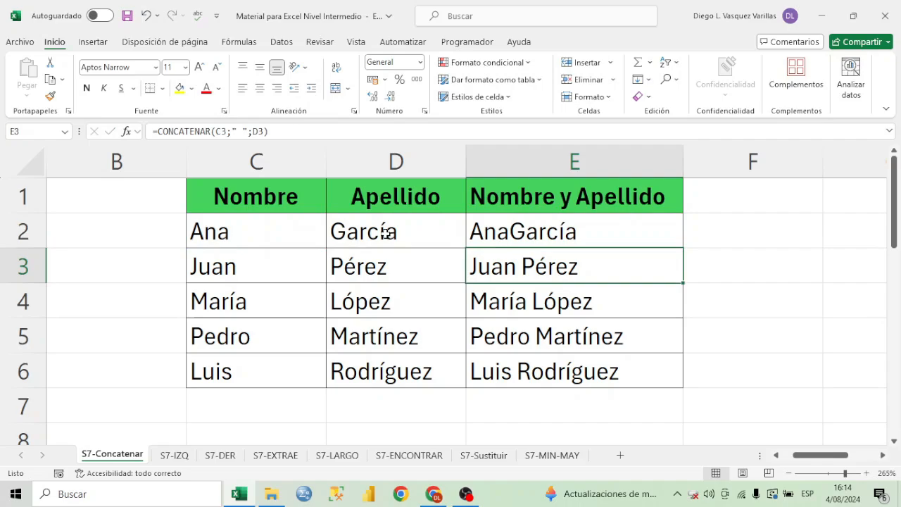
# - Edit the ampersand formula in E2 to insert a space between the two texts: =C2&" "&D2
pyautogui.click(504, 238)
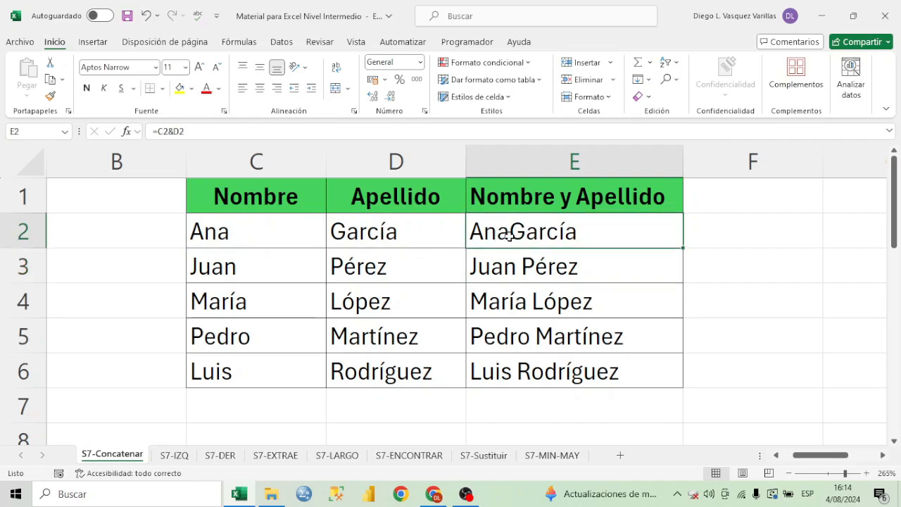
pyautogui.doubleClick(518, 228)
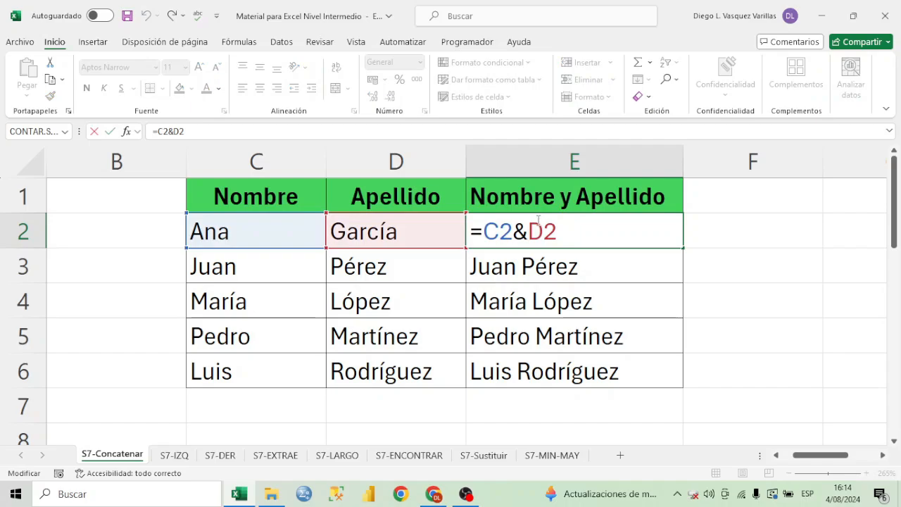
pyautogui.write('&')
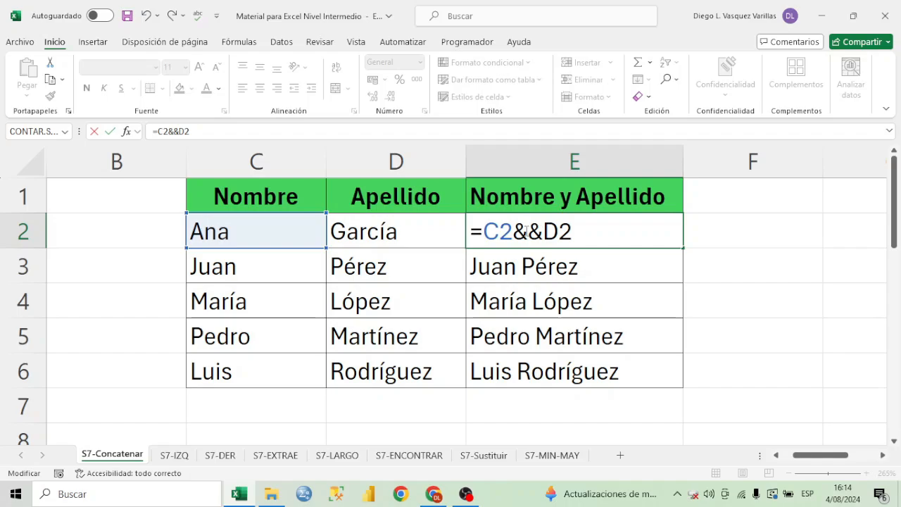
pyautogui.write('" "')
pyautogui.press('Left')
pyautogui.write('"')
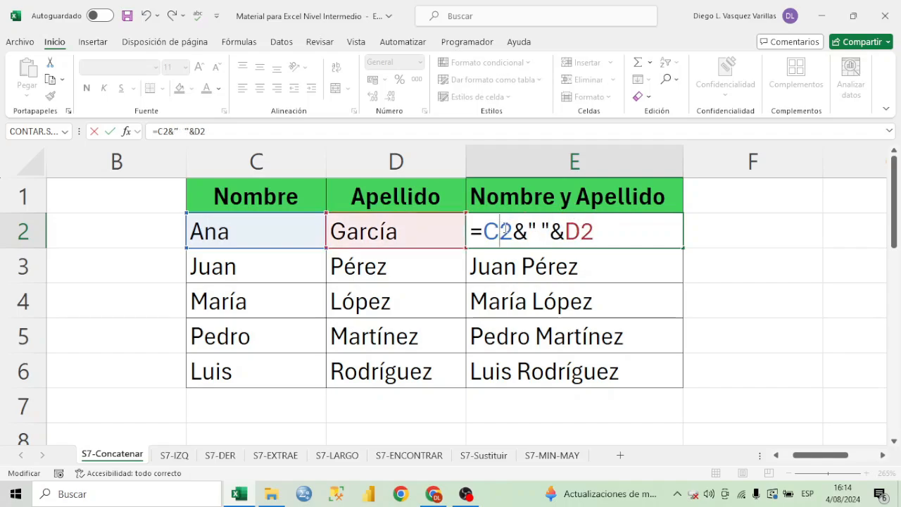
pyautogui.press('Return')
pyautogui.click(598, 228)
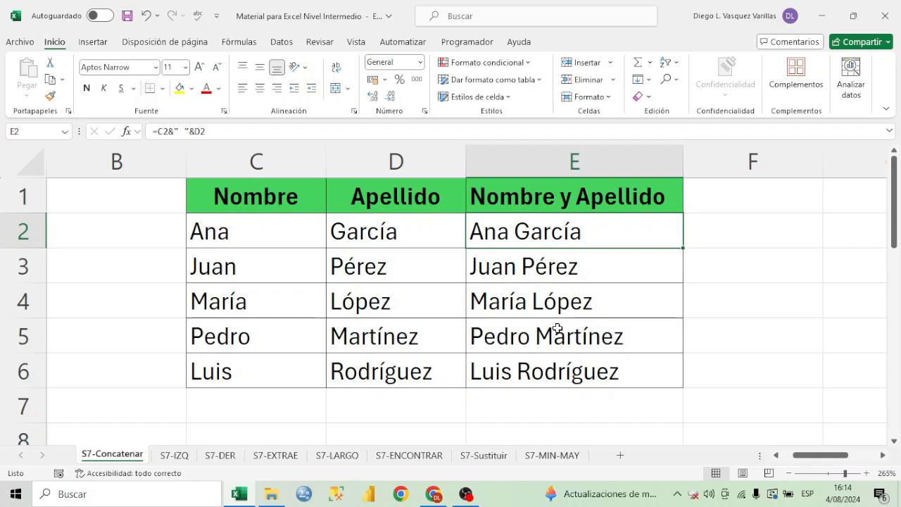
# - Replace the first name in C2 with the number 10 and check the joined text in E2
pyautogui.click(285, 240)
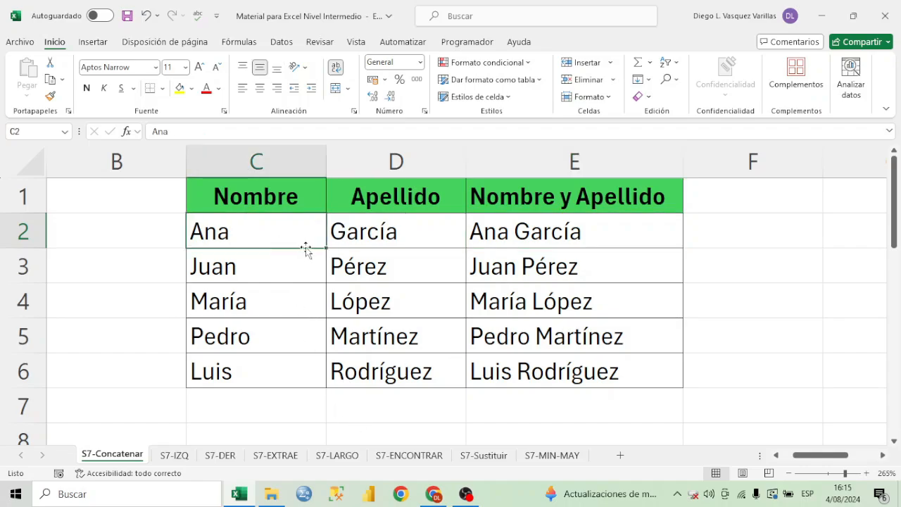
pyautogui.doubleClick(306, 249)
pyautogui.press('BackSpace')
pyautogui.press('BackSpace')
pyautogui.press('BackSpace')
pyautogui.write('10')
pyautogui.press('Return')
pyautogui.click(507, 242)
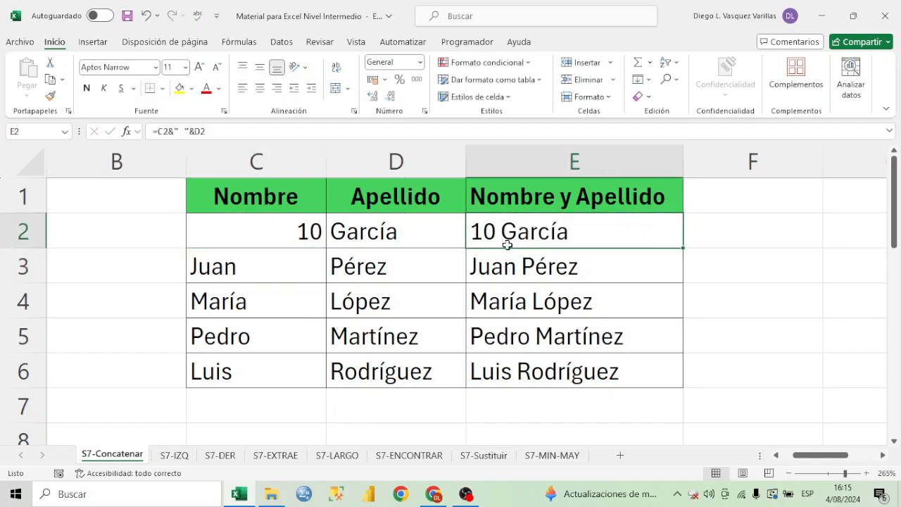
pyautogui.click(262, 280)
pyautogui.click(523, 237)
pyautogui.doubleClick(523, 238)
pyautogui.click(250, 268)
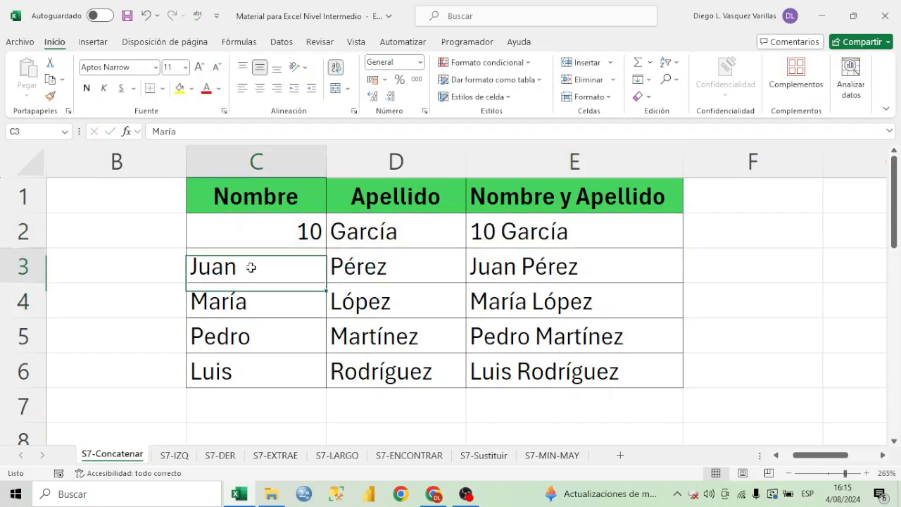
# - Replace the first name in C3 with 100 and the surname in D3 with the date 10/02/2020, and inspect the joined result in E3
pyautogui.write('100')
pyautogui.press('Return')
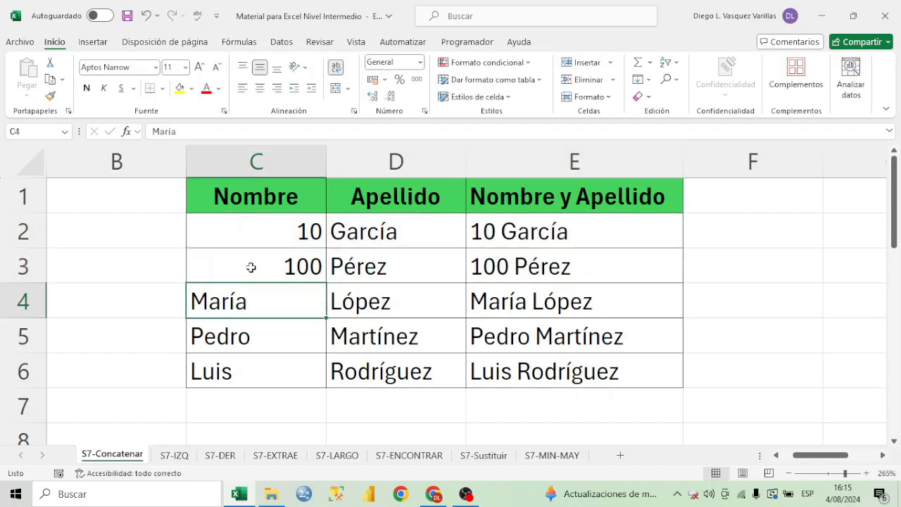
pyautogui.click(432, 265)
pyautogui.write('10/')
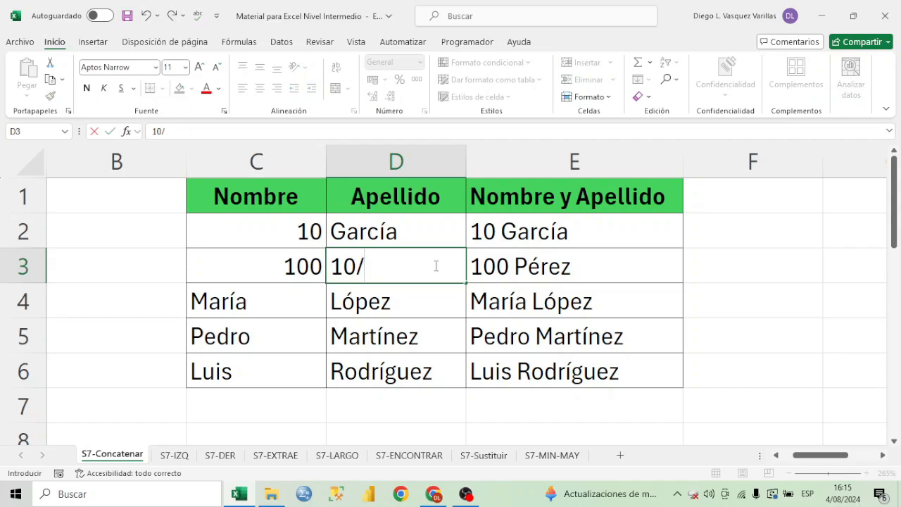
pyautogui.write('02/2020')
pyautogui.press('Return')
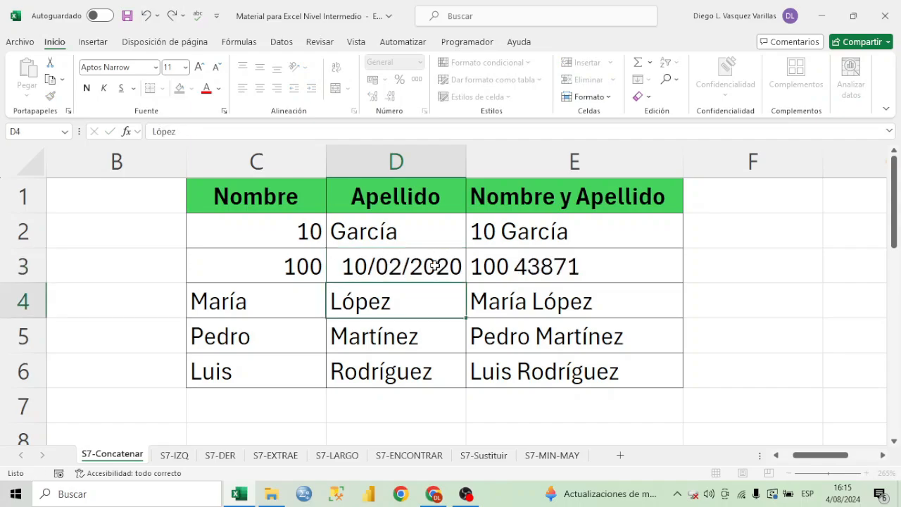
pyautogui.click(581, 262)
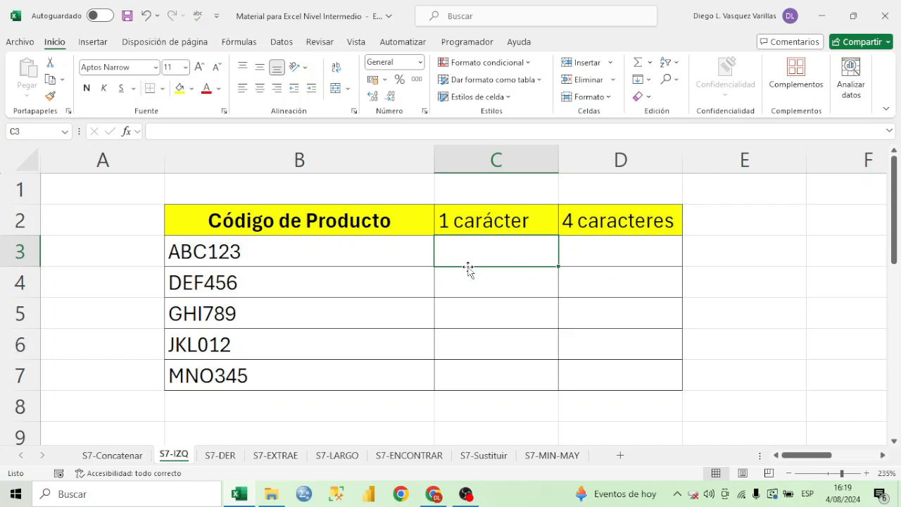
# - Examine the product codes in column B and the empty 1 carácter cells C3:C7 on the S7-IZQ sheet
pyautogui.moveTo(479, 248); pyautogui.dragTo(489, 344)
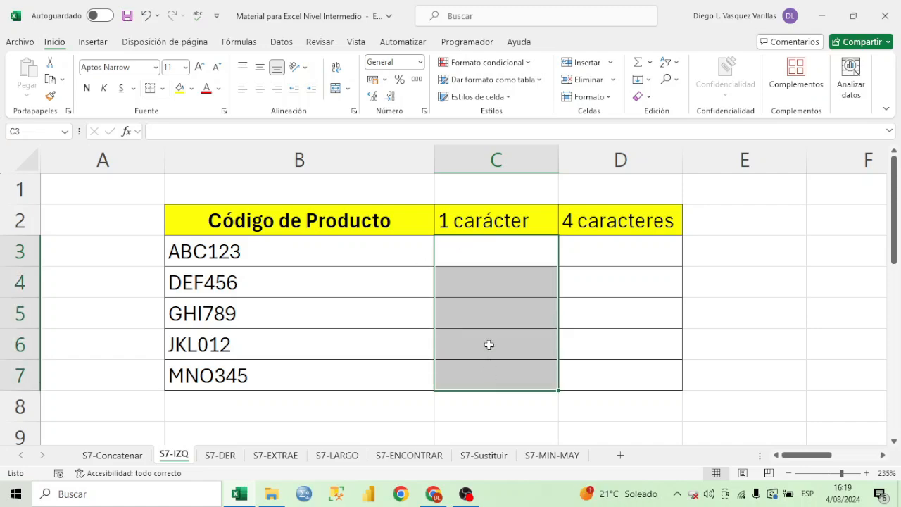
pyautogui.click(261, 252)
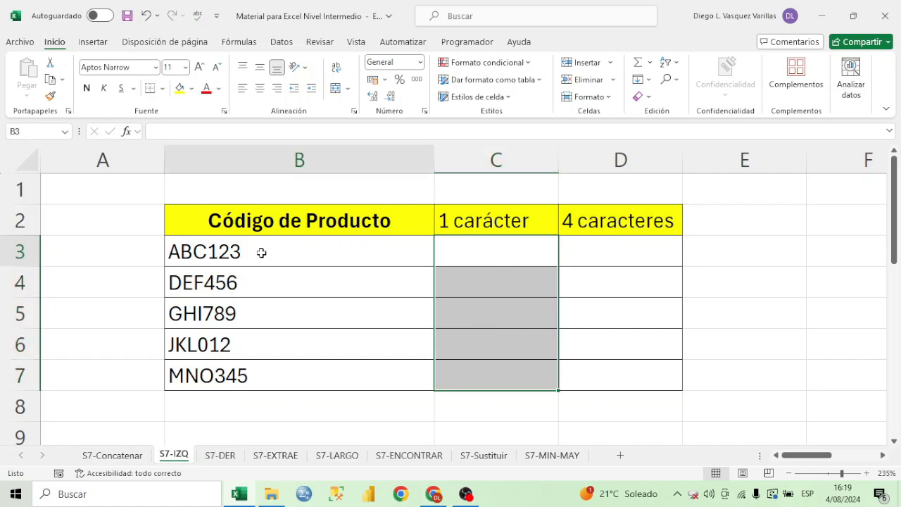
pyautogui.click(203, 280)
pyautogui.click(203, 315)
pyautogui.click(219, 344)
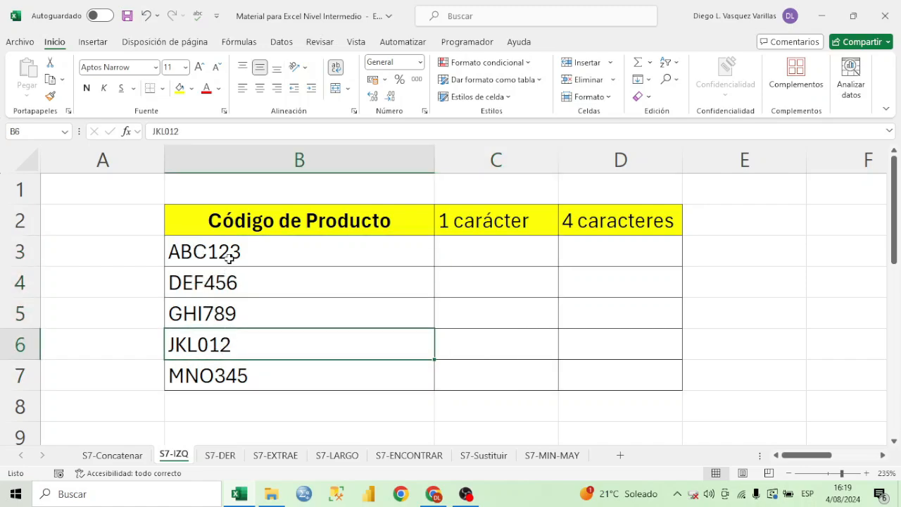
pyautogui.moveTo(229, 258); pyautogui.dragTo(302, 354)
pyautogui.click(281, 258)
pyautogui.click(496, 253)
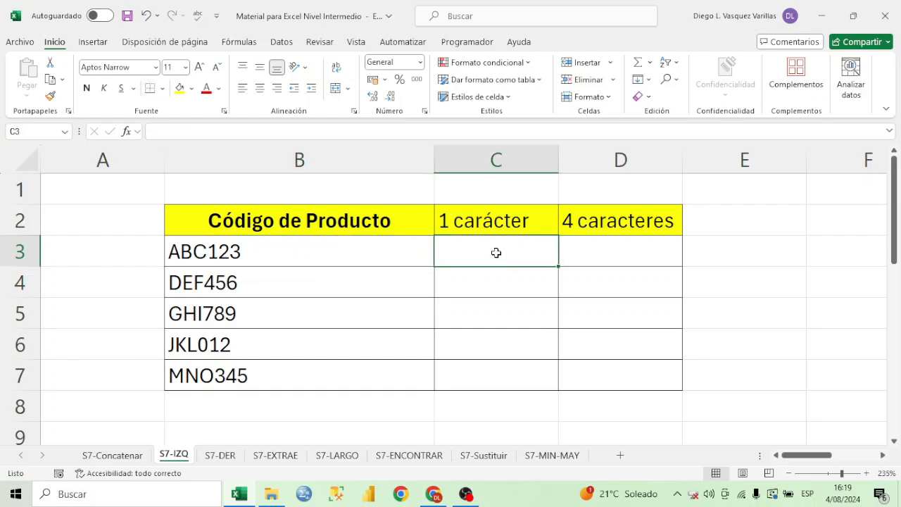
pyautogui.click(288, 290)
pyautogui.click(483, 276)
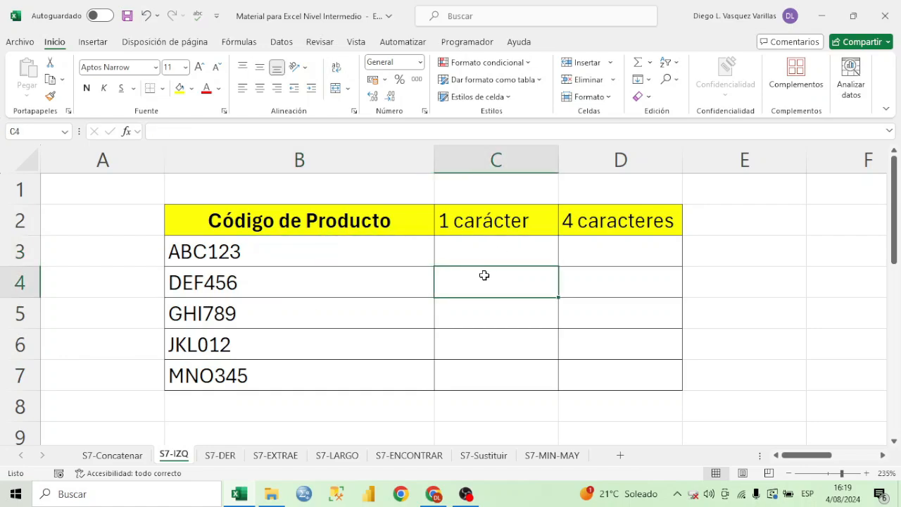
pyautogui.click(480, 314)
pyautogui.click(485, 344)
pyautogui.click(480, 368)
# - Enter the formula =IZQUIERDA(B3;1) in C3 to extract the first character of the product code
pyautogui.click(474, 259)
pyautogui.write('=I')
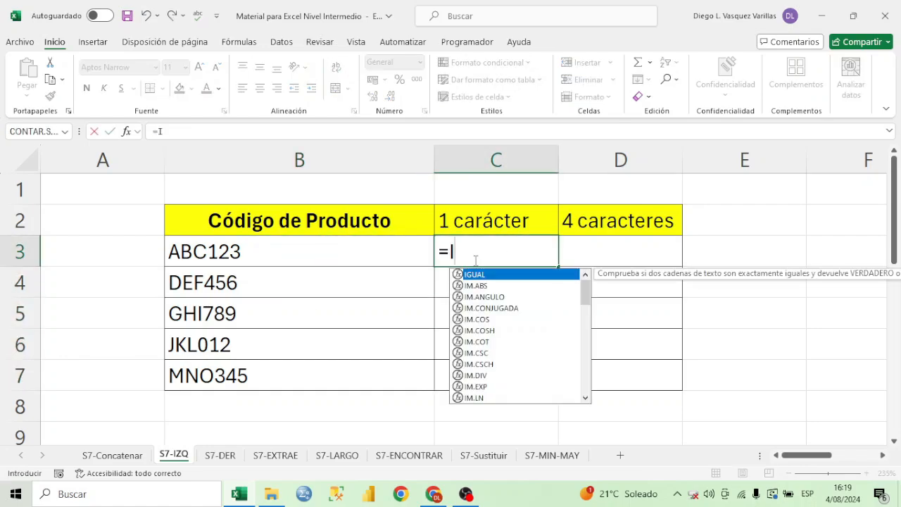
pyautogui.write('Z')
pyautogui.doubleClick(477, 276)
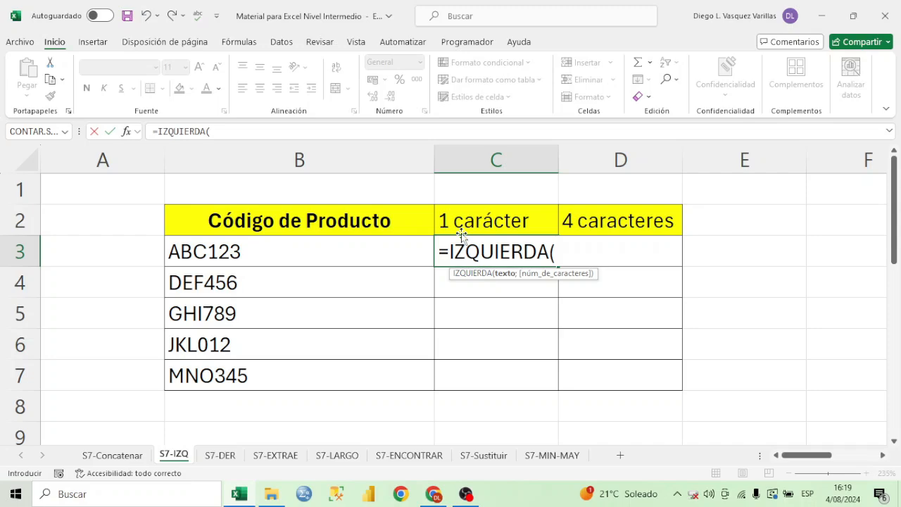
pyautogui.click(335, 255)
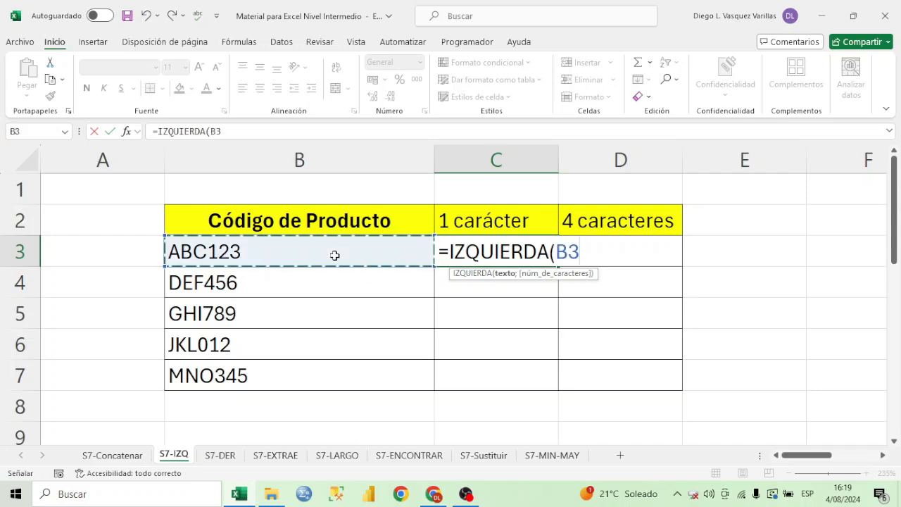
pyautogui.write(';')
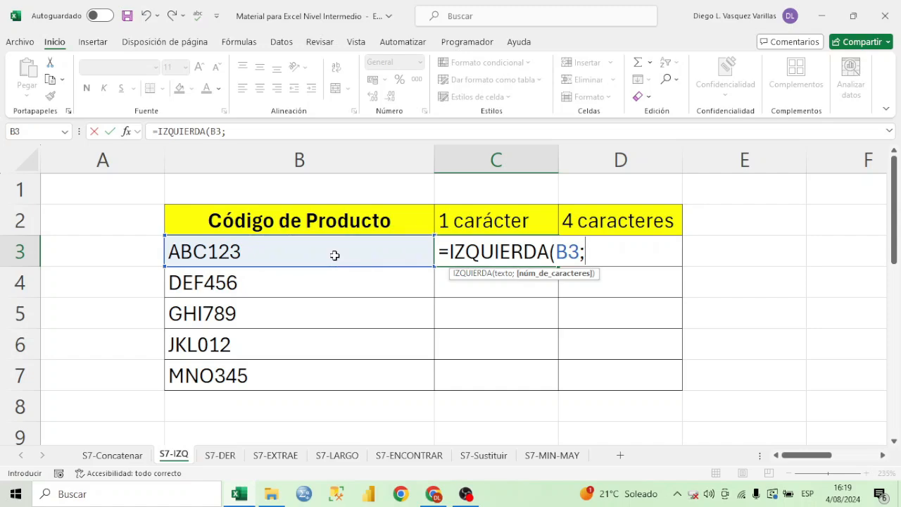
pyautogui.write('1)')
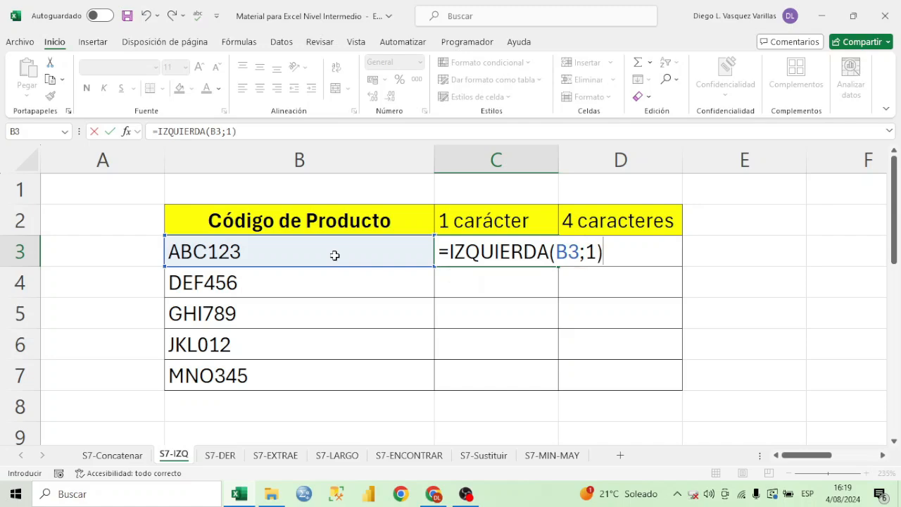
pyautogui.press('Return')
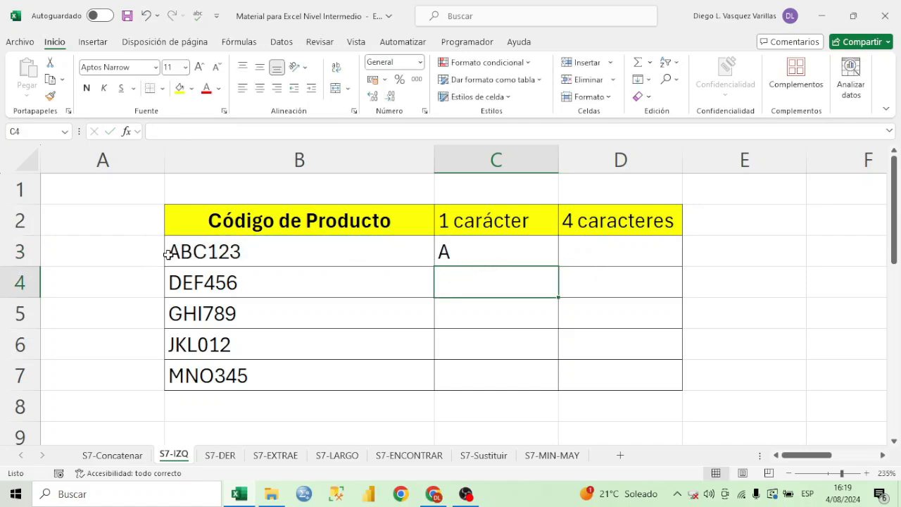
# - Fill the one-character IZQUIERDA formula from C3 down to C7 and compare it with the product codes
pyautogui.click(551, 250)
pyautogui.moveTo(558, 266); pyautogui.dragTo(568, 380)
pyautogui.click(271, 310)
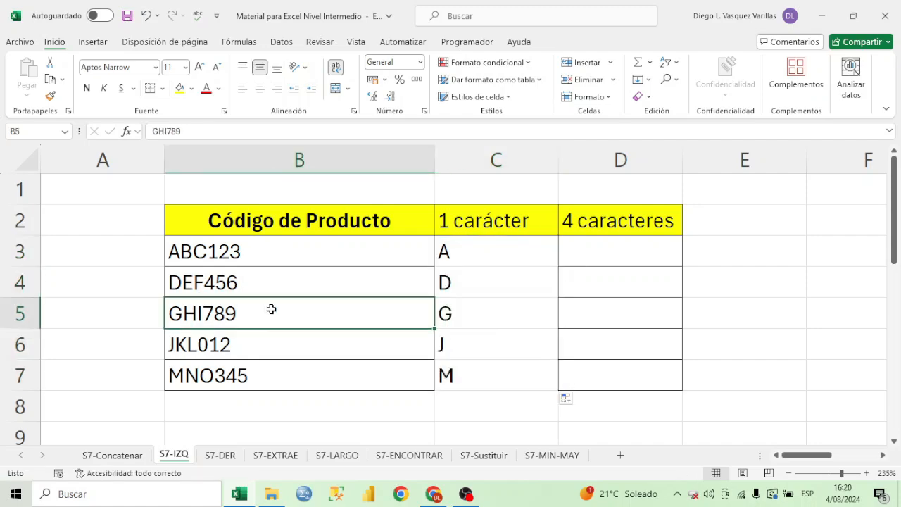
pyautogui.click(263, 345)
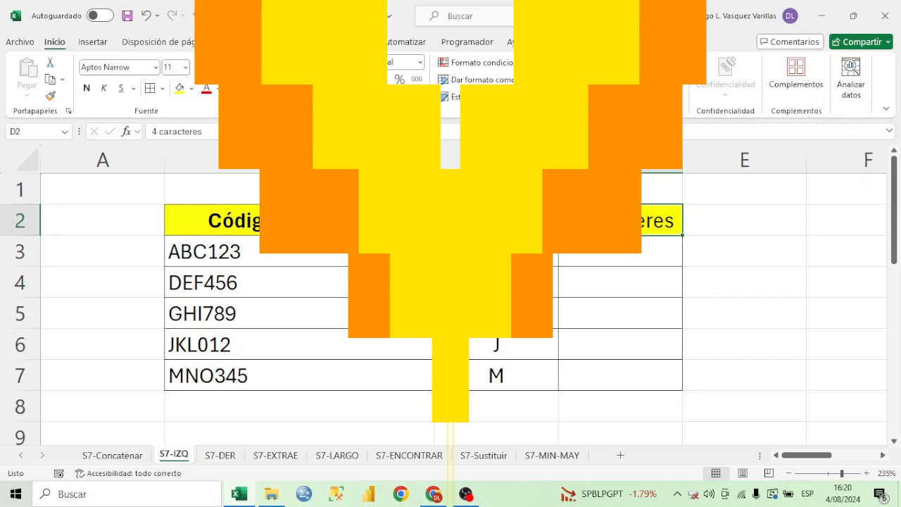
# - Enter the formula =IZQUIERDA(B3;4) in D3 to extract the first four characters of the product code
pyautogui.moveTo(624, 223); pyautogui.dragTo(641, 381)
pyautogui.click(634, 250)
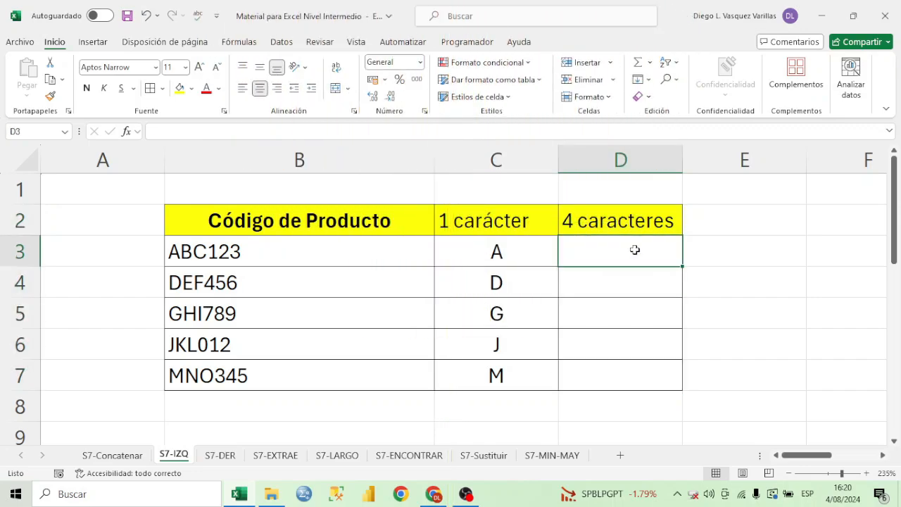
pyautogui.write('=IZ')
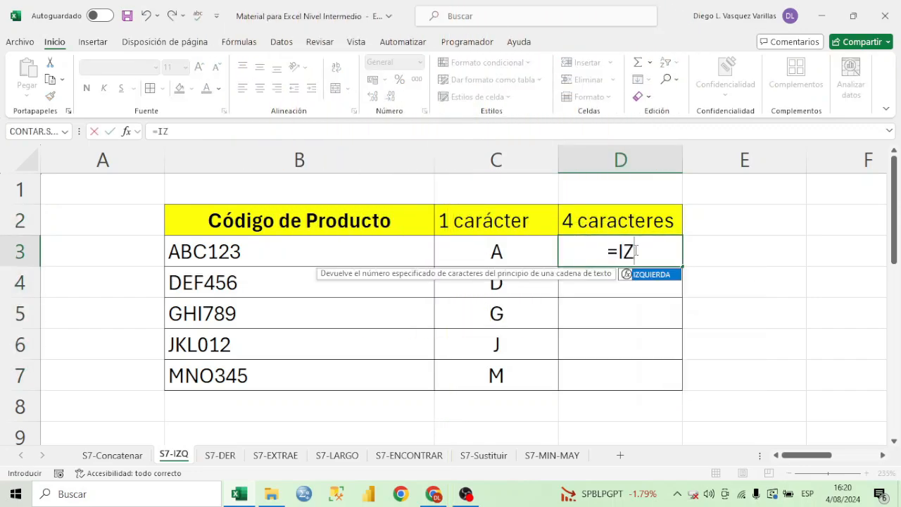
pyautogui.doubleClick(650, 274)
pyautogui.click(245, 257)
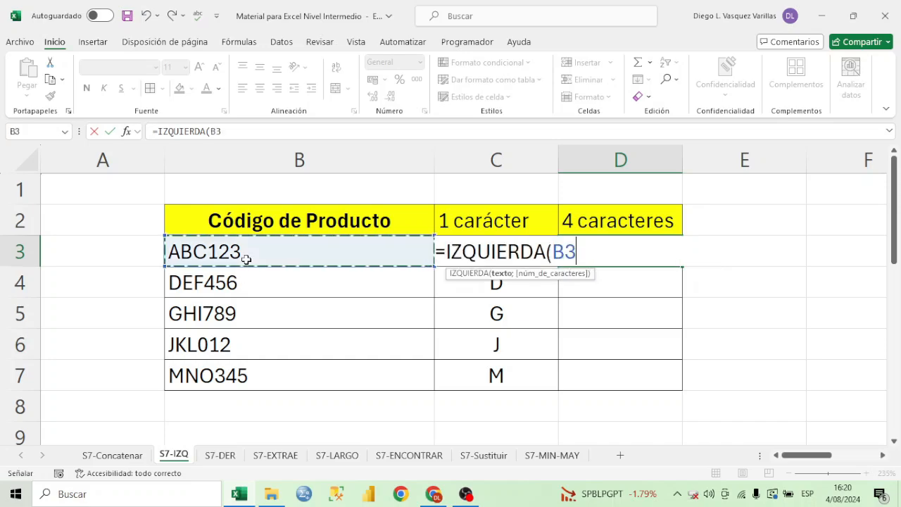
pyautogui.write(';')
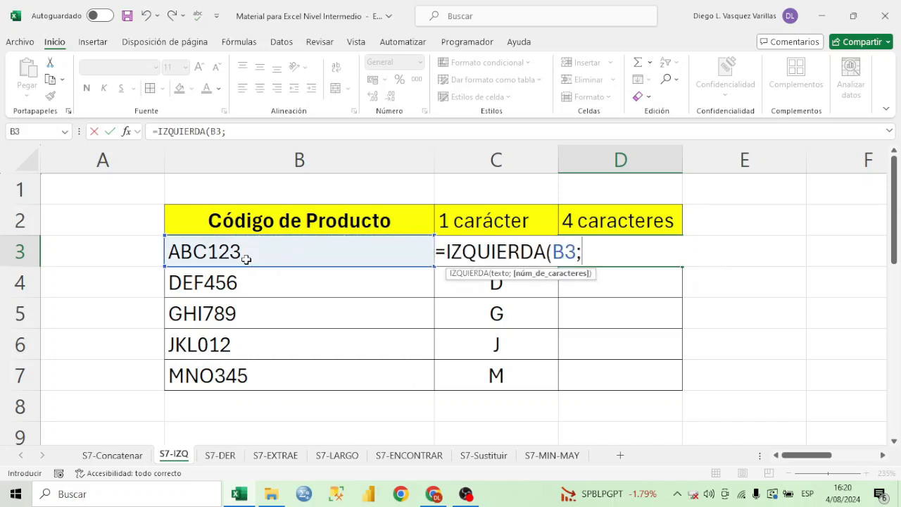
pyautogui.write('4)')
pyautogui.press('Return')
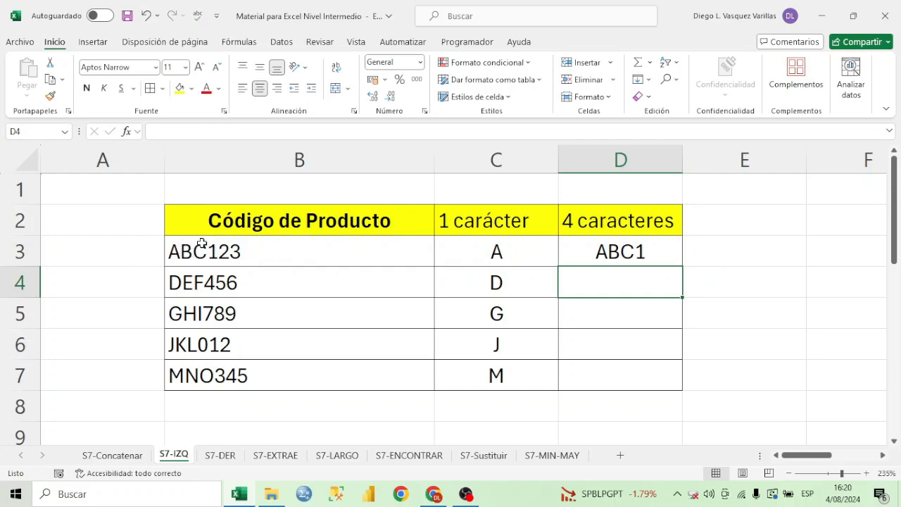
# - Fill the four-character IZQUIERDA formula from D3 down to D7 and compare it with the product codes
pyautogui.click(660, 257)
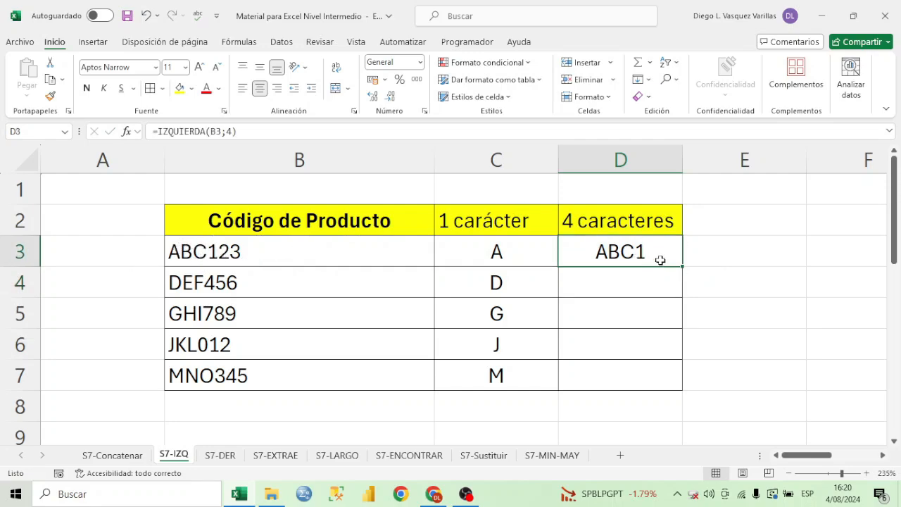
pyautogui.moveTo(683, 266); pyautogui.dragTo(687, 369)
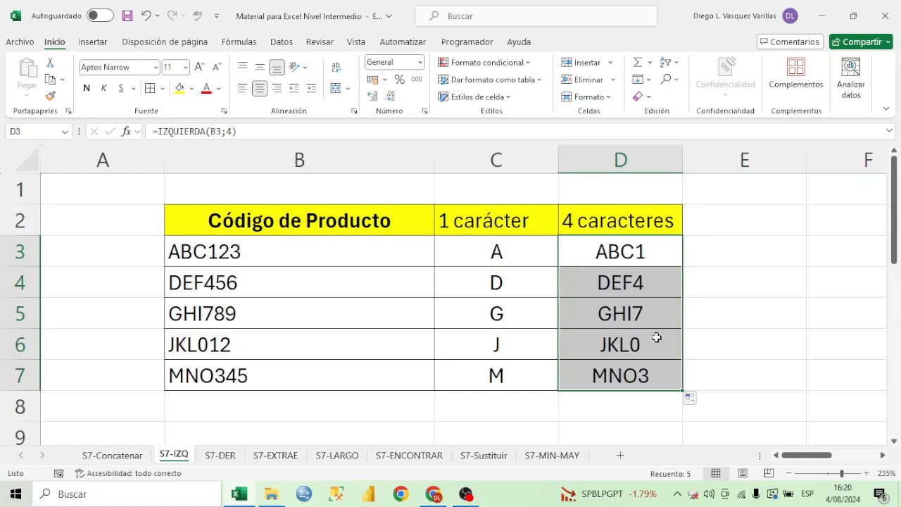
pyautogui.moveTo(346, 281); pyautogui.dragTo(349, 373)
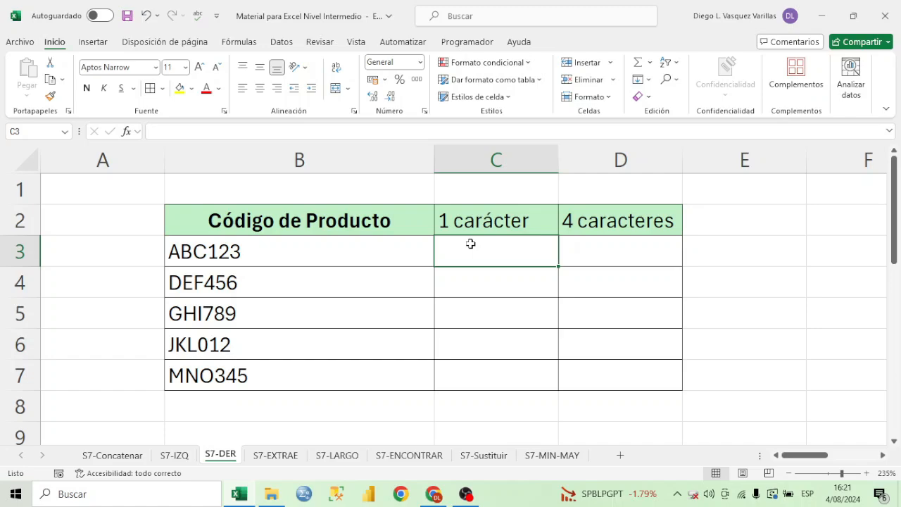
# - On the S7-DER sheet, enter the formula =DERECHA(B3;1) in C3 to extract the last character of the product code
pyautogui.moveTo(373, 255); pyautogui.dragTo(409, 374)
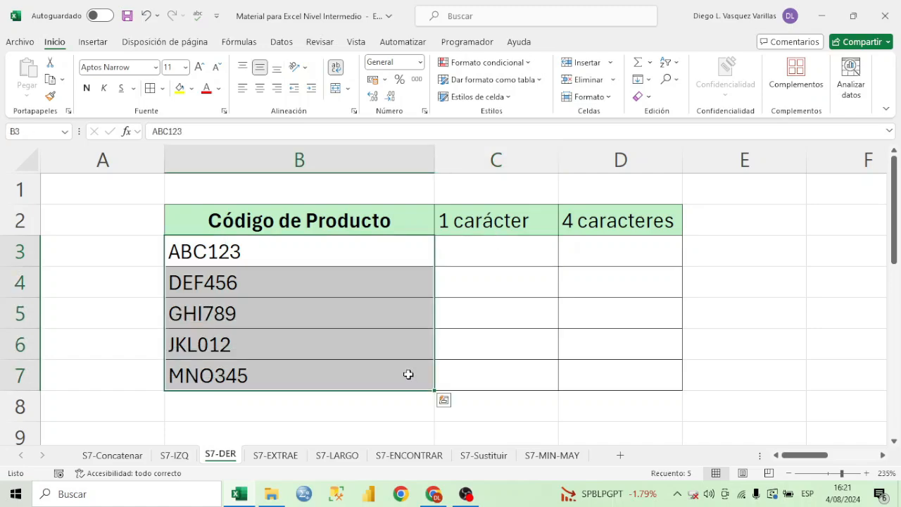
pyautogui.click(398, 256)
pyautogui.click(483, 239)
pyautogui.write('=D')
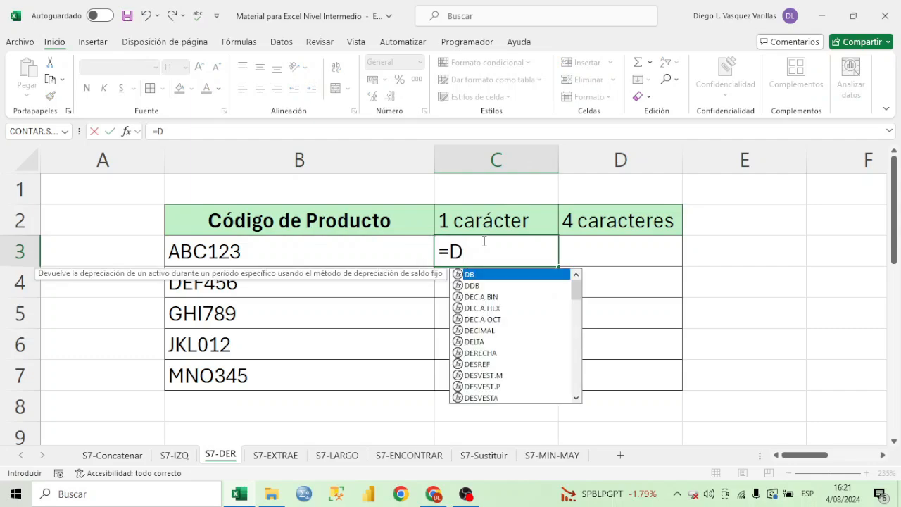
pyautogui.write('ERECHA(')
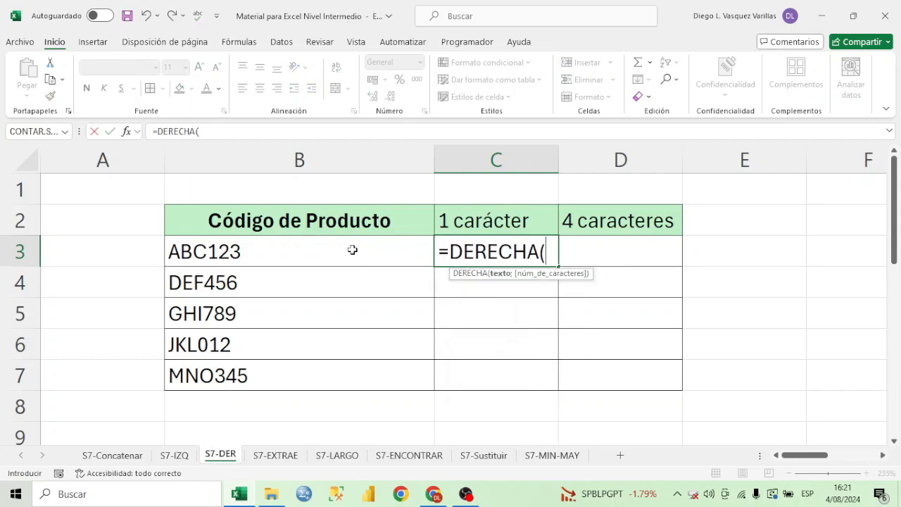
pyautogui.click(353, 250)
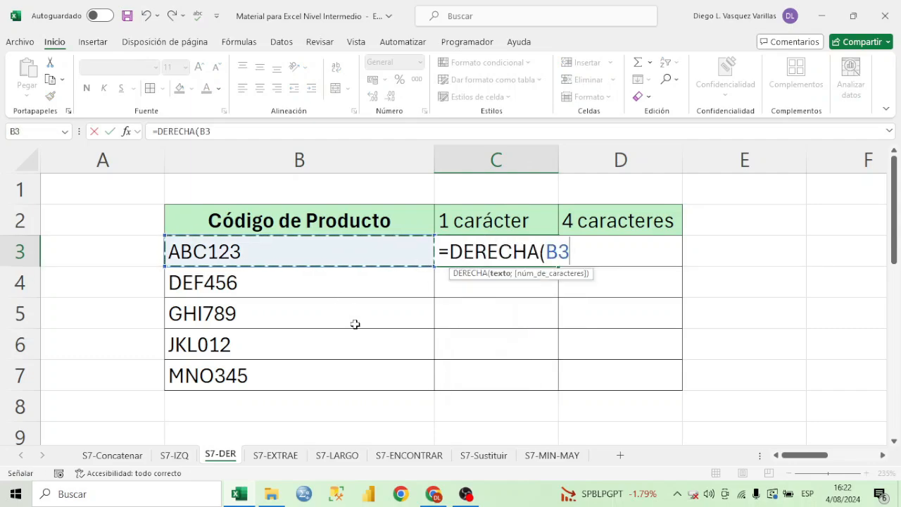
pyautogui.write(';')
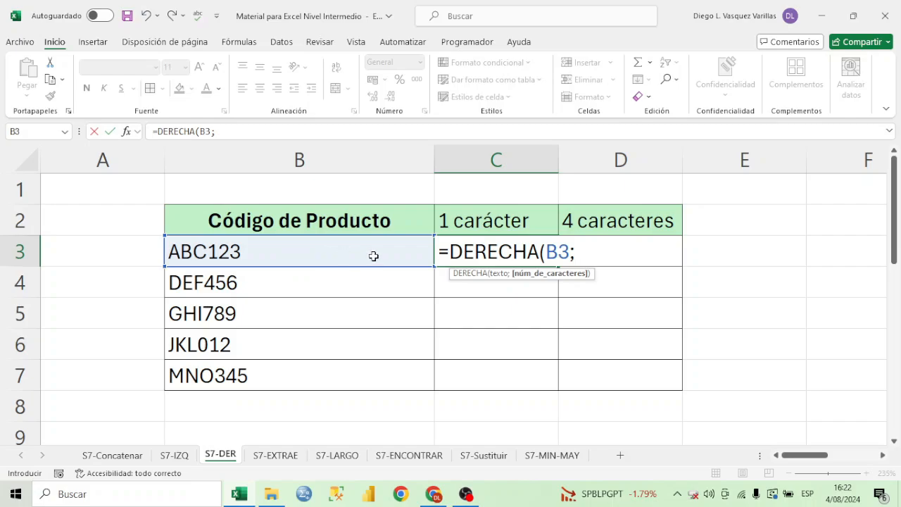
pyautogui.write('1)')
pyautogui.press('Return')
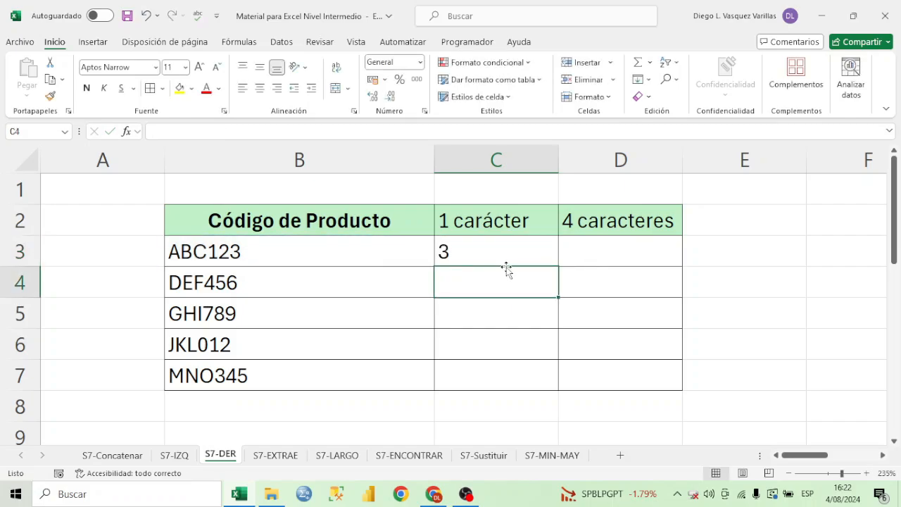
# - Fill the DERECHA formula from C3 down to C7 and compare it with the product codes
pyautogui.click(478, 256)
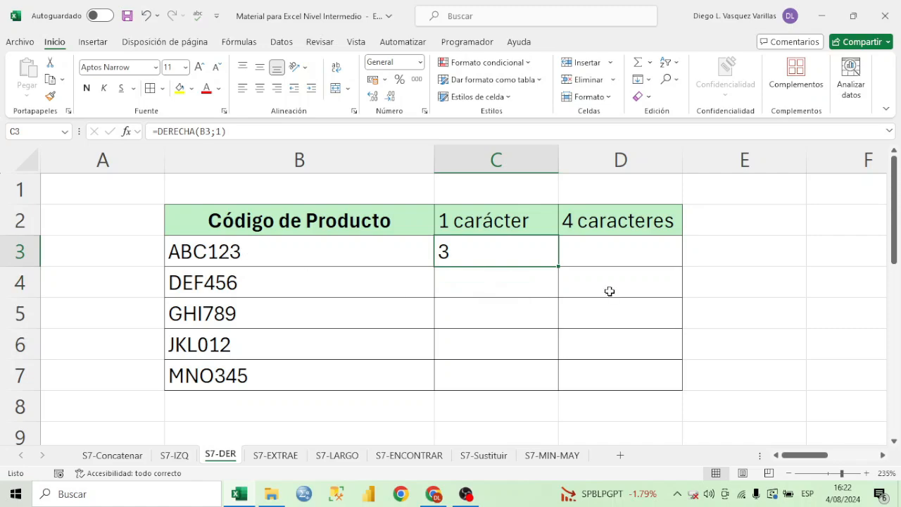
pyautogui.moveTo(559, 264); pyautogui.dragTo(552, 376)
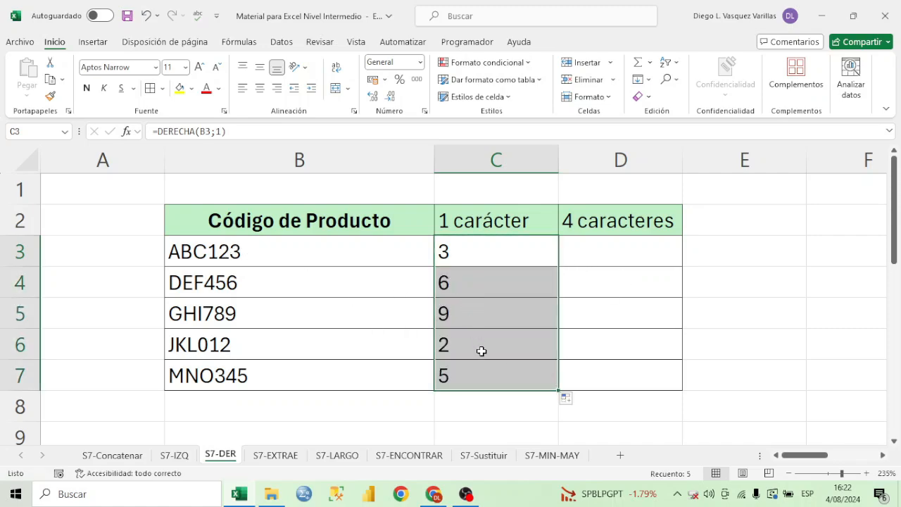
pyautogui.moveTo(267, 261); pyautogui.dragTo(292, 358)
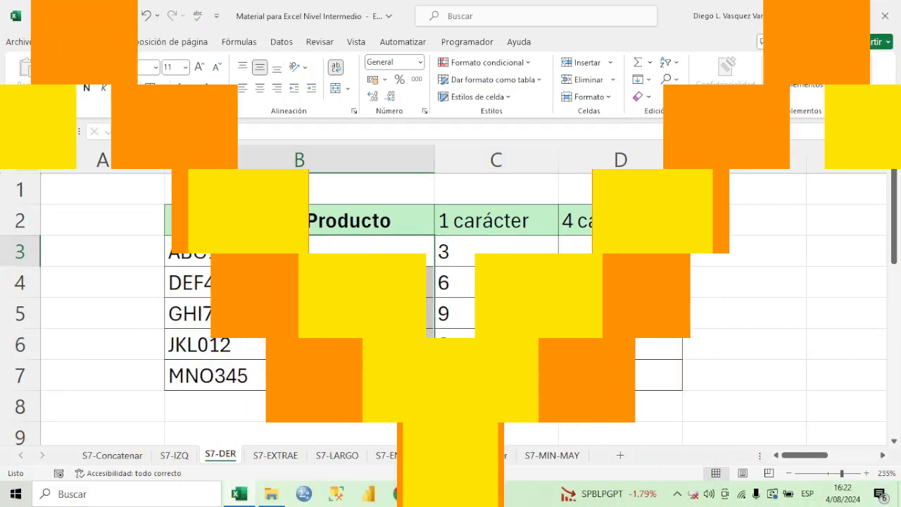
# - Enter the formula =DERECHA(B3;4) in D3 to extract the last four characters of the product code
pyautogui.click(615, 243)
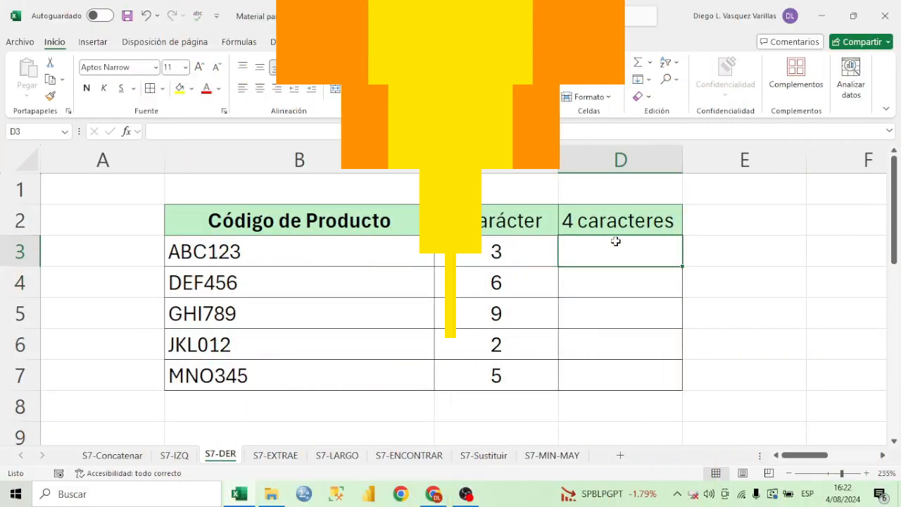
pyautogui.write('=')
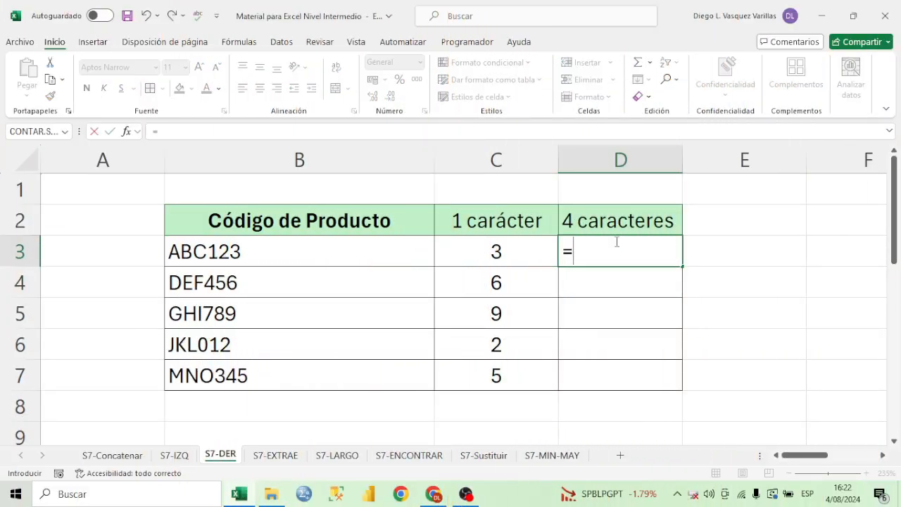
pyautogui.write('DERE')
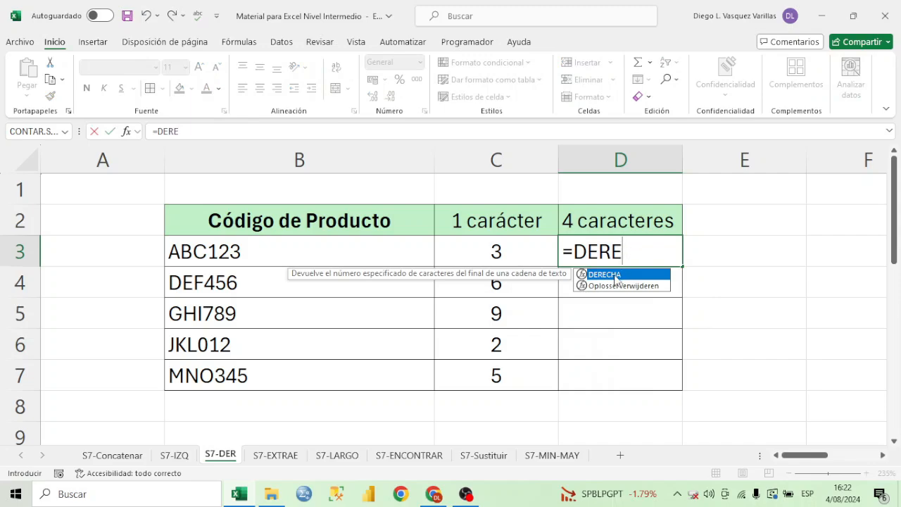
pyautogui.doubleClick(615, 276)
pyautogui.click(312, 251)
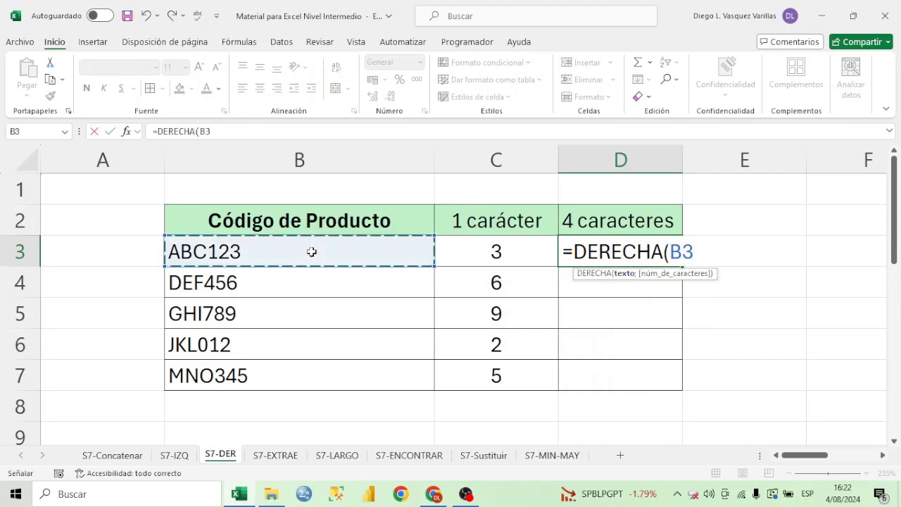
pyautogui.write(';4')
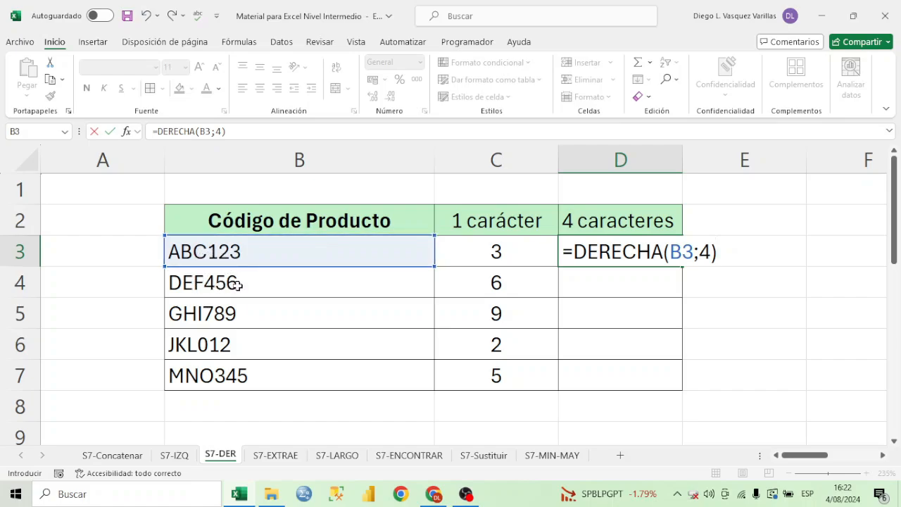
pyautogui.press('Return')
# - Review the four-character DERECHA formula in D3 and fill it down to D7
pyautogui.doubleClick(619, 255)
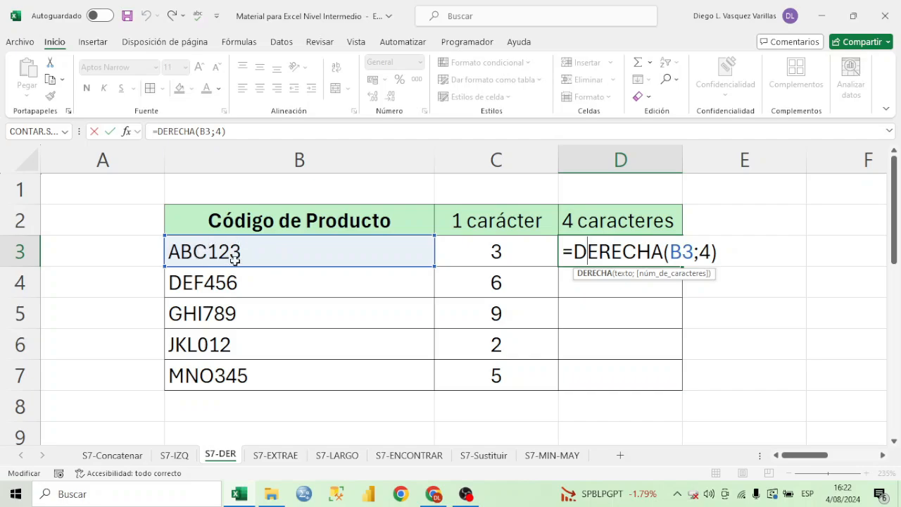
pyautogui.press('Return')
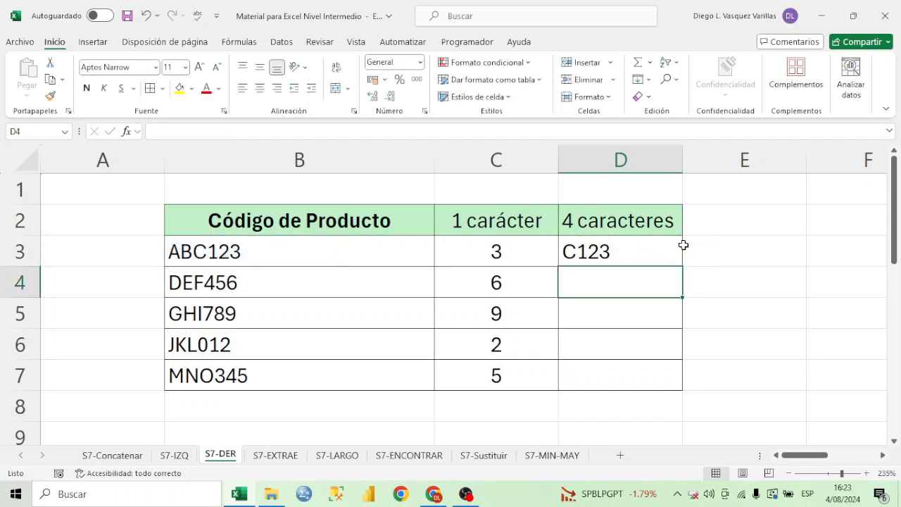
pyautogui.click(677, 261)
pyautogui.moveTo(683, 267); pyautogui.dragTo(684, 388)
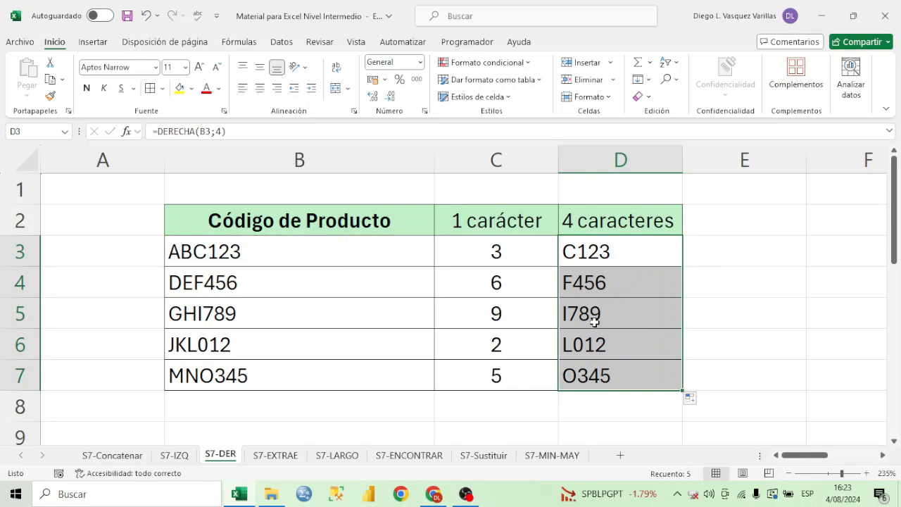
pyautogui.click(304, 274)
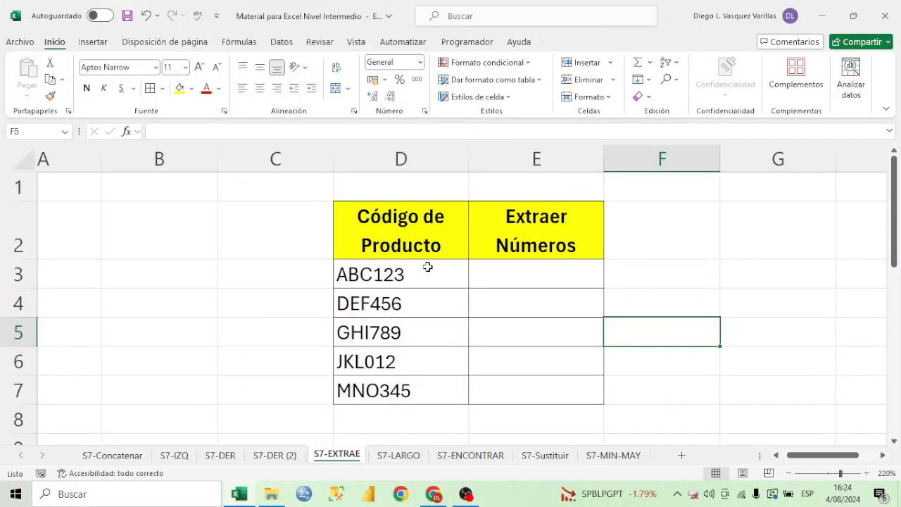
# - On the S7-EXTRAE sheet, examine the product codes in D3:D7 to see where their numbers begin
pyautogui.moveTo(428, 267); pyautogui.dragTo(425, 386)
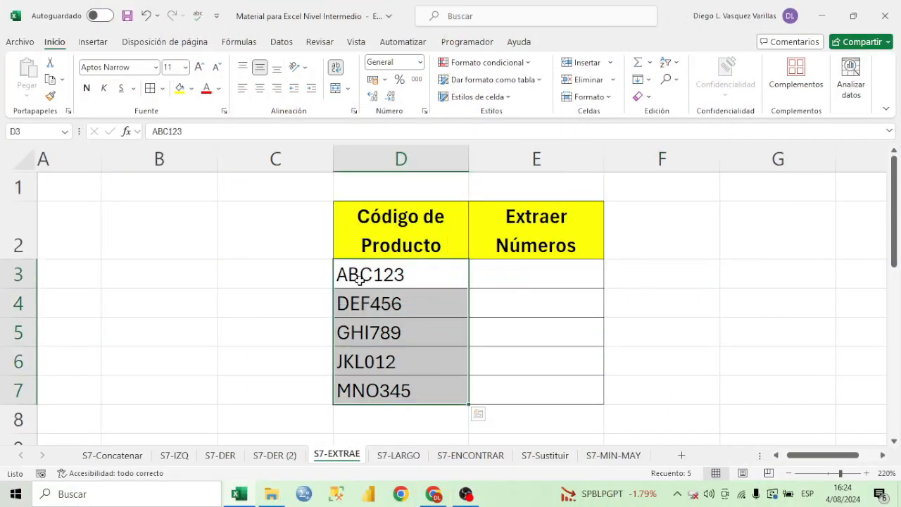
pyautogui.click(422, 273)
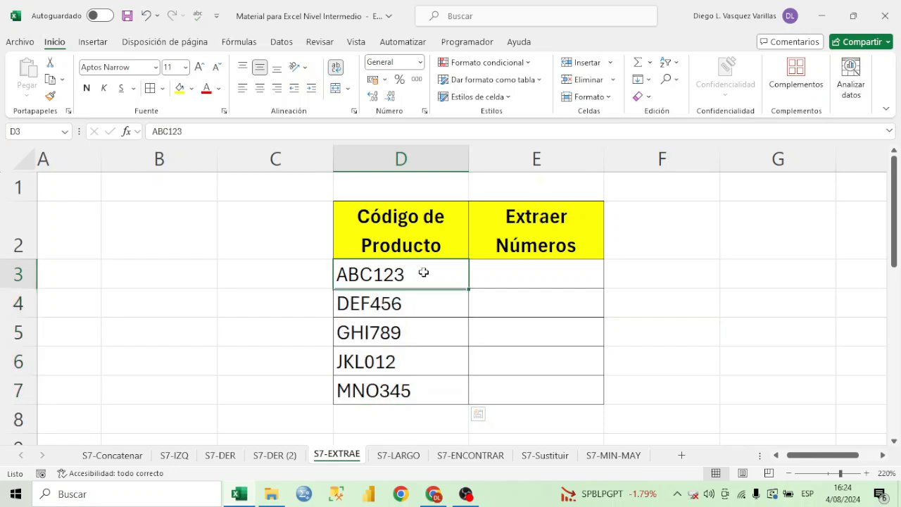
pyautogui.click(423, 340)
pyautogui.moveTo(421, 275); pyautogui.dragTo(424, 364)
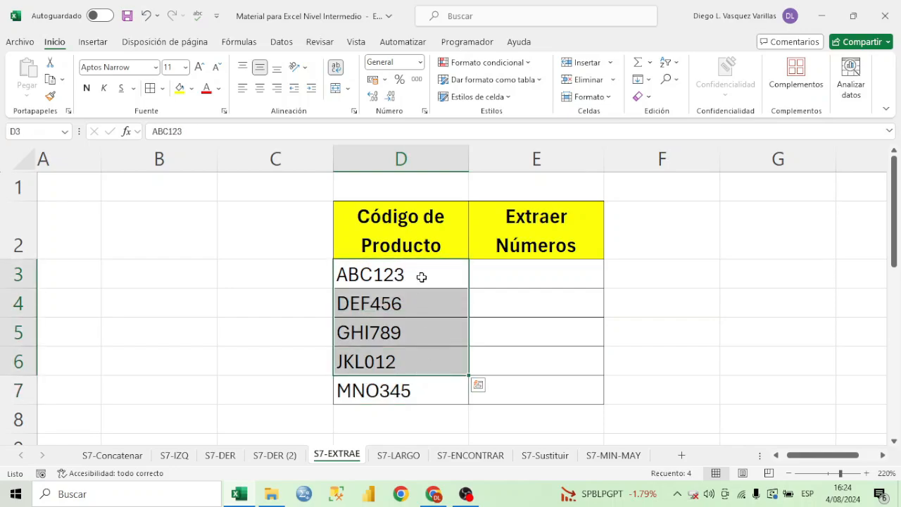
pyautogui.moveTo(421, 276); pyautogui.dragTo(423, 392)
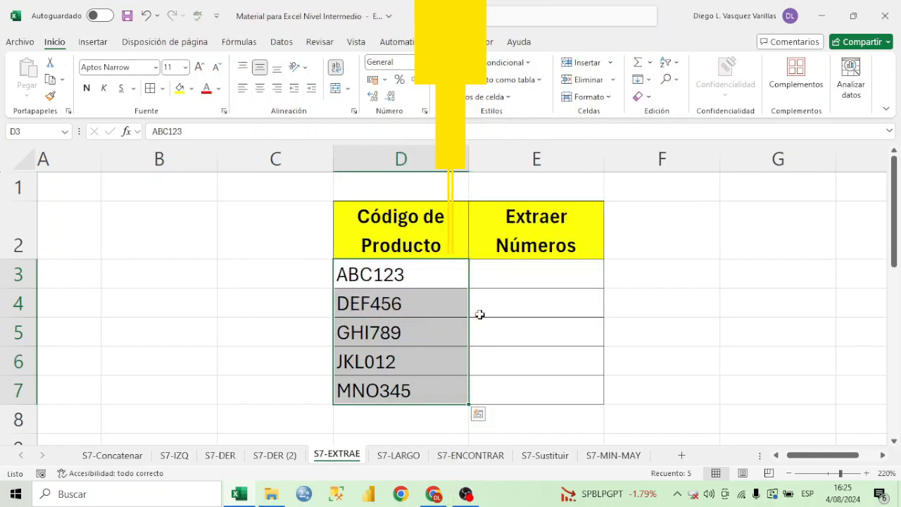
# - Enter the formula =EXTRAE(D3;4;3) in E3 to extract three characters of the product code from position 4
pyautogui.click(533, 266)
pyautogui.write('=EX')
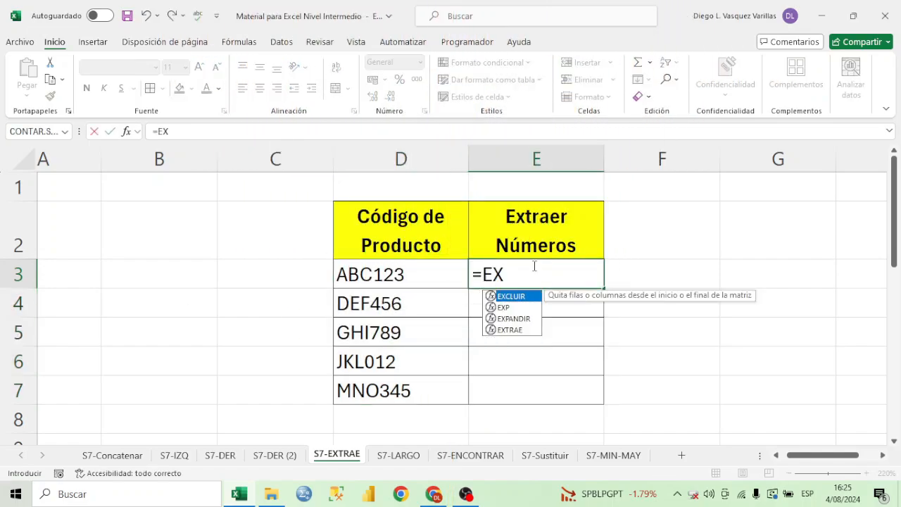
pyautogui.doubleClick(532, 331)
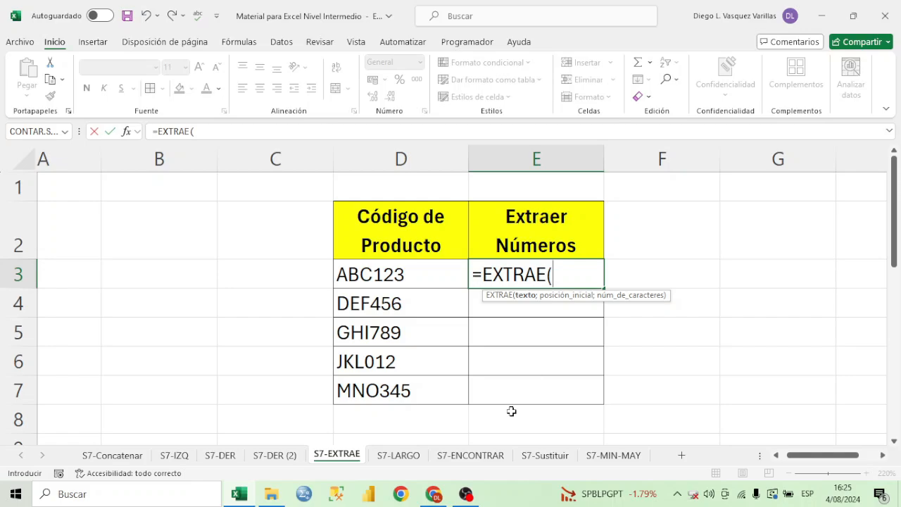
pyautogui.click(387, 270)
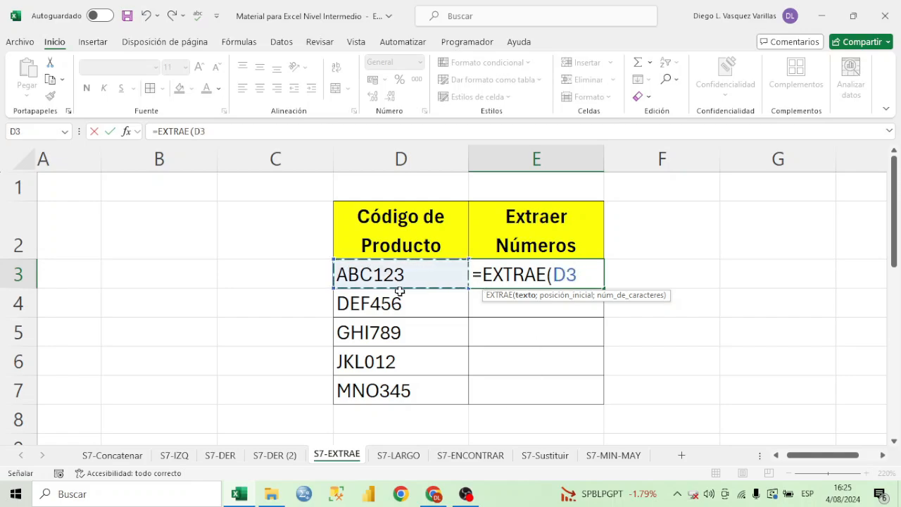
pyautogui.write(';')
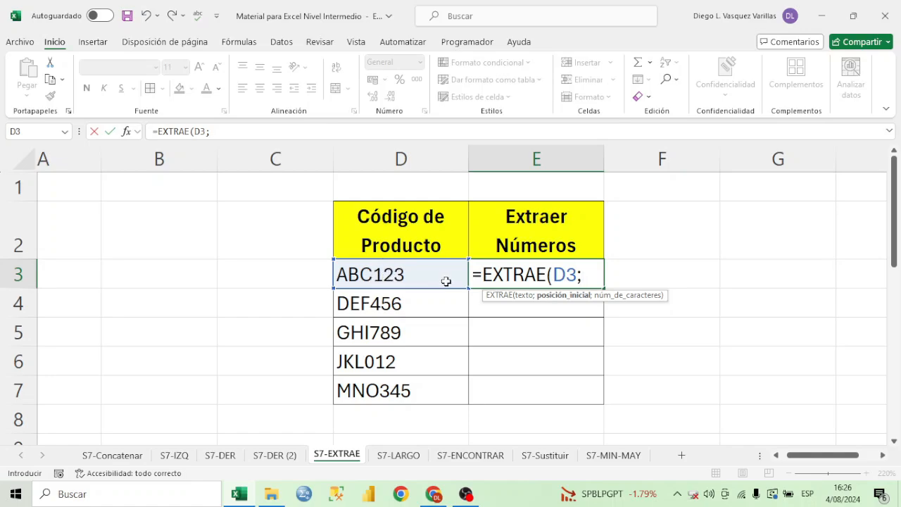
pyautogui.write('4;')
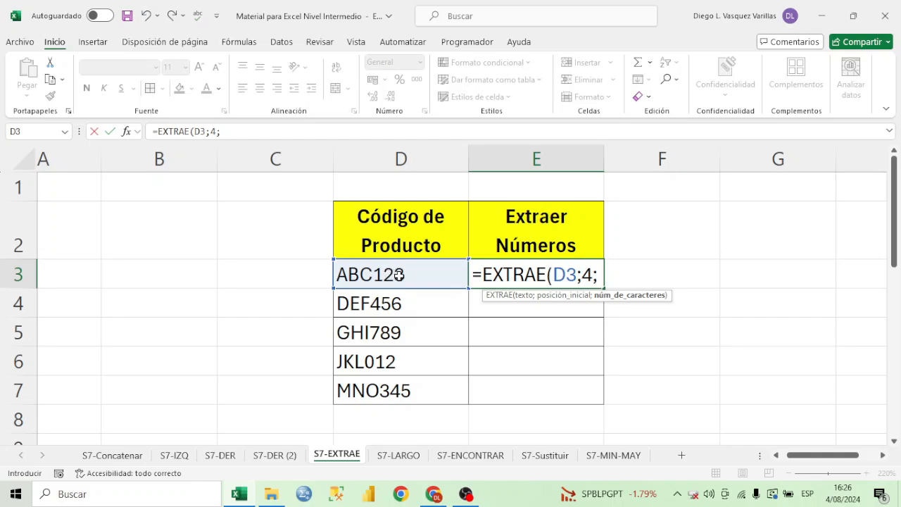
pyautogui.write('3')
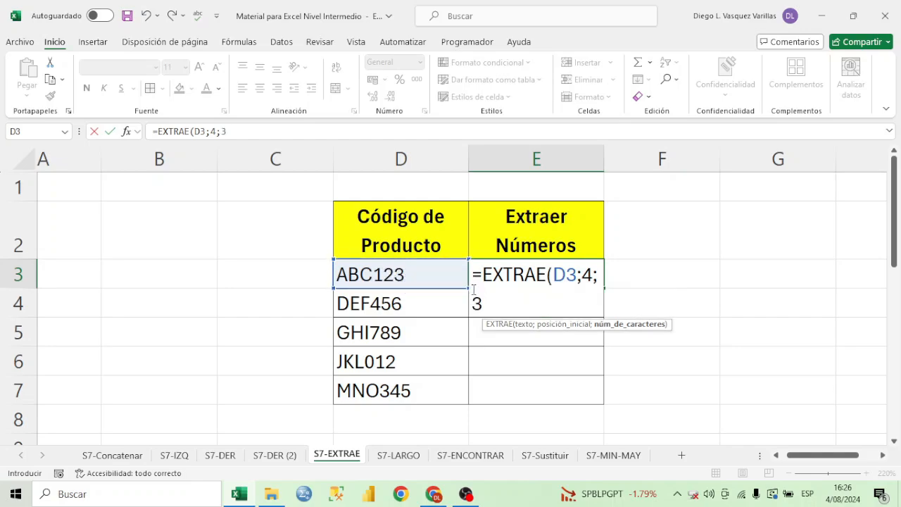
pyautogui.write(')')
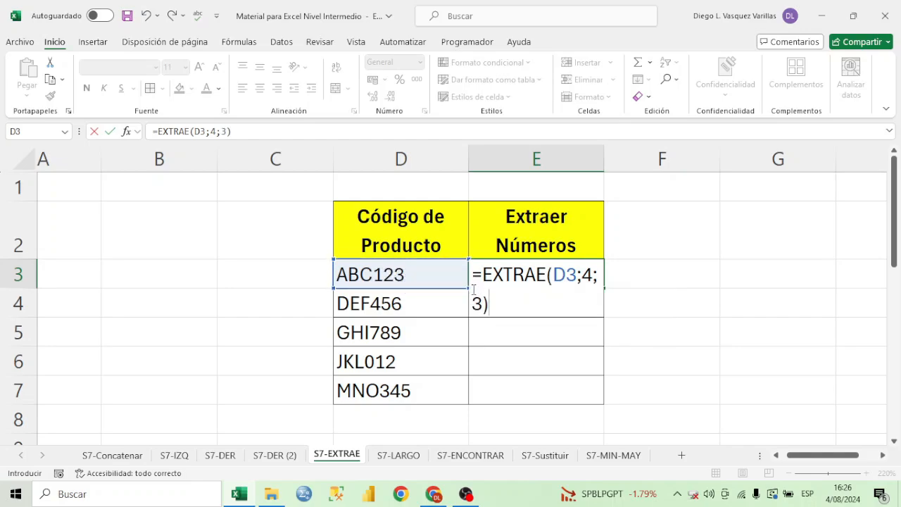
pyautogui.hotkey('ctrl', 'Return')
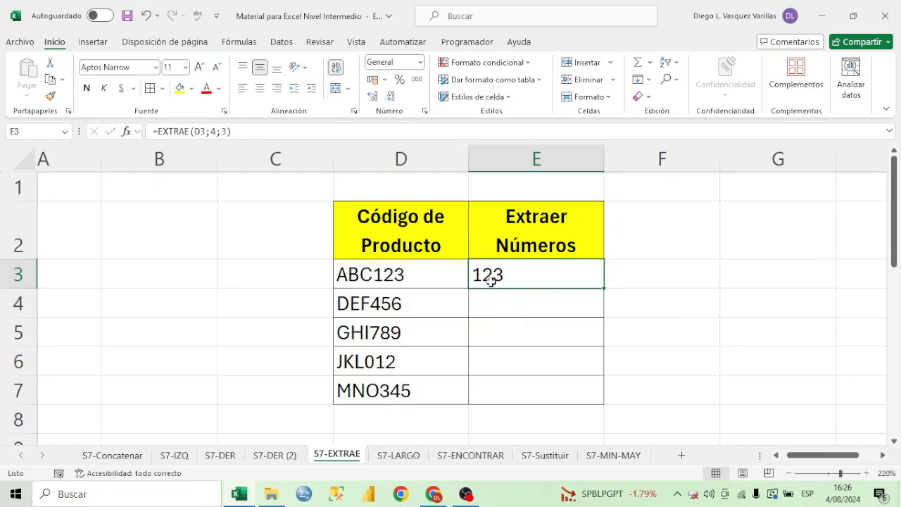
# - Try the alternative formula =DERECHA(D3;3) in F3 for the same product code, and clear the cell again
pyautogui.press('Right')
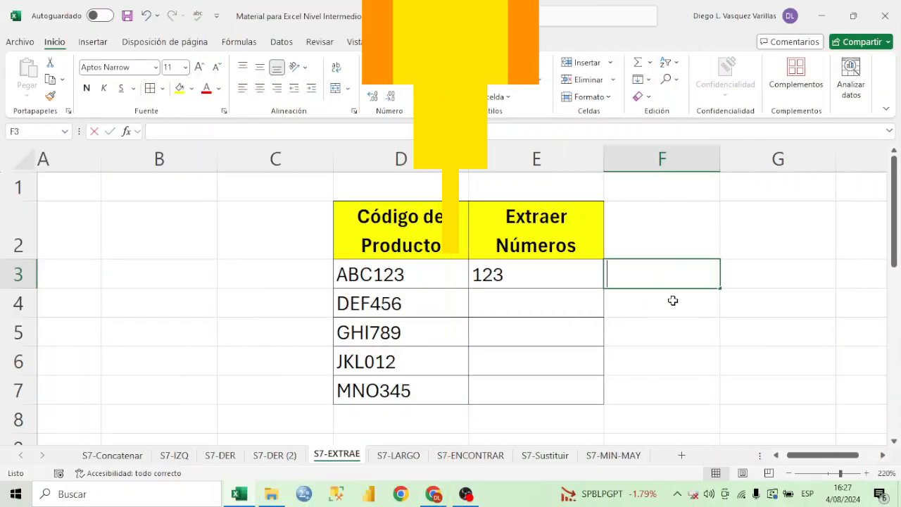
pyautogui.write('=DERECHA(')
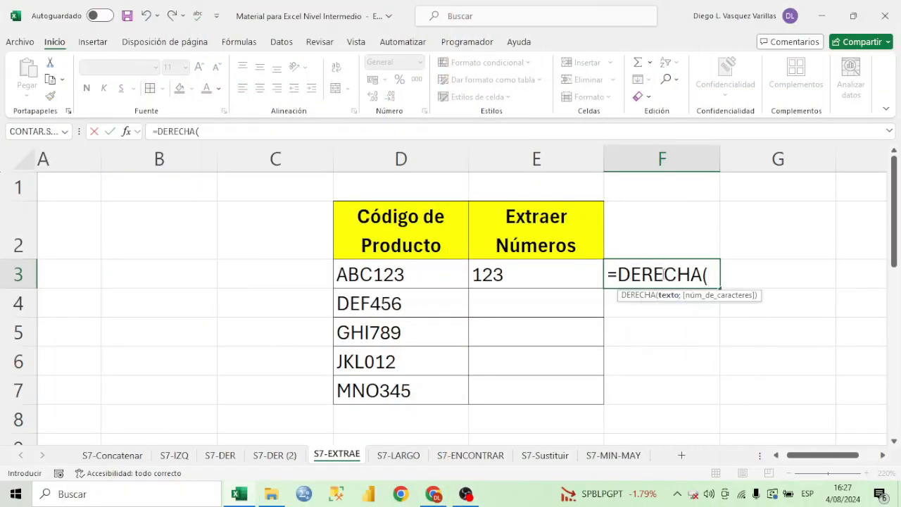
pyautogui.click(410, 271)
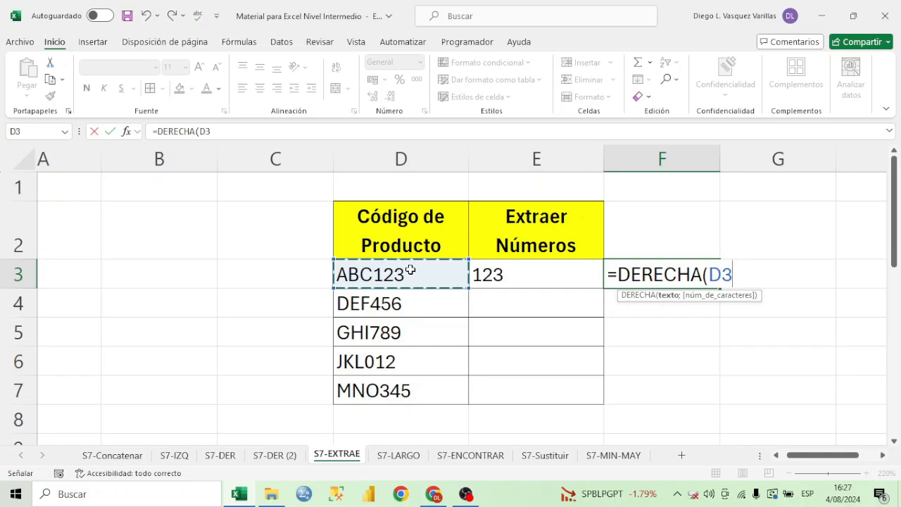
pyautogui.write(';3')
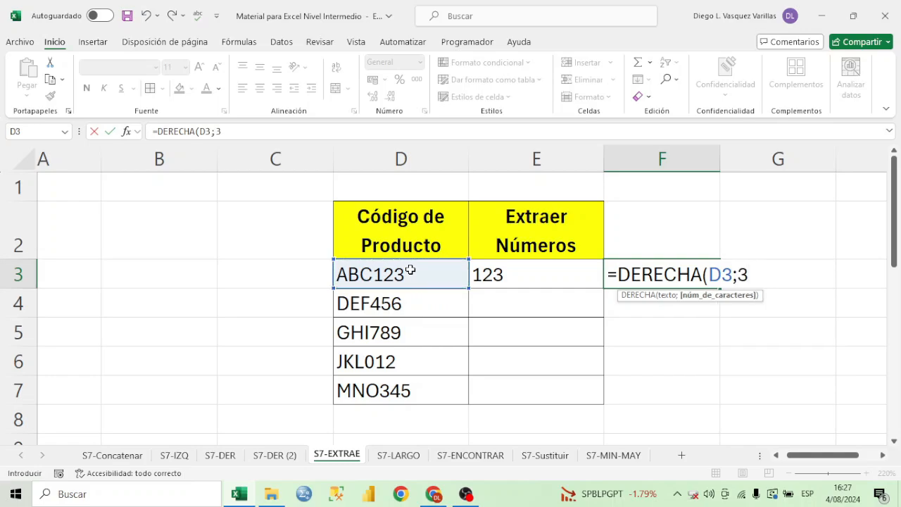
pyautogui.write(')')
pyautogui.press('Return')
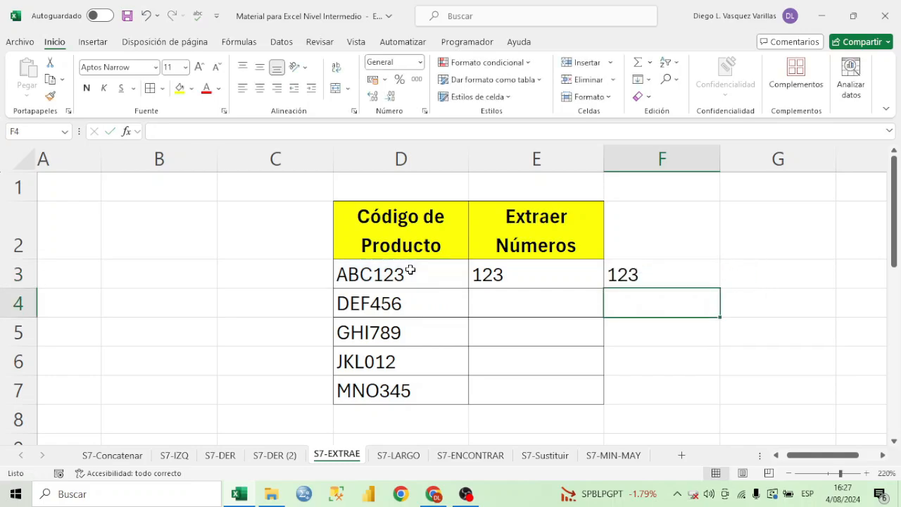
pyautogui.click(640, 274)
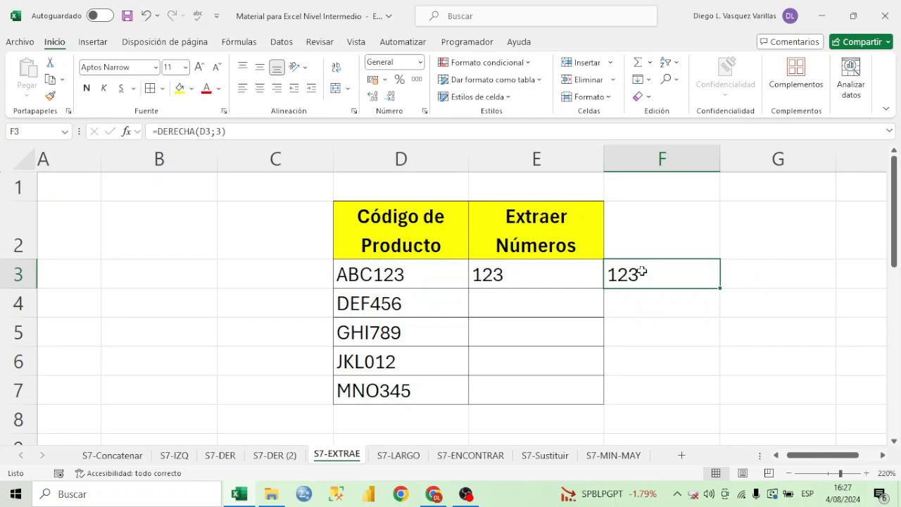
# - Review the arguments of the EXTRAE formula in E3, including the number of characters, without changing them
pyautogui.click(579, 283)
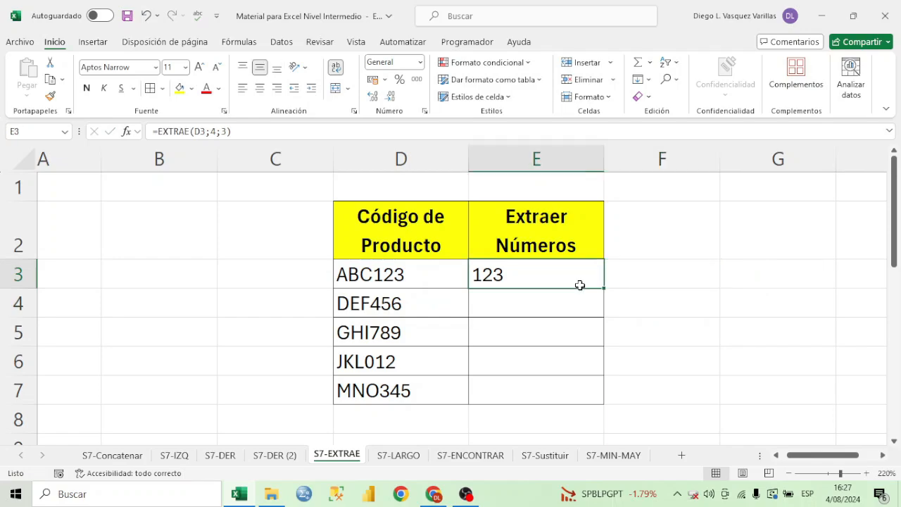
pyautogui.doubleClick(577, 285)
pyautogui.click(578, 280)
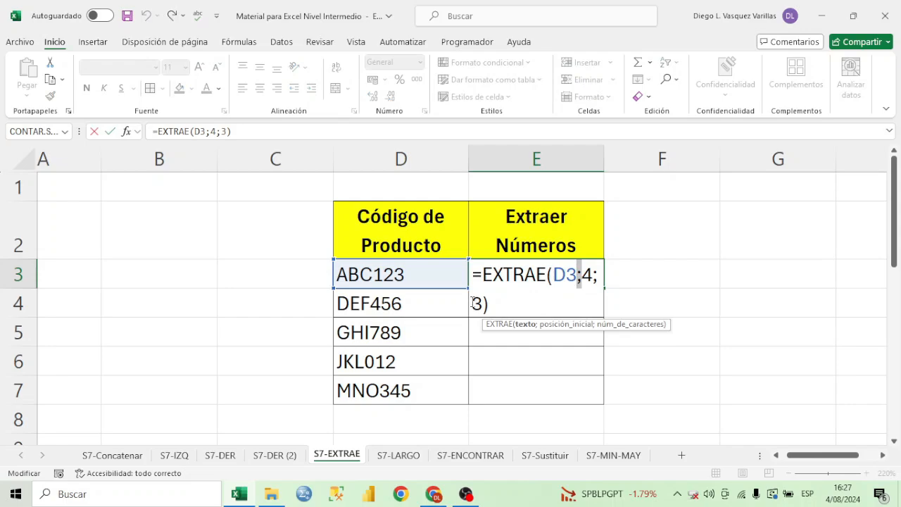
pyautogui.moveTo(471, 302); pyautogui.dragTo(484, 303)
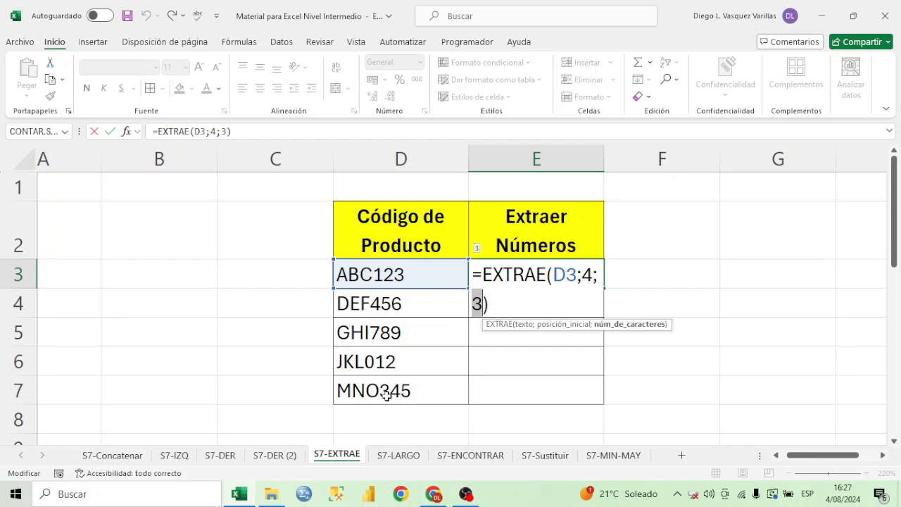
pyautogui.hotkey('ctrl', 'Return')
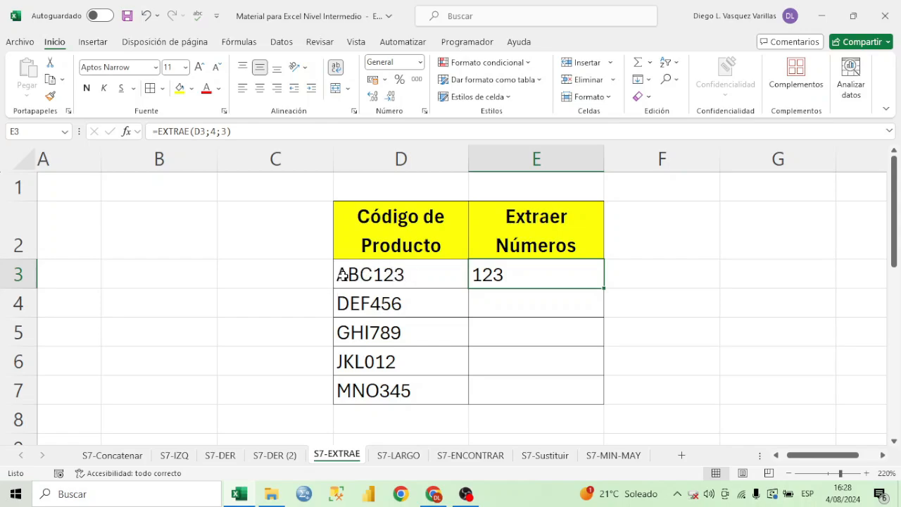
# - Replace the formula in E3 with =EXTRAE(D3;3;2) and fill it down to E7
pyautogui.write('=EX')
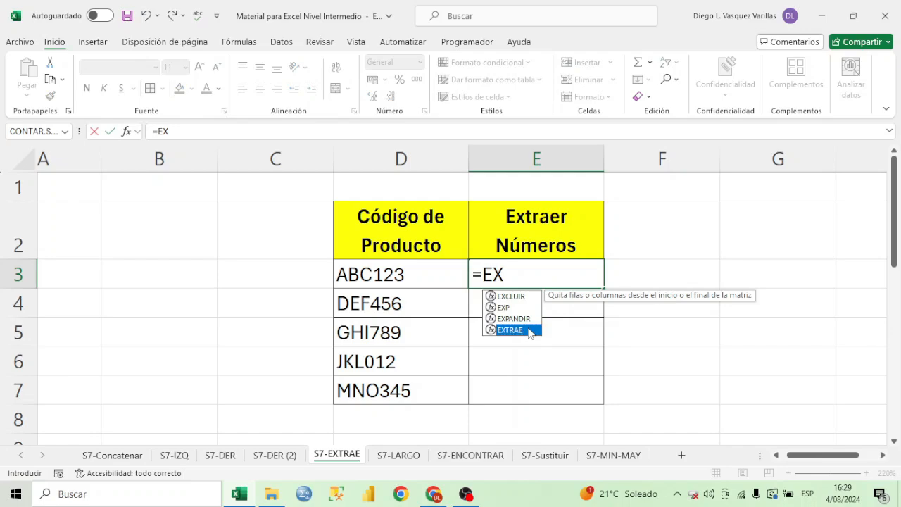
pyautogui.doubleClick(529, 329)
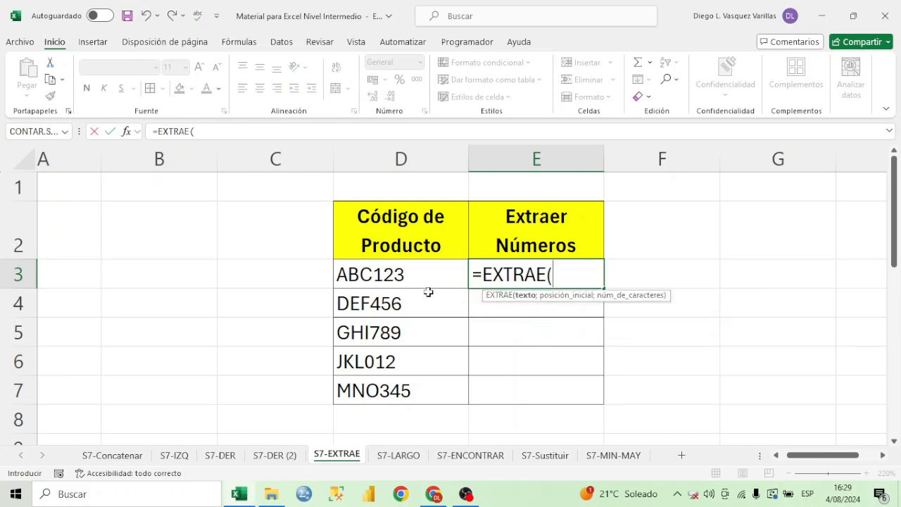
pyautogui.click(428, 276)
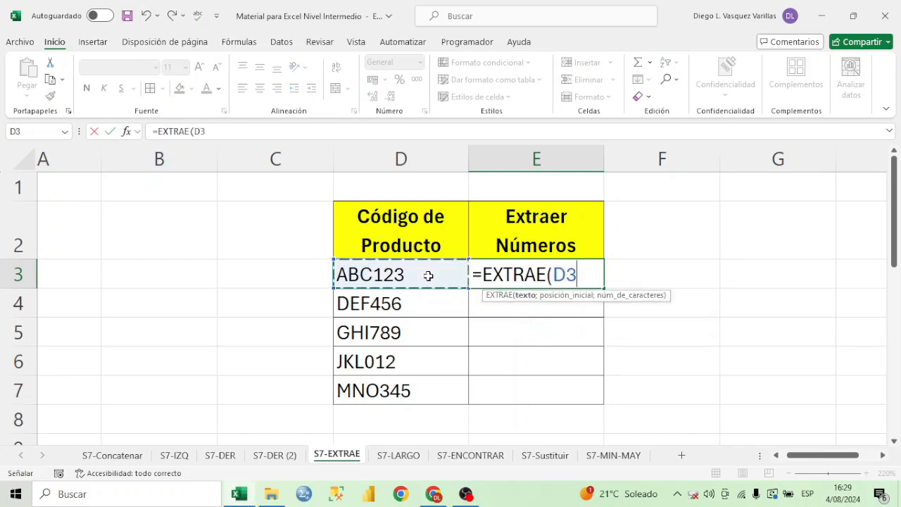
pyautogui.write(';')
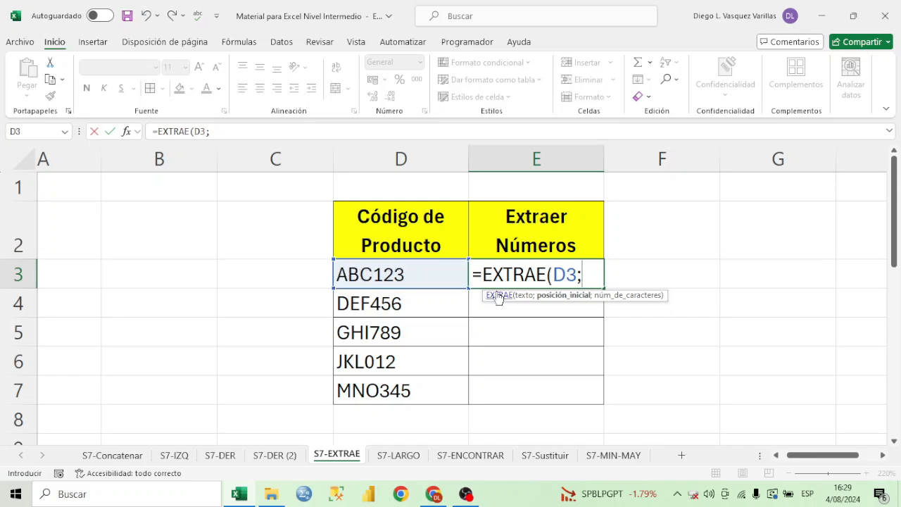
pyautogui.write('3;')
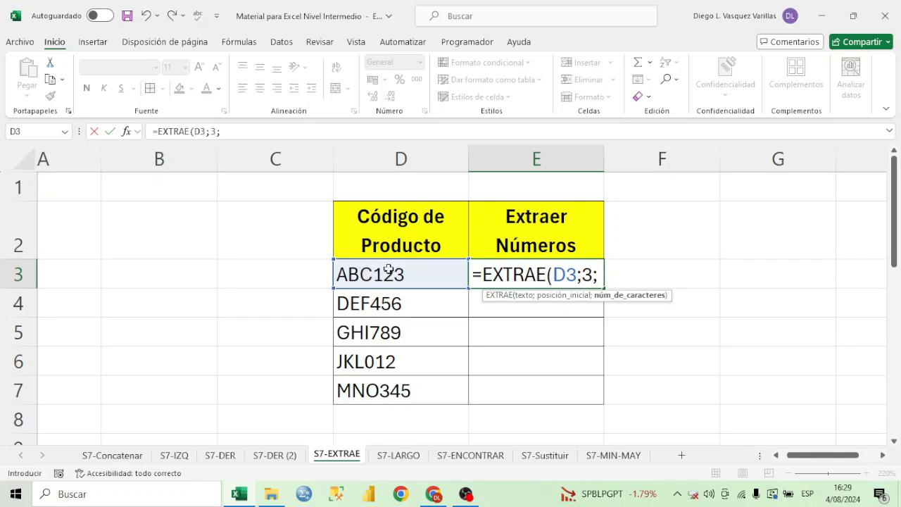
pyautogui.write('2')
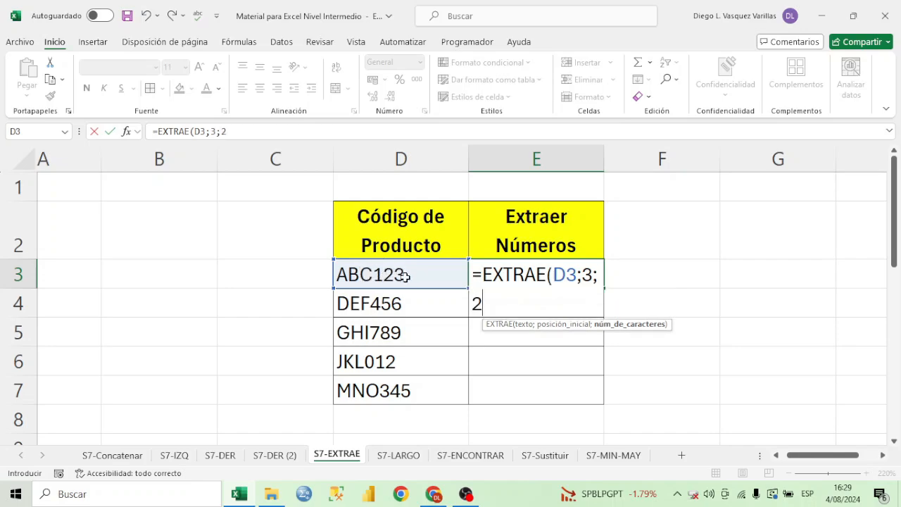
pyautogui.write(')')
pyautogui.press('Return')
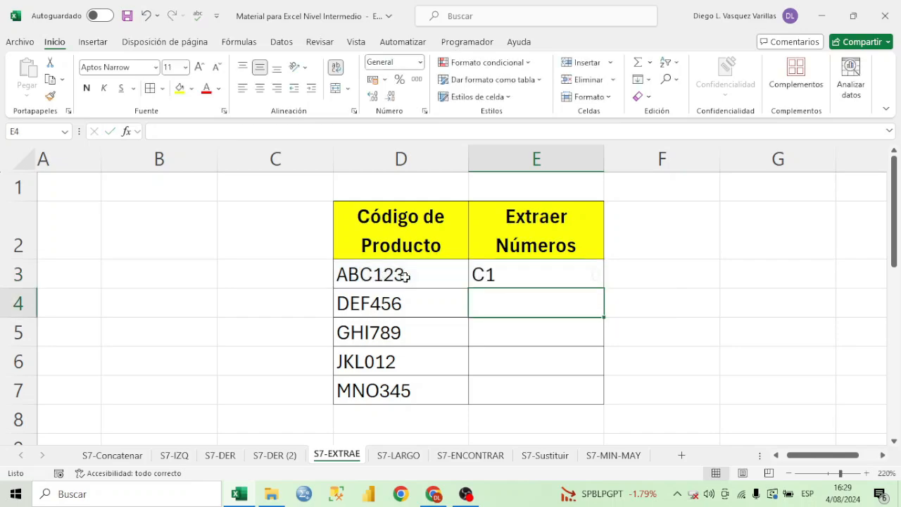
pyautogui.click(542, 281)
pyautogui.moveTo(603, 288); pyautogui.dragTo(606, 394)
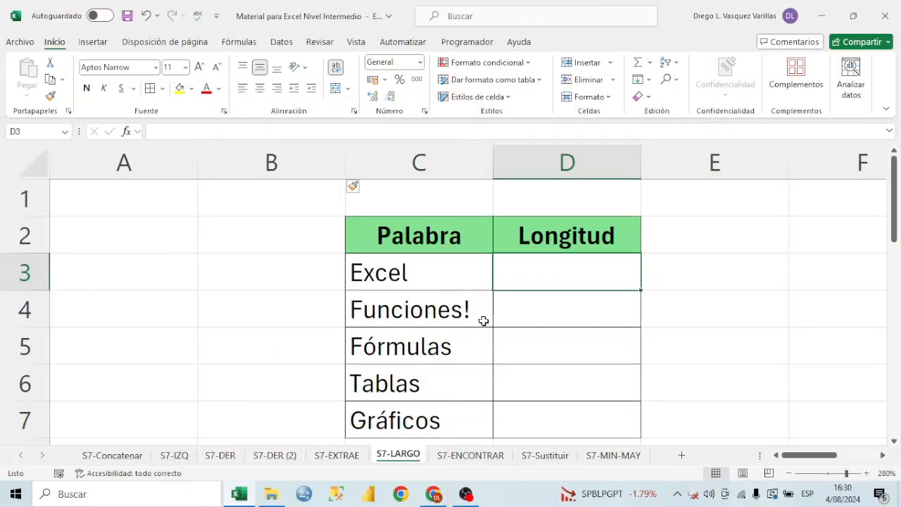
# - On the S7-LARGO sheet, enter the formula =LARGO(C3) in D3 to count the characters of the first word
pyautogui.click(402, 275)
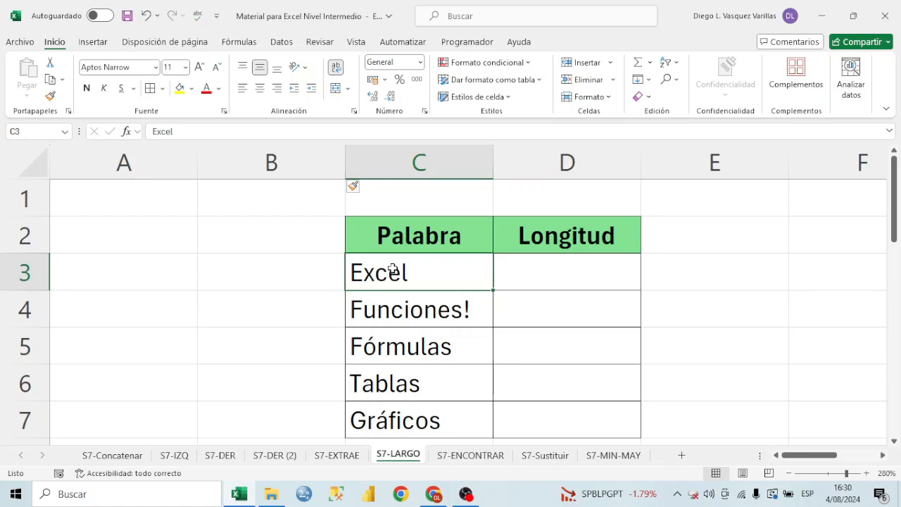
pyautogui.click(533, 285)
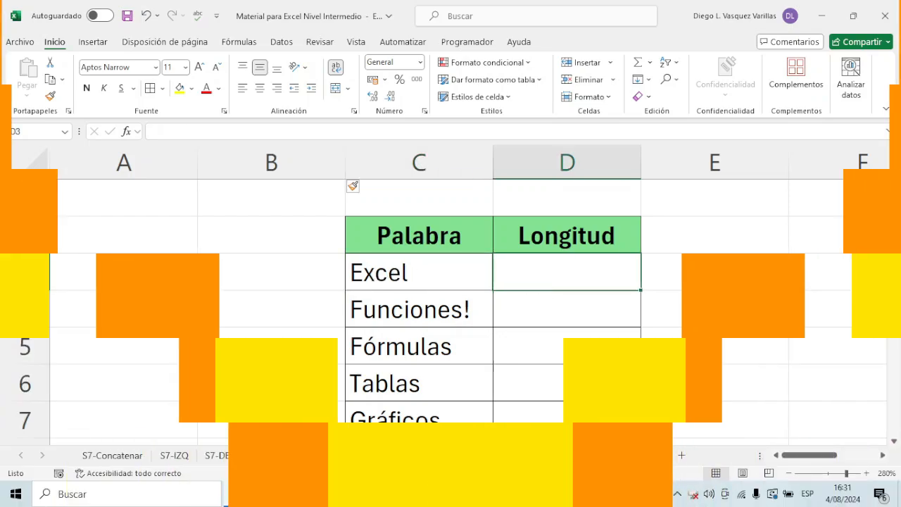
pyautogui.write('=LAR')
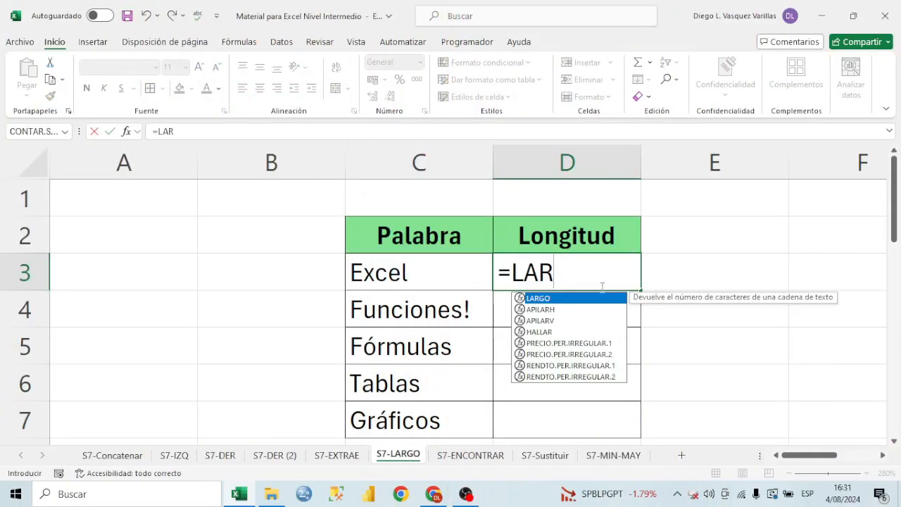
pyautogui.doubleClick(570, 298)
pyautogui.click(448, 274)
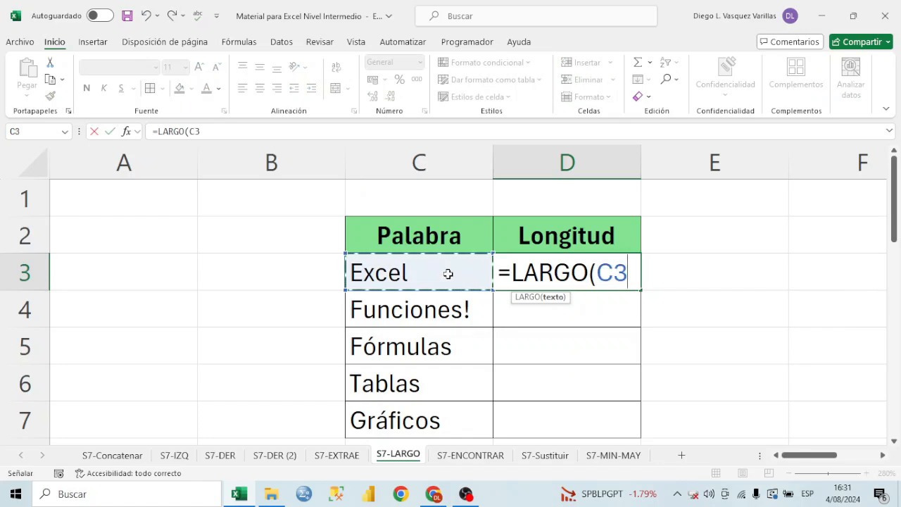
pyautogui.write(')')
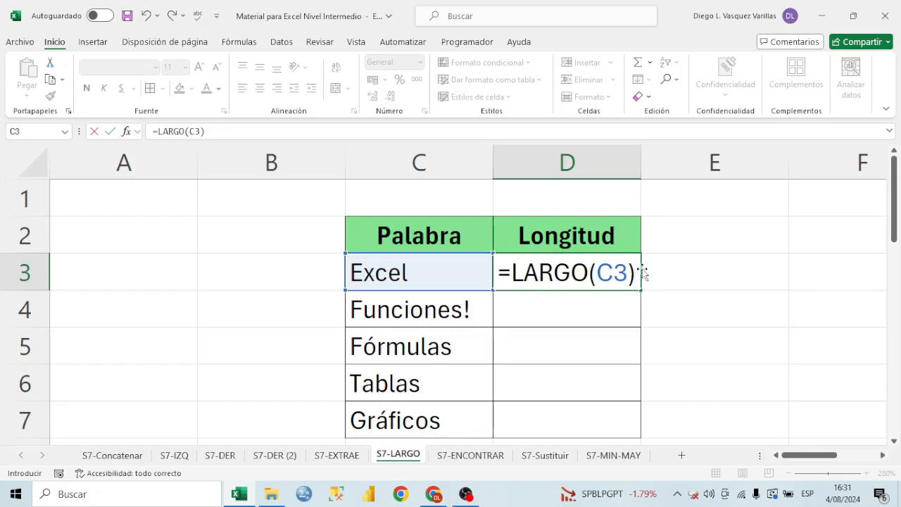
pyautogui.press('Return')
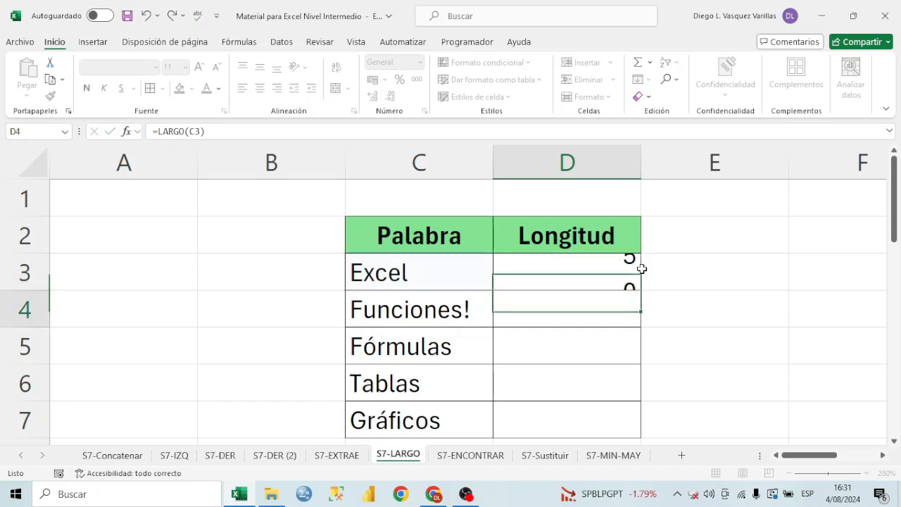
# - Copy the LARGO formula from D3 down to D4 and D5, checking the word in C4 along the way
pyautogui.press('Up')
pyautogui.moveTo(642, 308); pyautogui.dragTo(644, 328)
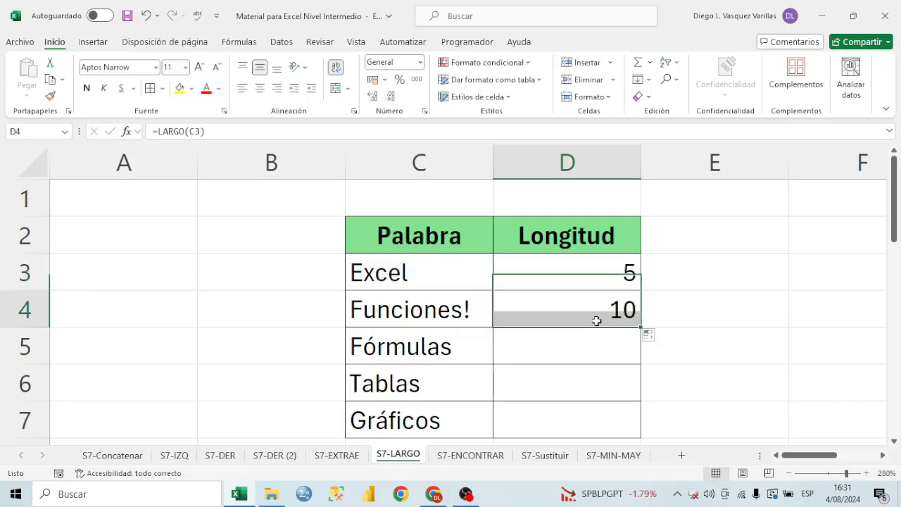
pyautogui.click(557, 320)
pyautogui.click(468, 319)
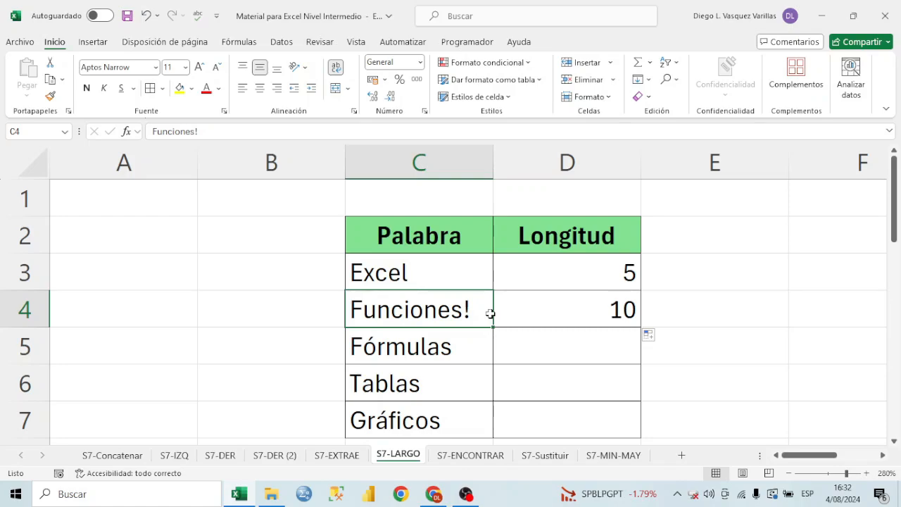
pyautogui.click(535, 310)
pyautogui.moveTo(642, 328); pyautogui.dragTo(615, 345)
pyautogui.click(608, 344)
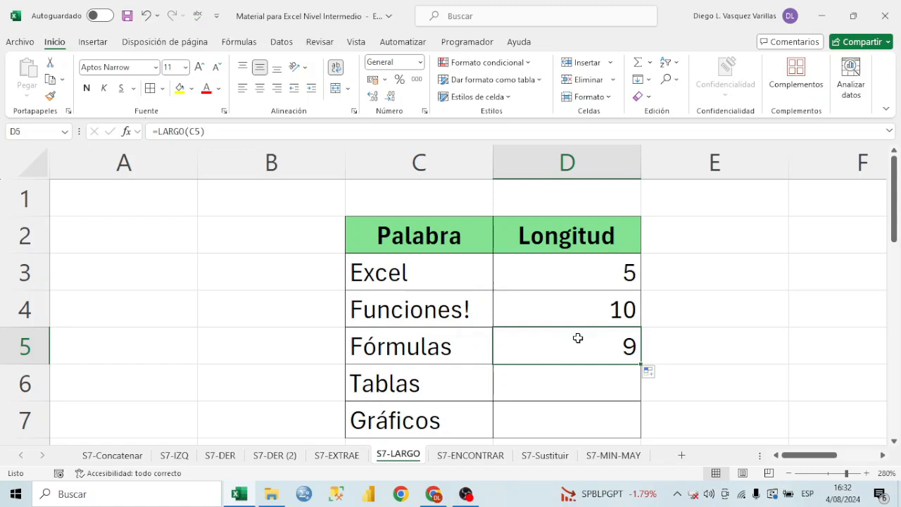
# - Inspect the characters of the word in C5, including whatever follows its last letter, and keep the text as it is
pyautogui.doubleClick(461, 344)
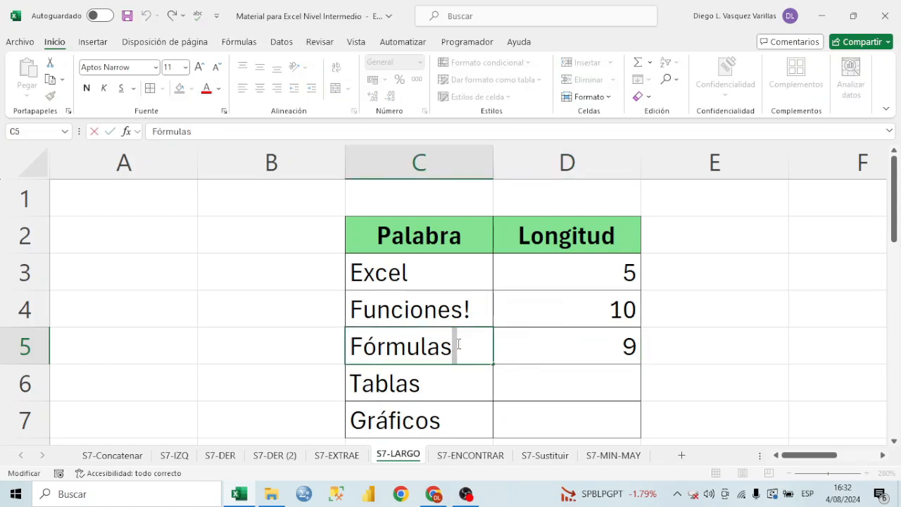
pyautogui.moveTo(454, 345); pyautogui.dragTo(466, 351)
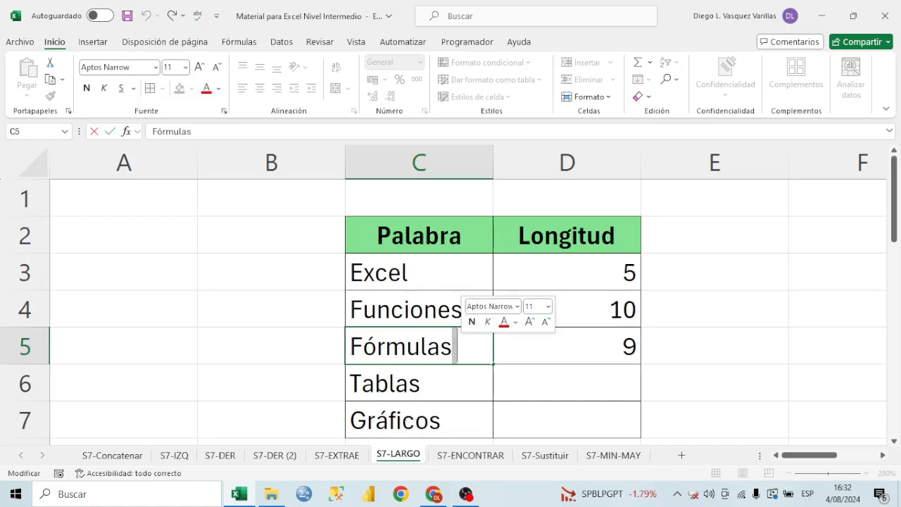
pyautogui.press('BackSpace')
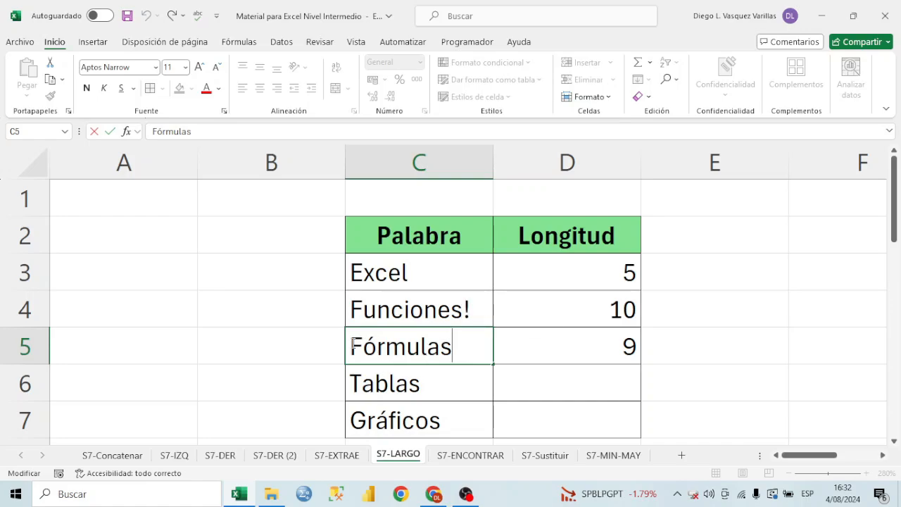
pyautogui.moveTo(353, 343); pyautogui.dragTo(462, 348)
pyautogui.click(464, 343)
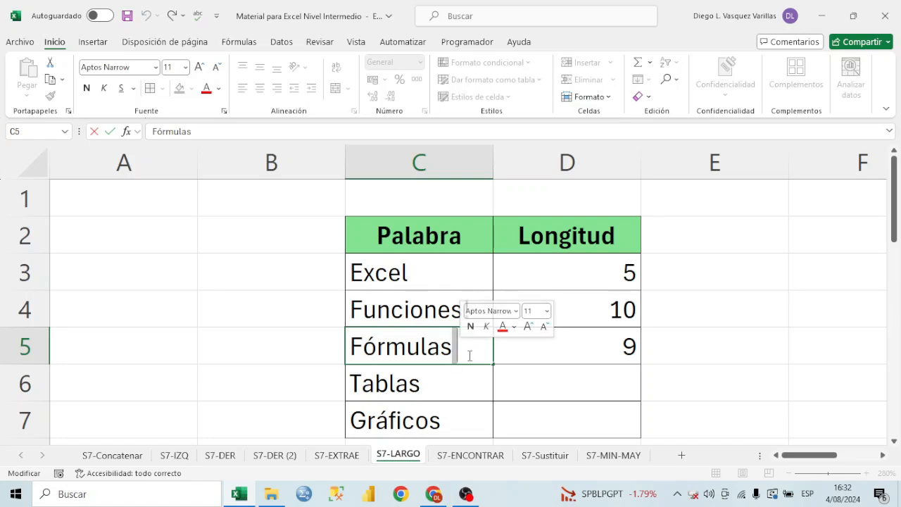
pyautogui.click(468, 358)
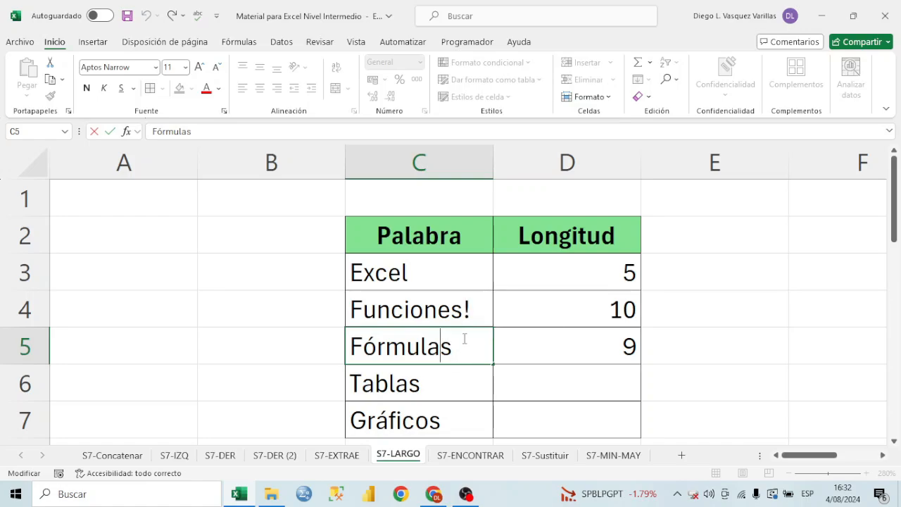
pyautogui.press('Return')
pyautogui.click(523, 341)
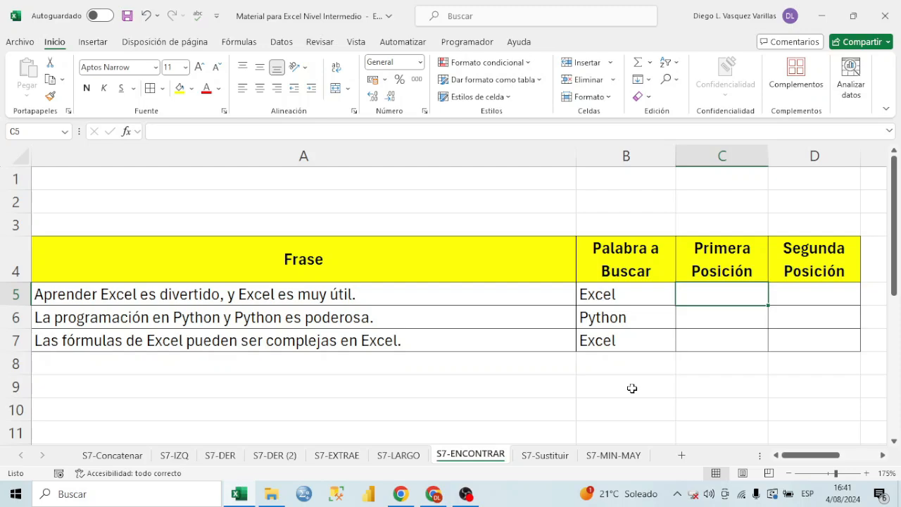
# - On the S7-ENCONTRAR sheet, enter the formula =ENCONTRAR("Excel";A5;1) in C5 to find the word's first position in the phrase
pyautogui.click(109, 294)
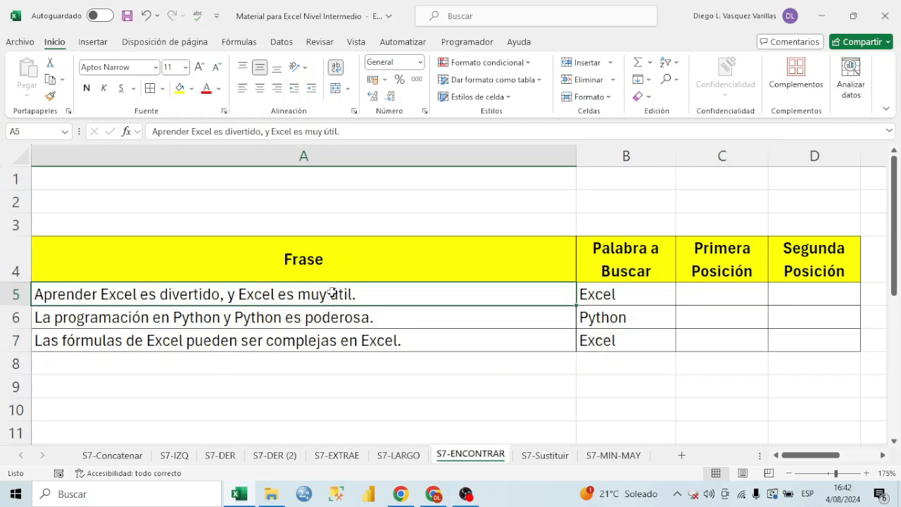
pyautogui.press('Right')
pyautogui.click(156, 299)
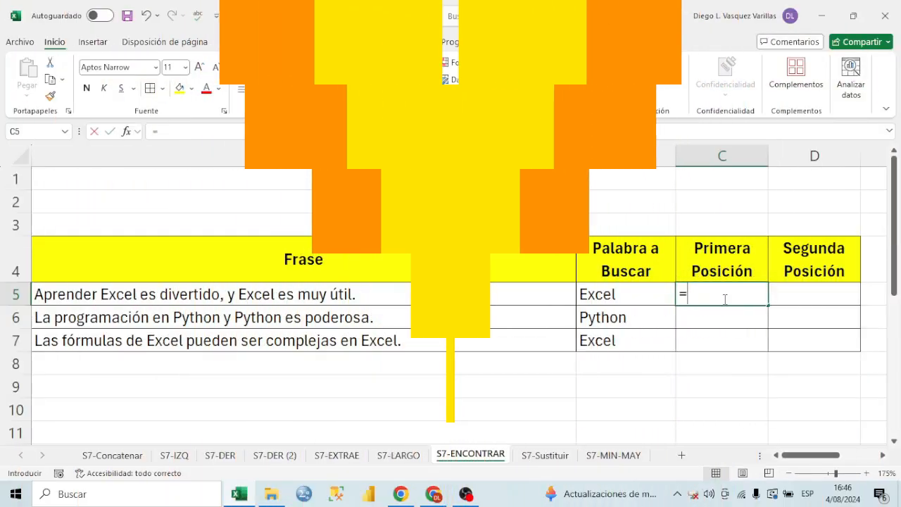
pyautogui.write('en')
pyautogui.click(719, 325)
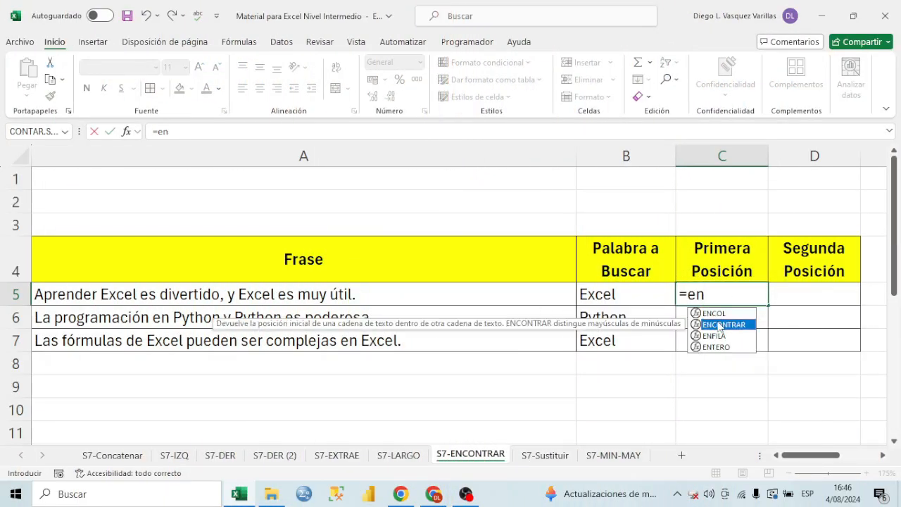
pyautogui.doubleClick(719, 324)
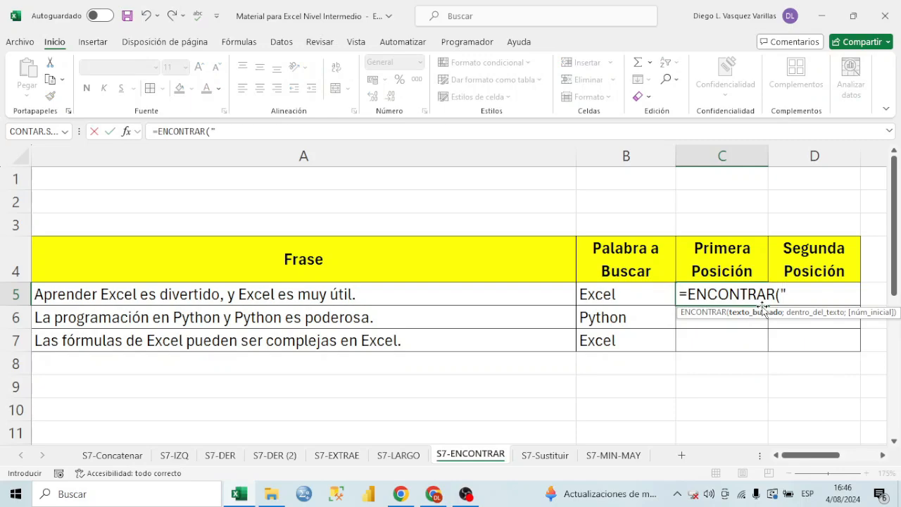
pyautogui.write('"e')
pyautogui.press('BackSpace')
pyautogui.write('Excel"')
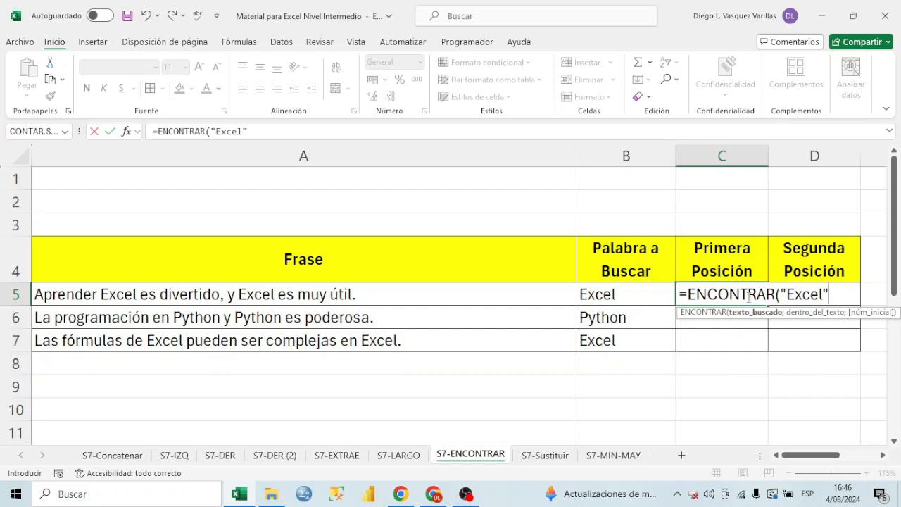
pyautogui.write(';')
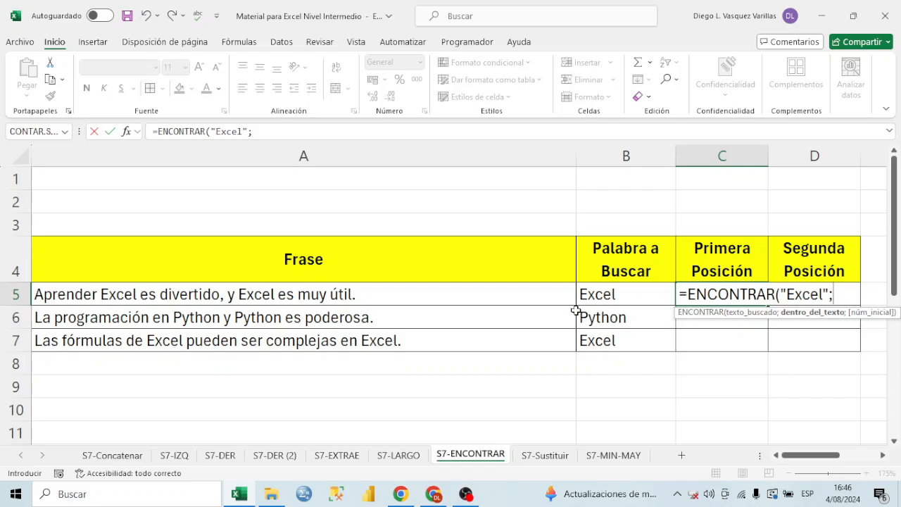
pyautogui.click(325, 295)
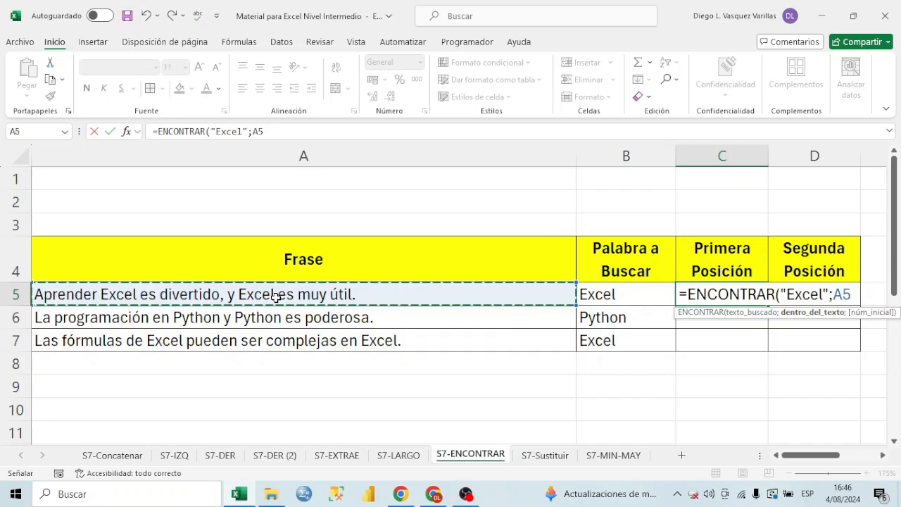
pyautogui.write(';1')
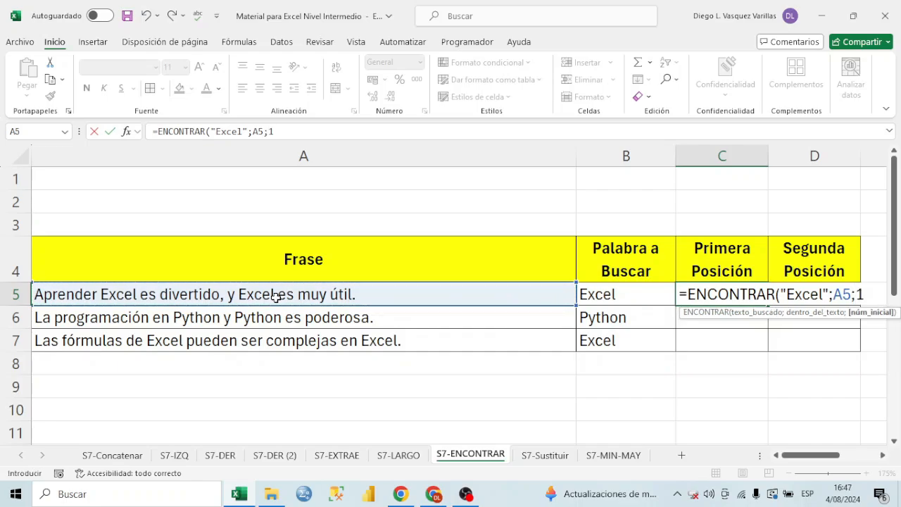
pyautogui.write(')')
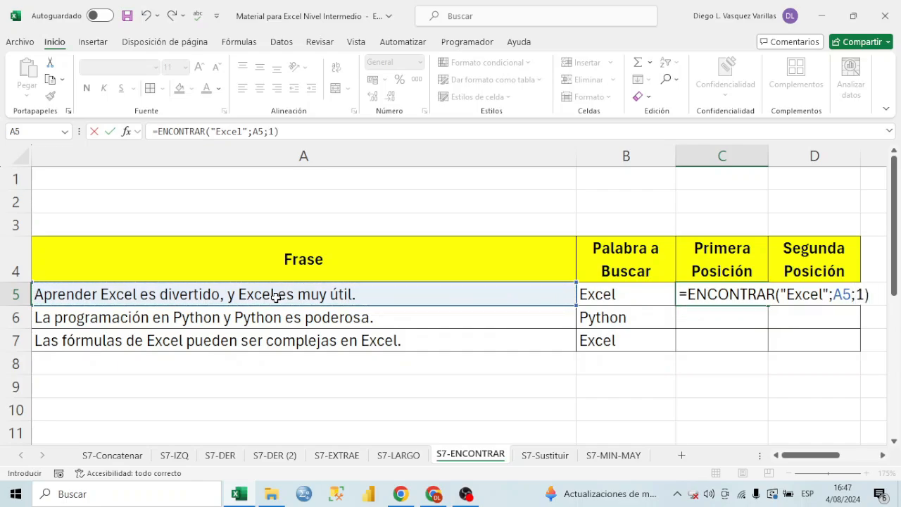
pyautogui.press('Return')
# - Examine the ENCONTRAR formula in C5 and both occurrences of "Excel" in the phrase in A5
pyautogui.click(615, 288)
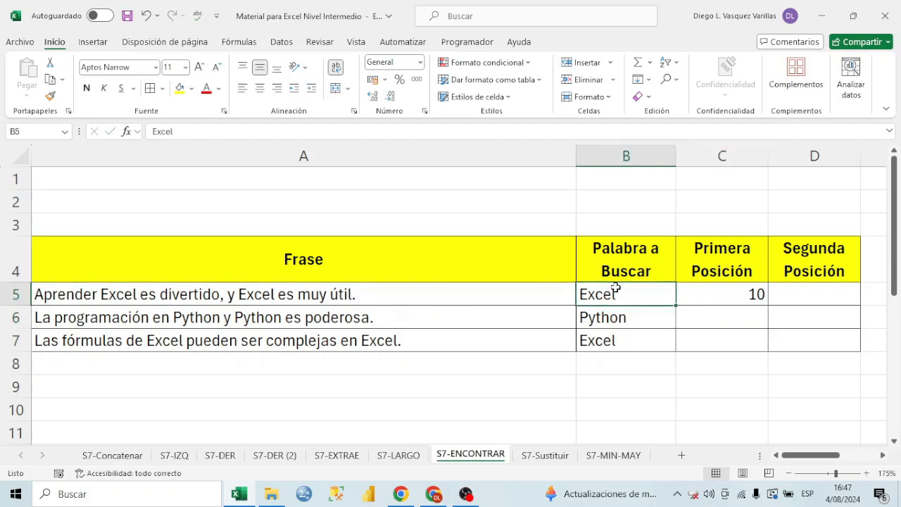
pyautogui.click(729, 291)
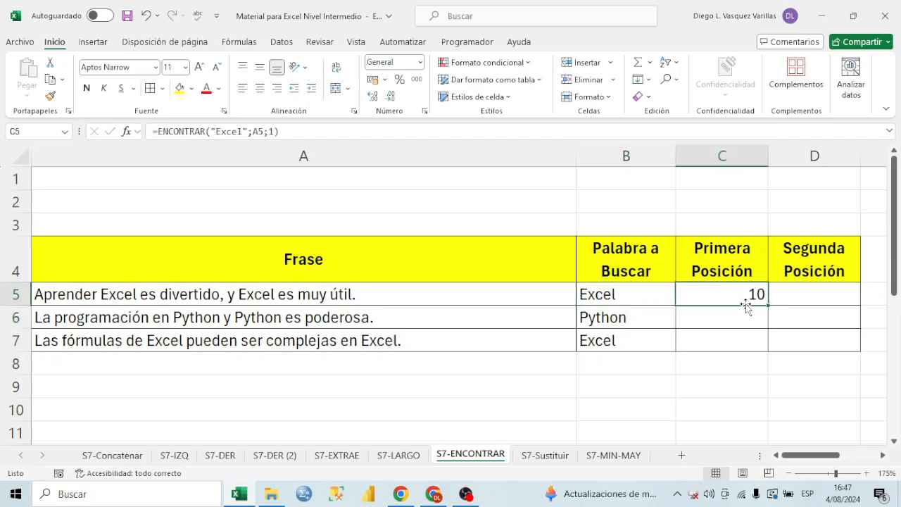
pyautogui.doubleClick(39, 294)
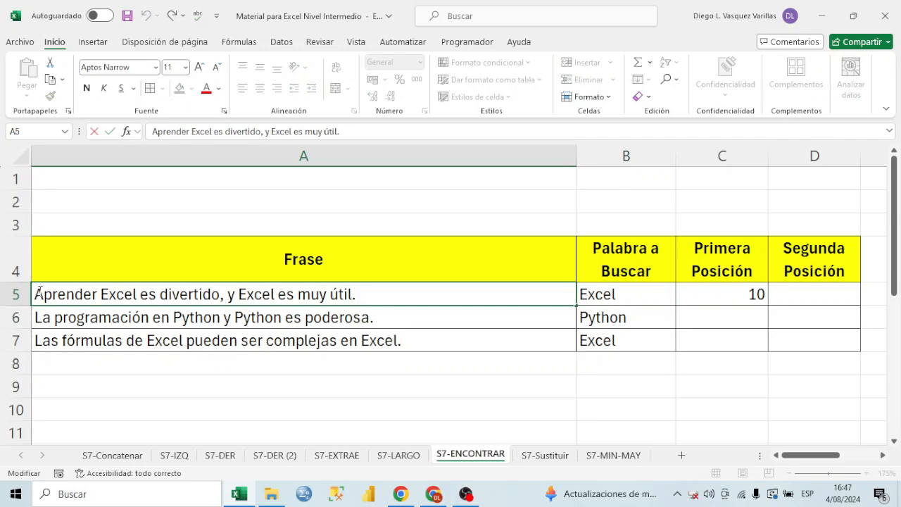
pyautogui.moveTo(102, 294); pyautogui.dragTo(137, 294)
pyautogui.click(103, 295)
pyautogui.click(123, 295)
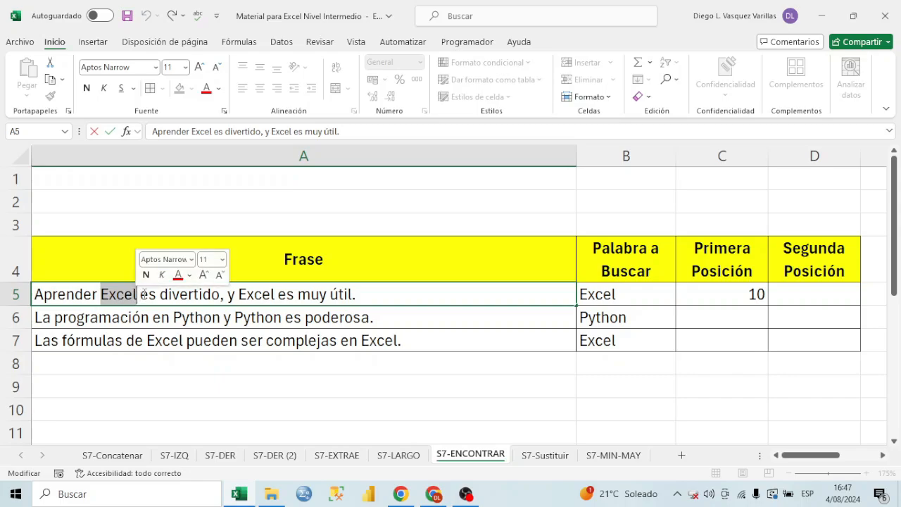
pyautogui.click(143, 296)
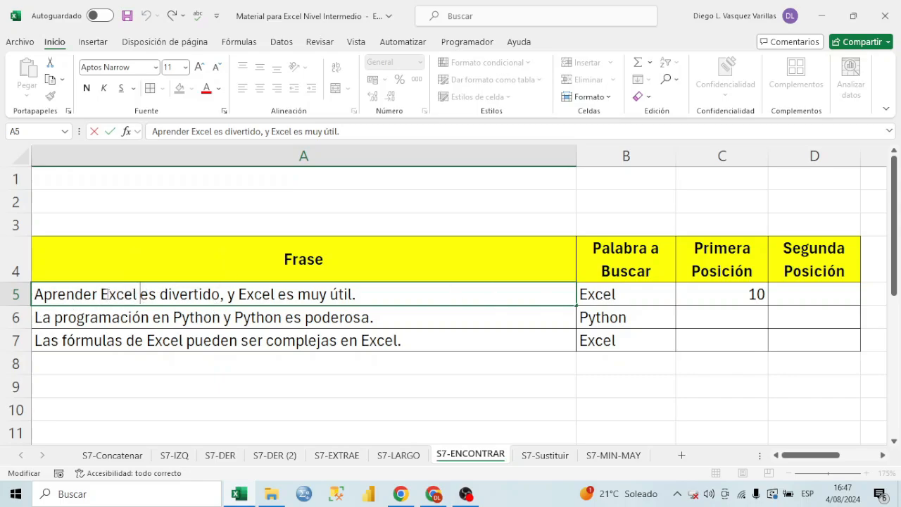
pyautogui.moveTo(101, 294); pyautogui.dragTo(138, 295)
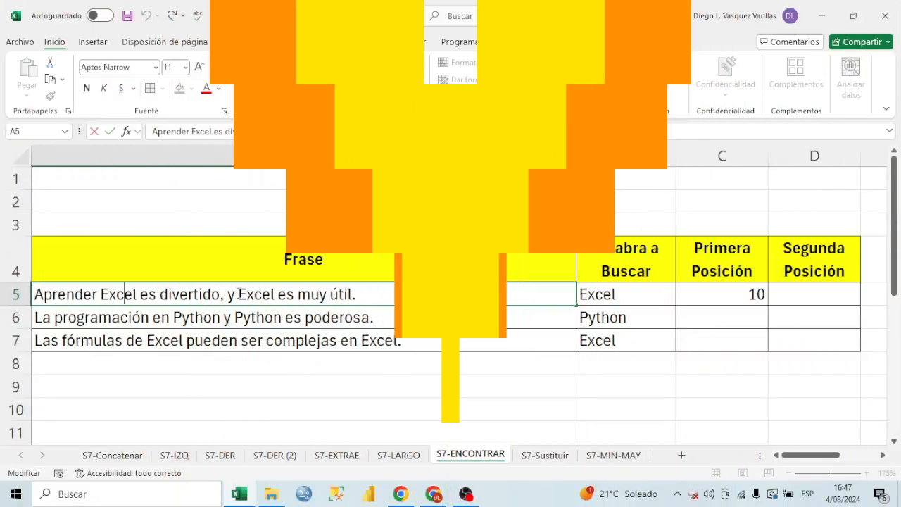
pyautogui.moveTo(238, 294); pyautogui.dragTo(275, 294)
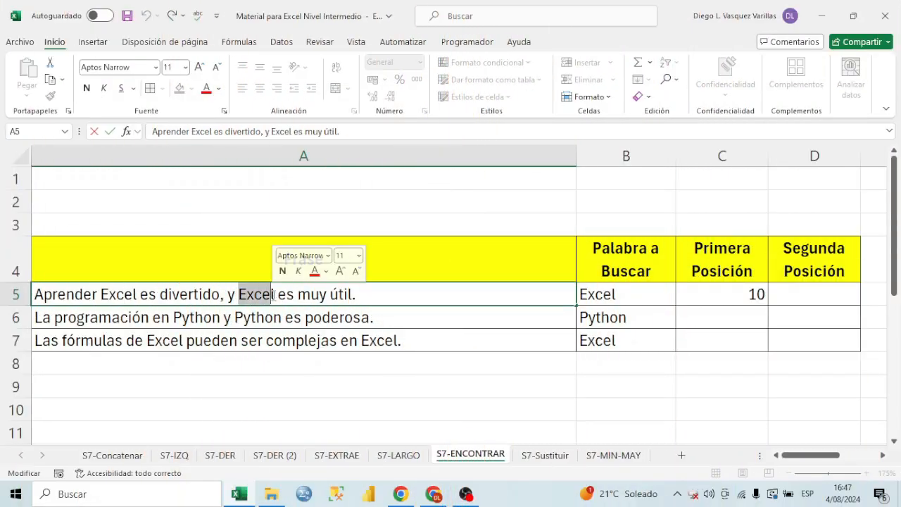
pyautogui.click(241, 287)
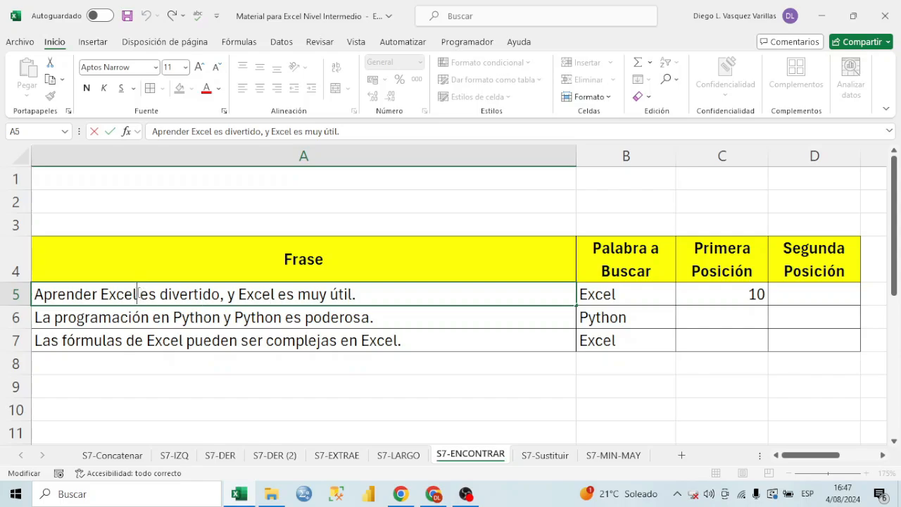
# - Count the characters in A5 through the first "Excel" to find a starting point for the second search
pyautogui.moveTo(138, 293); pyautogui.dragTo(34, 294)
pyautogui.click(103, 288)
pyautogui.moveTo(100, 294); pyautogui.dragTo(108, 294)
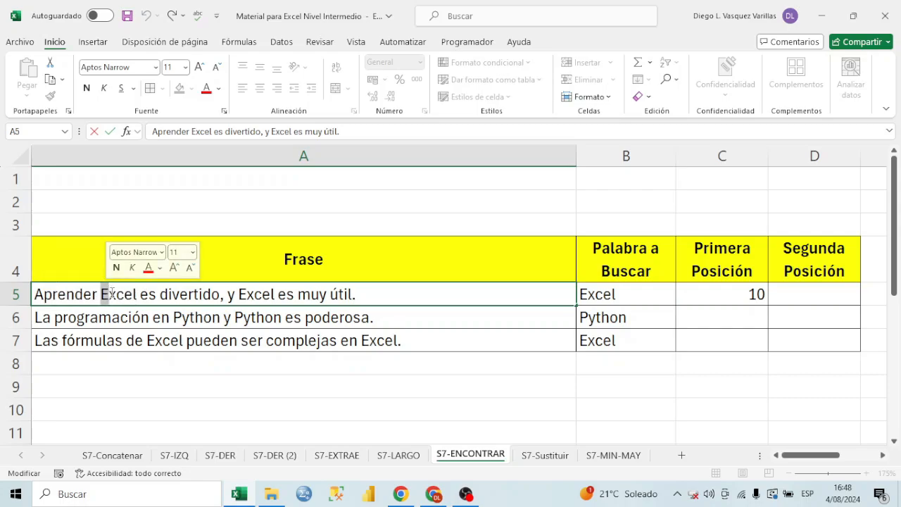
pyautogui.click(144, 286)
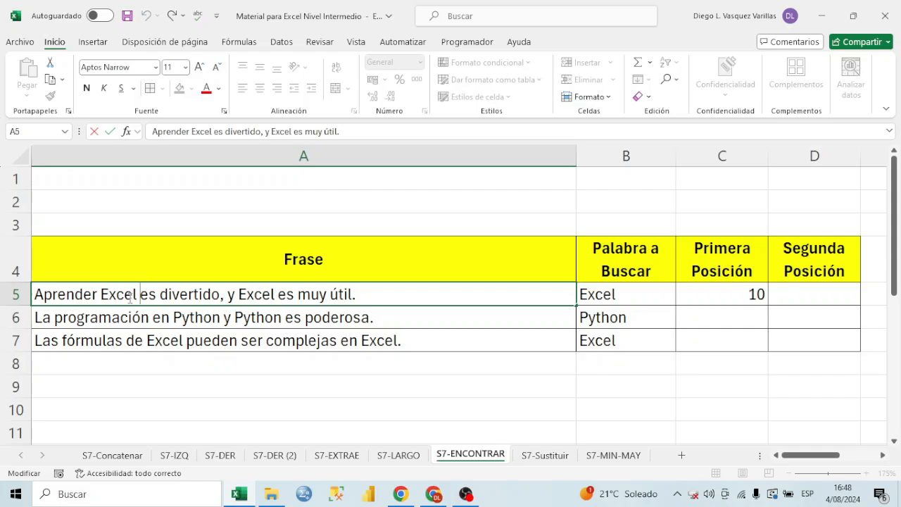
pyautogui.moveTo(136, 286); pyautogui.dragTo(145, 289)
# - Enter the formula =ENCONTRAR(B5;A5;15) in D5 to find the second position of the searched word
pyautogui.click(816, 289)
pyautogui.write('=encon')
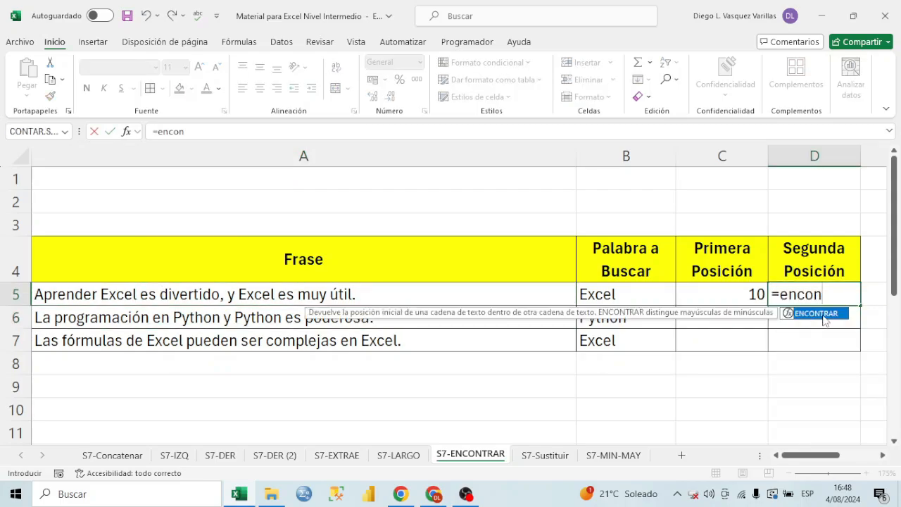
pyautogui.press('Tab')
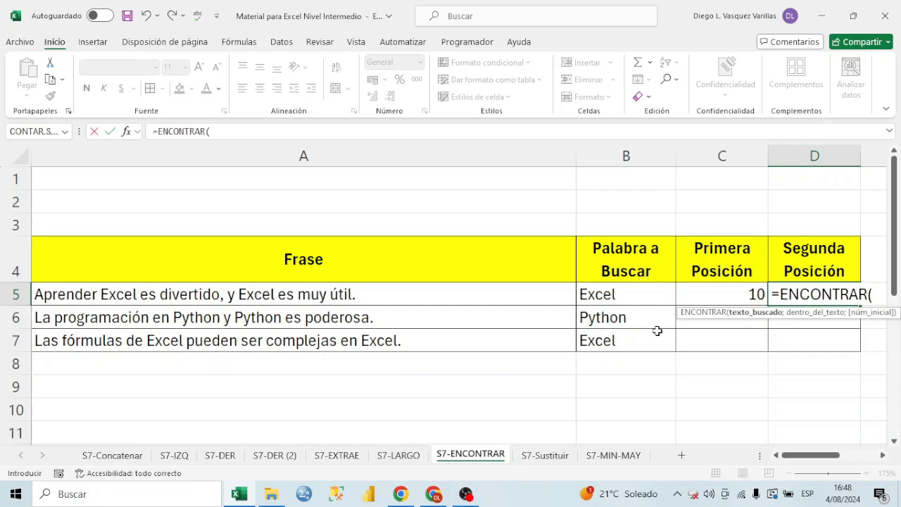
pyautogui.click(634, 296)
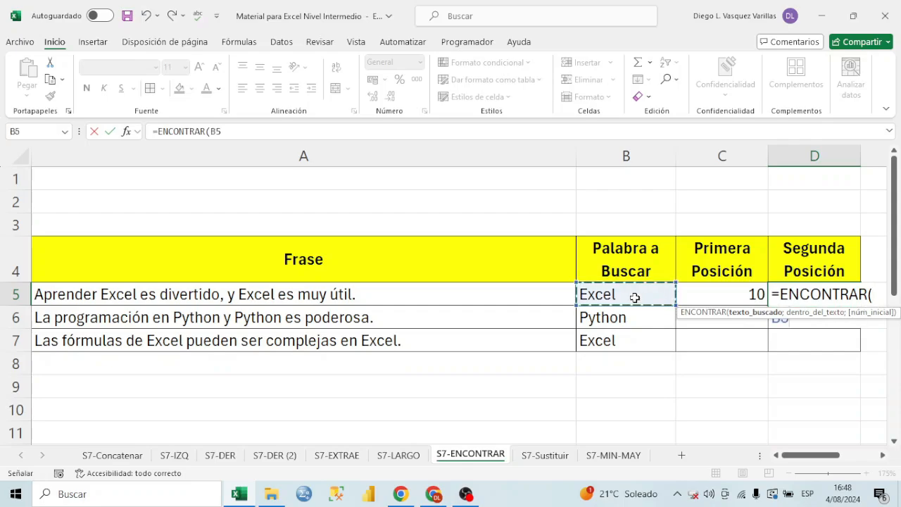
pyautogui.write(';')
pyautogui.click(326, 294)
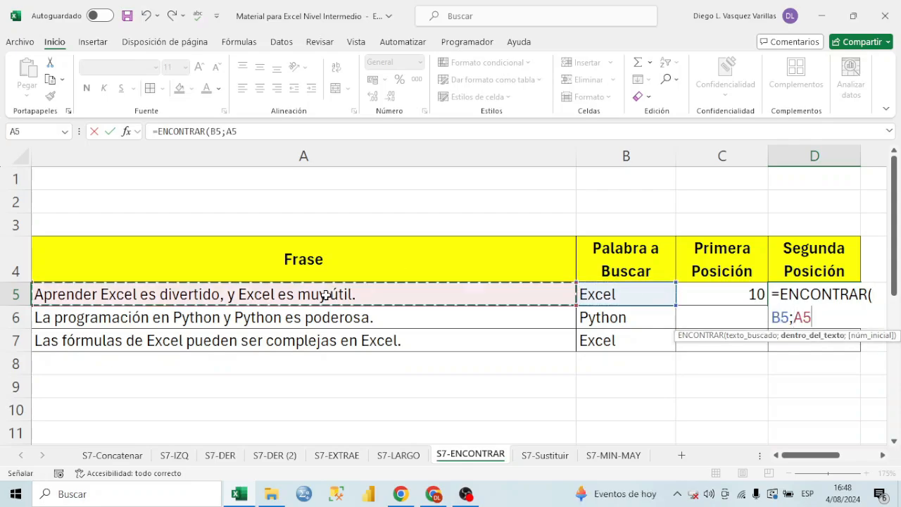
pyautogui.write(';')
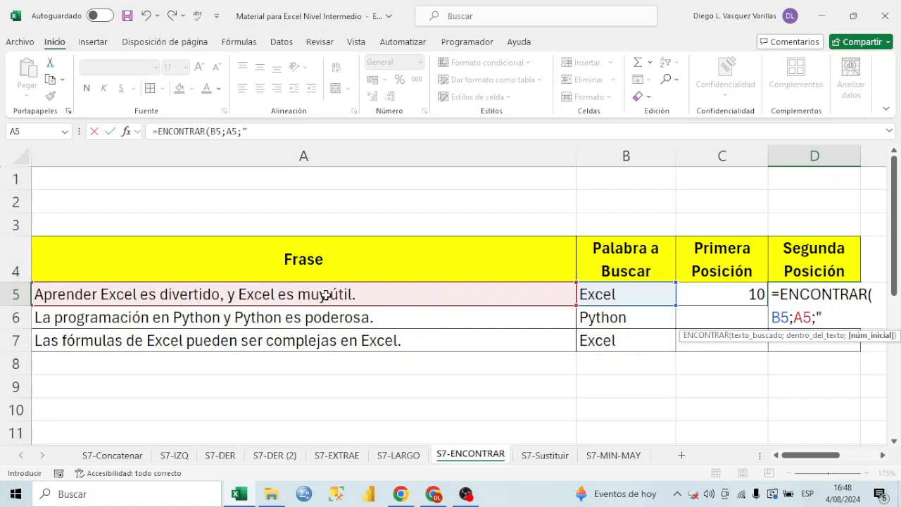
pyautogui.write('15)')
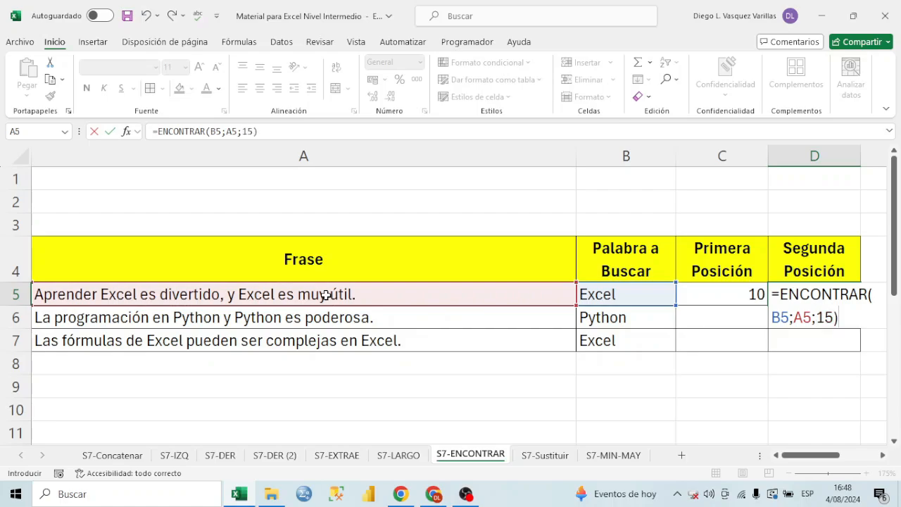
pyautogui.press('Return')
pyautogui.click(784, 296)
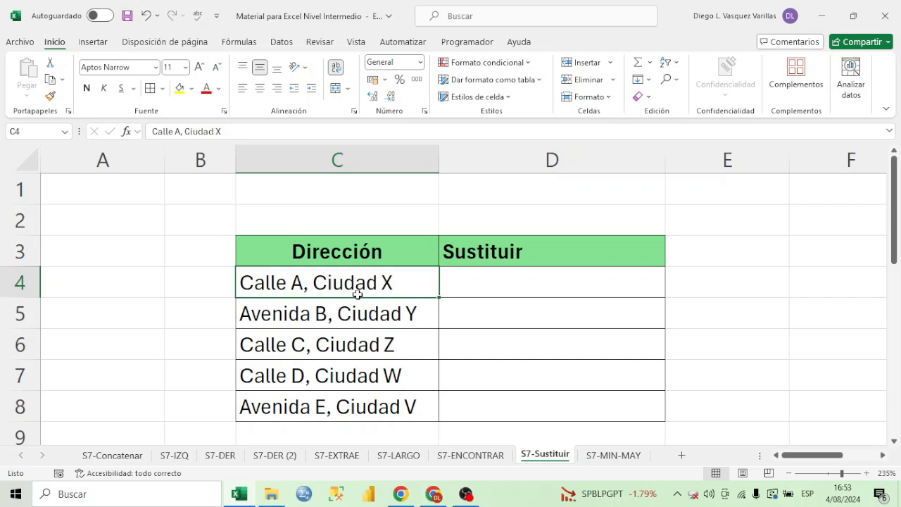
# - On the S7-Sustituir sheet, review the addresses in C4:C8 and the wording they have in common
pyautogui.moveTo(358, 295); pyautogui.dragTo(371, 352)
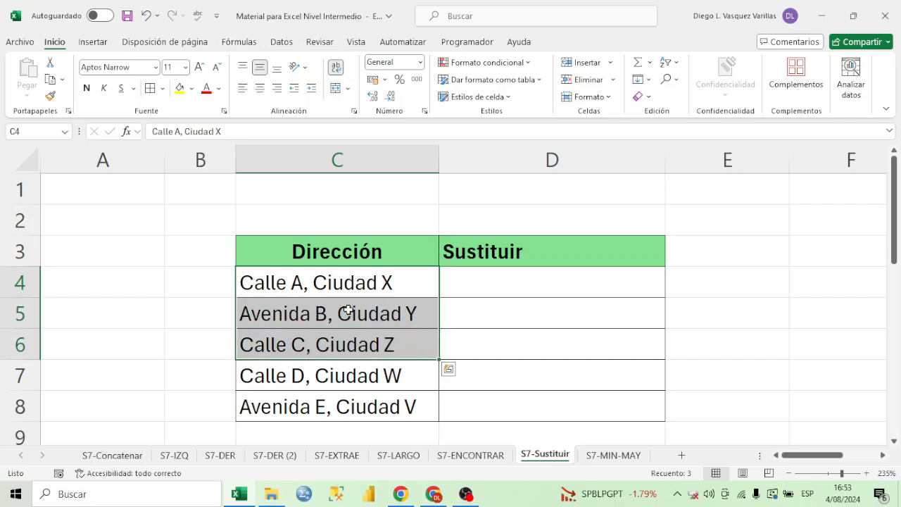
pyautogui.click(373, 283)
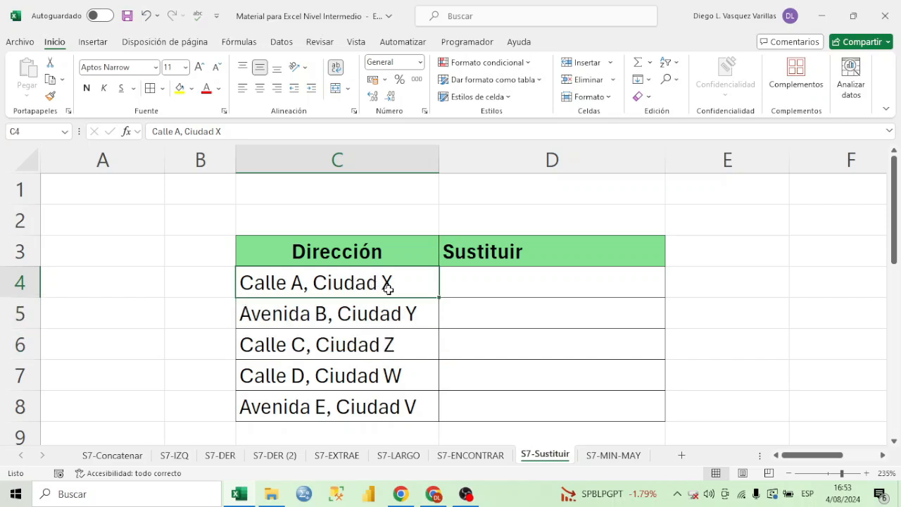
pyautogui.moveTo(378, 282); pyautogui.dragTo(384, 403)
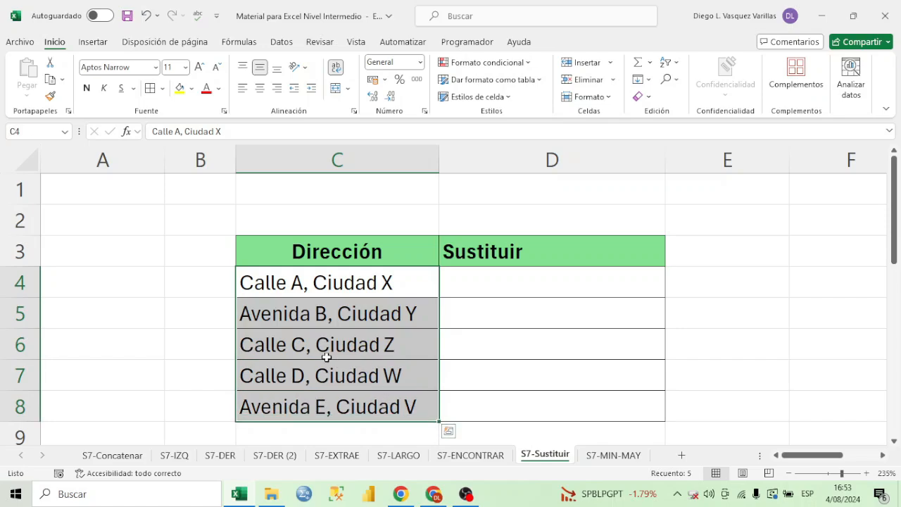
pyautogui.click(334, 283)
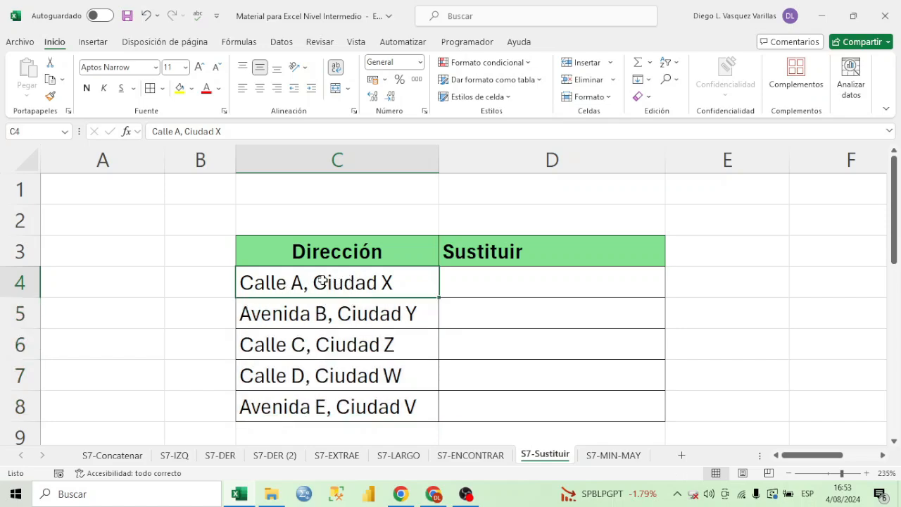
pyautogui.press('Down')
pyautogui.press('Down')
pyautogui.press('Down')
pyautogui.press('Down')
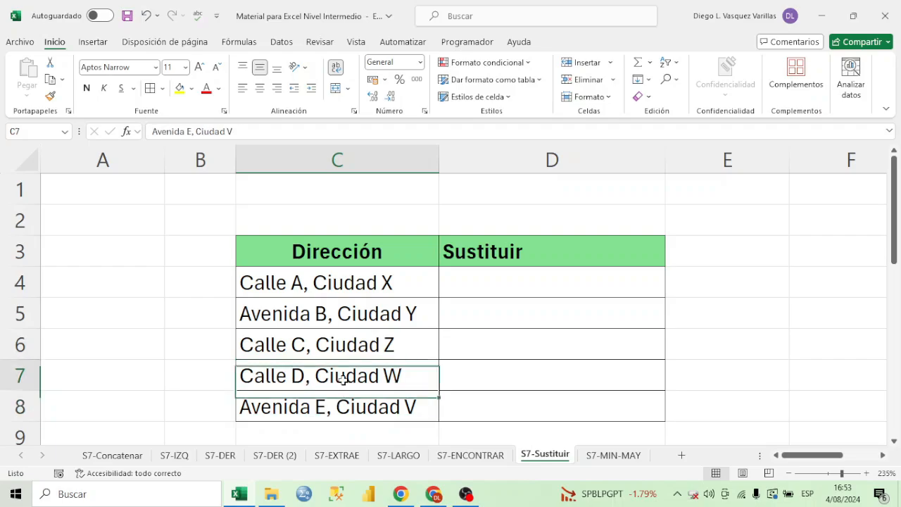
pyautogui.press('Up')
pyautogui.press('Up')
pyautogui.press('Up')
pyautogui.press('Up')
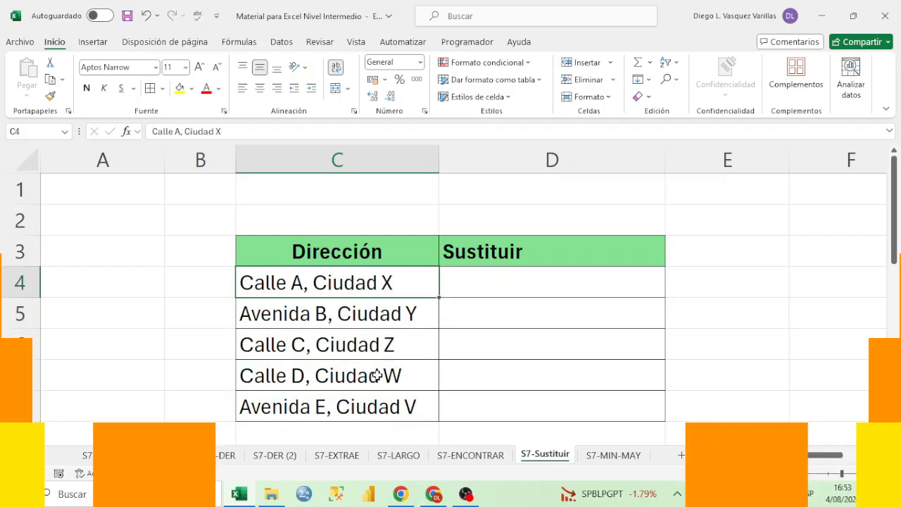
# - Enter the formula =SUSTITUIR(C4;"Ciudad";"Distrito") in D4, omitting the optional repetition argument
pyautogui.click(499, 281)
pyautogui.write('=SUS')
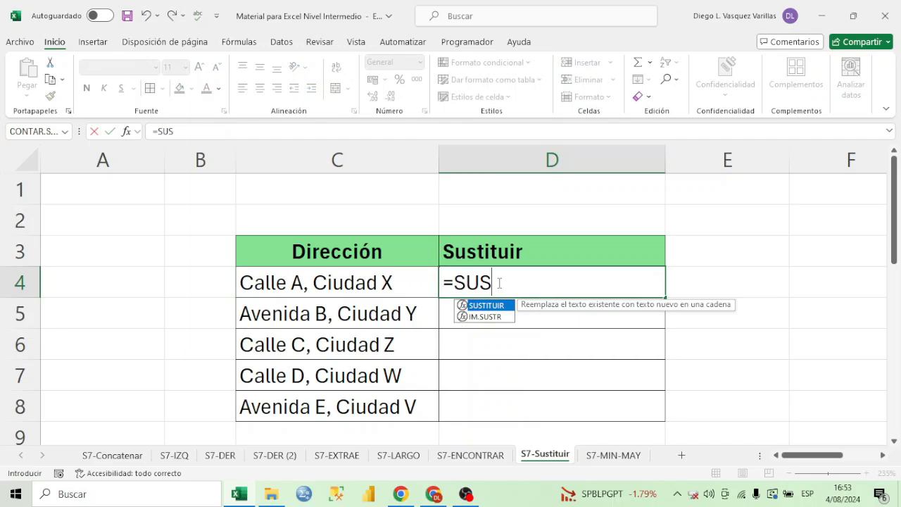
pyautogui.doubleClick(481, 306)
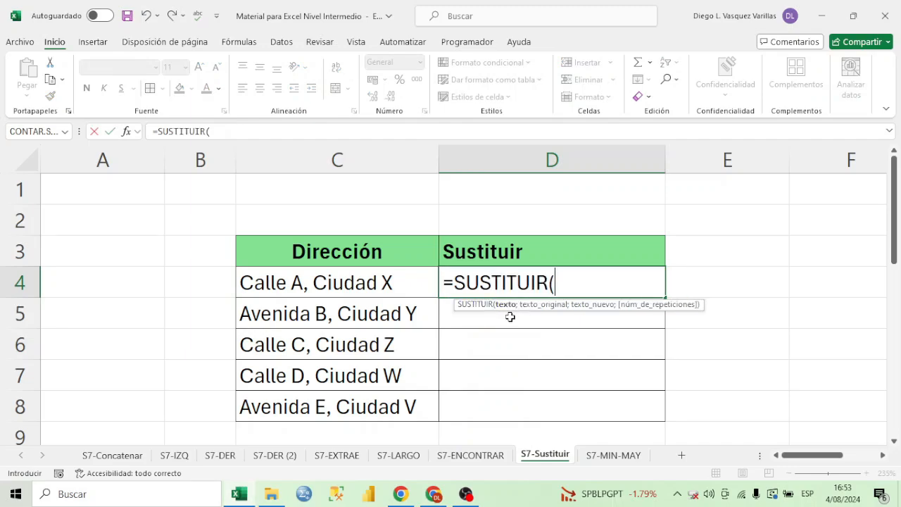
pyautogui.click(385, 284)
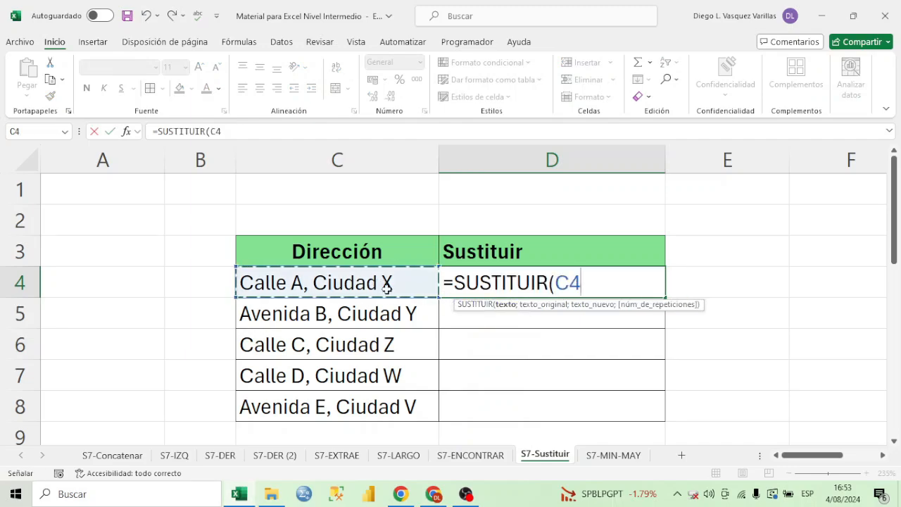
pyautogui.write(';')
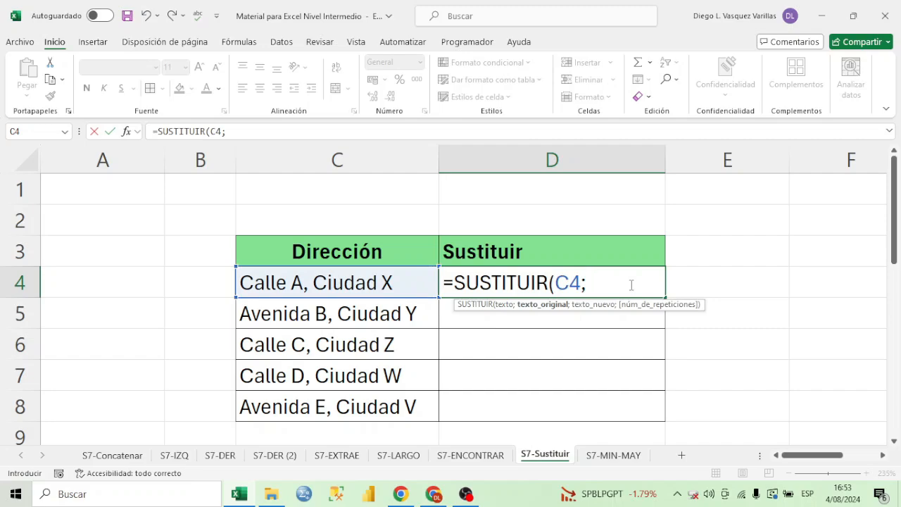
pyautogui.write('"Ciudad";')
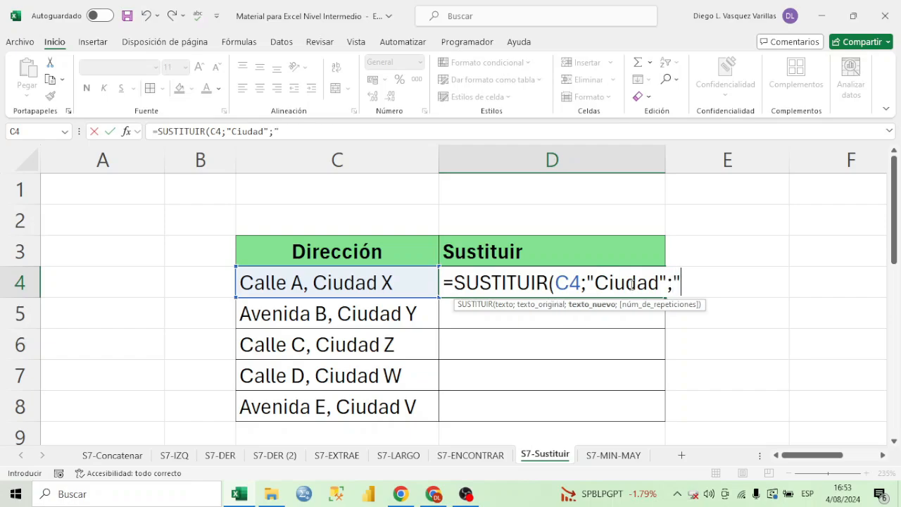
pyautogui.write('"Distrito')
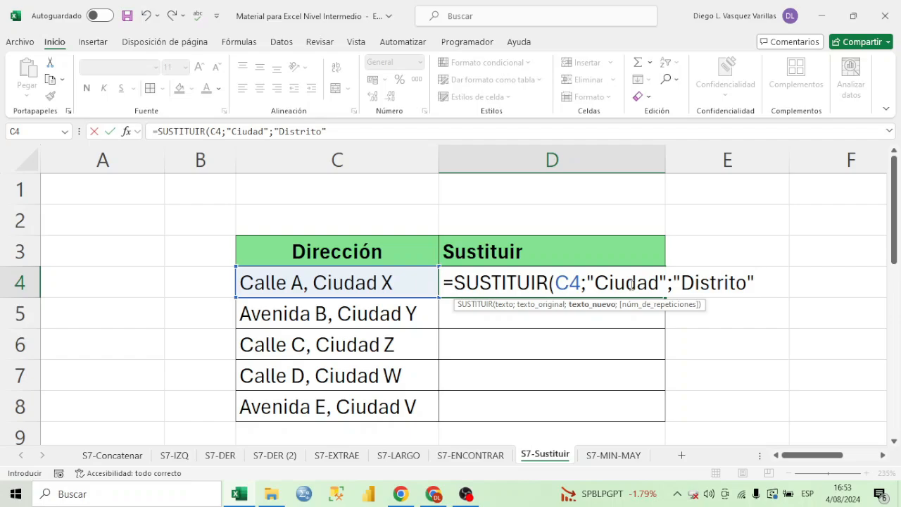
pyautogui.write('";')
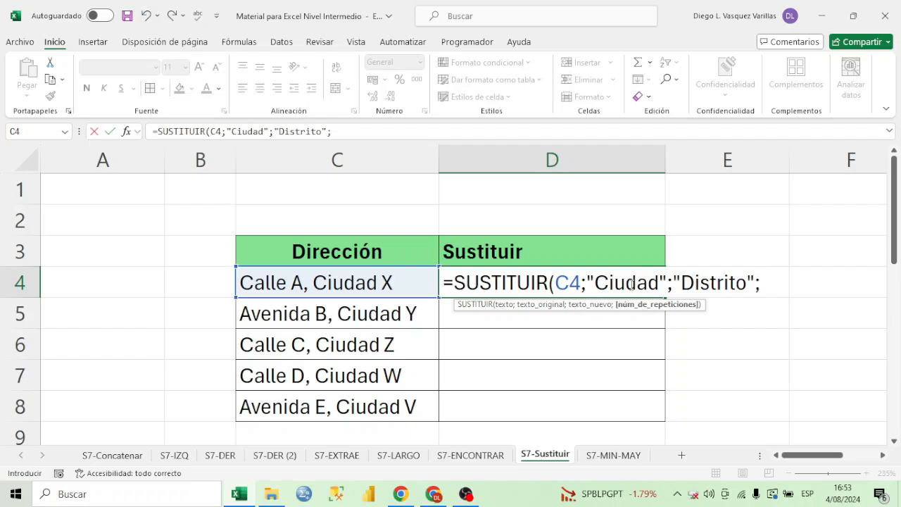
pyautogui.press('BackSpace')
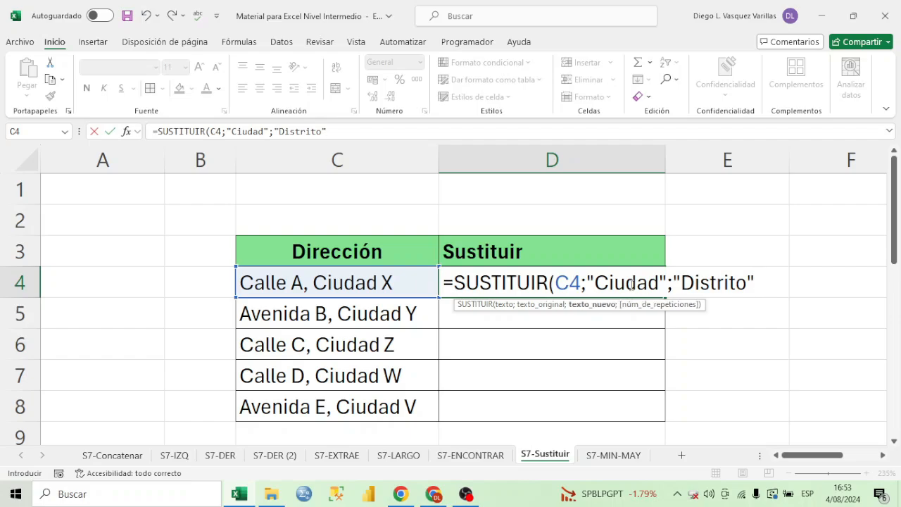
pyautogui.write(')')
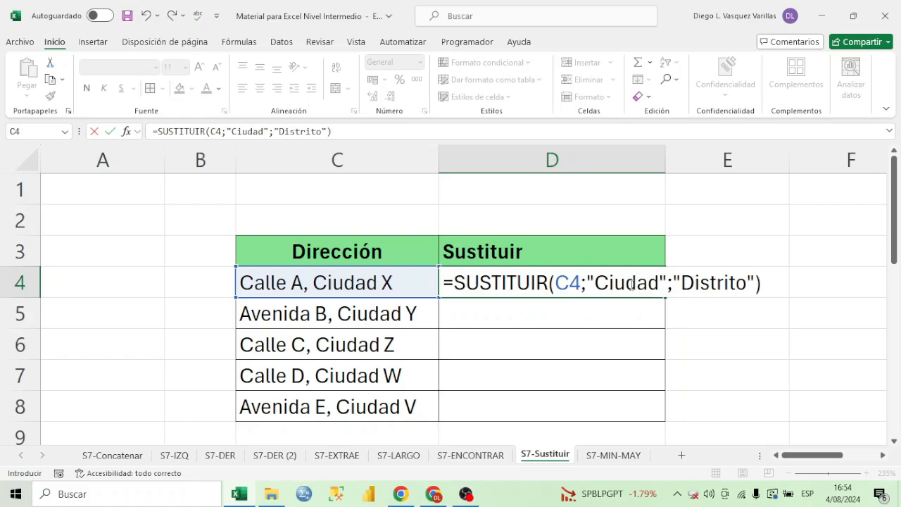
pyautogui.press('Return')
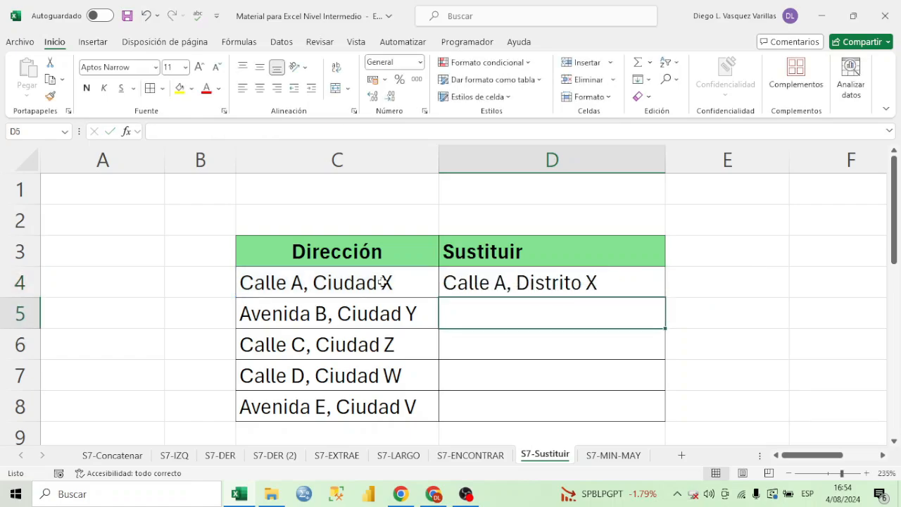
# - Copy the SUSTITUIR formula from D4 down to D8 and check the substituted addresses
pyautogui.click(588, 283)
pyautogui.moveTo(664, 297); pyautogui.dragTo(664, 416)
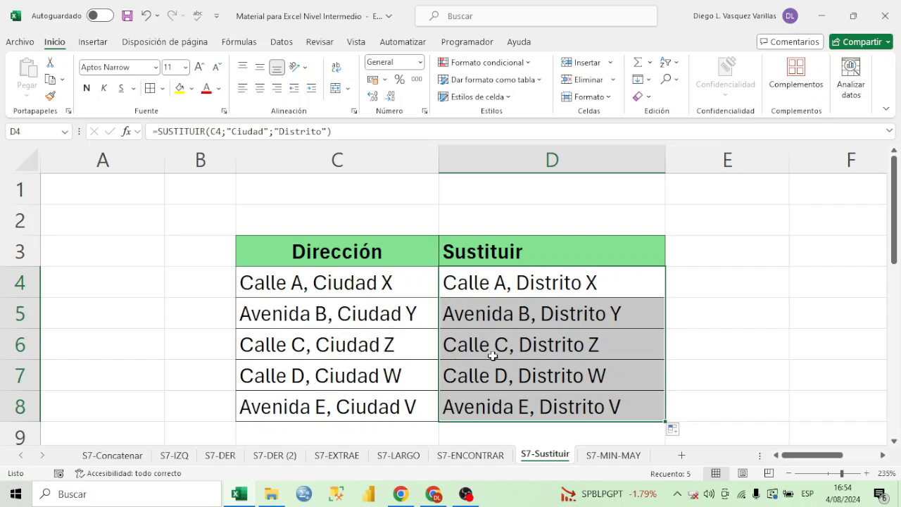
pyautogui.click(552, 316)
pyautogui.click(564, 386)
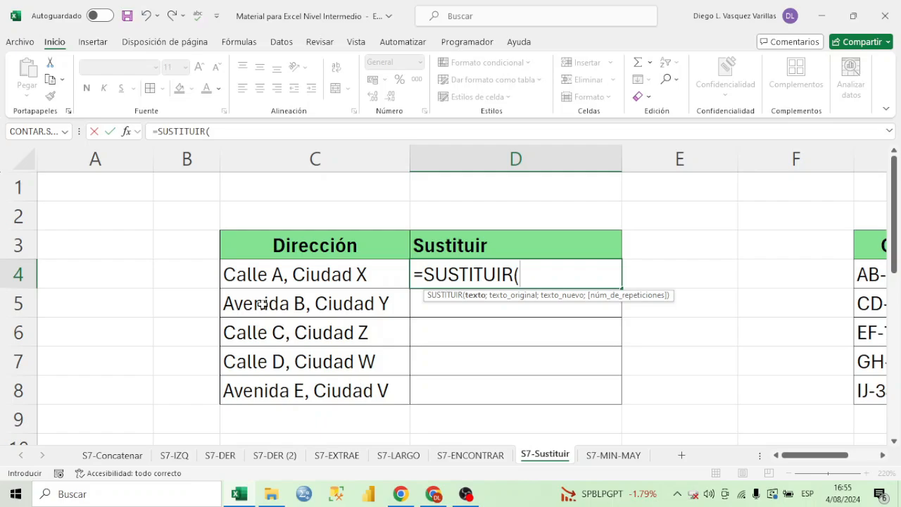
# - Complete the formula =SUSTITUIR(C4;"a";"A") in D4 to replace every lowercase a with a capital A
pyautogui.click(286, 274)
pyautogui.write(';;')
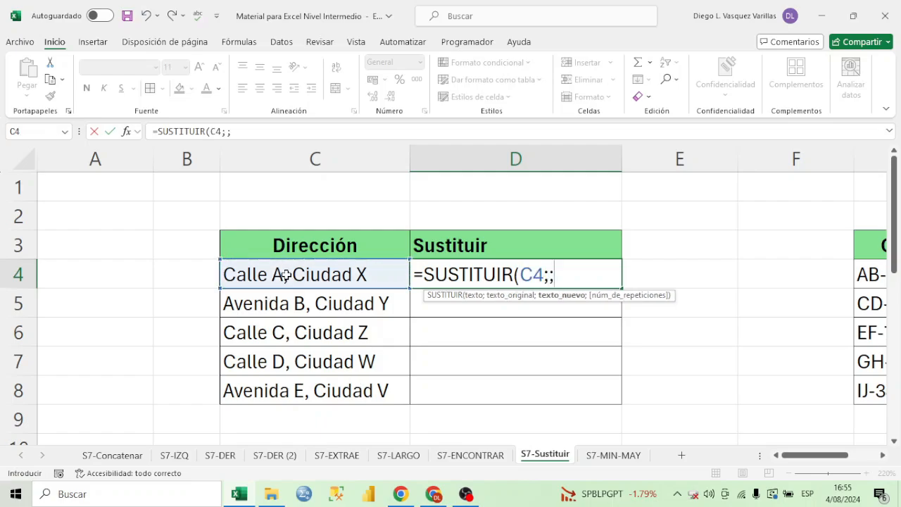
pyautogui.press('BackSpace')
pyautogui.write('"')
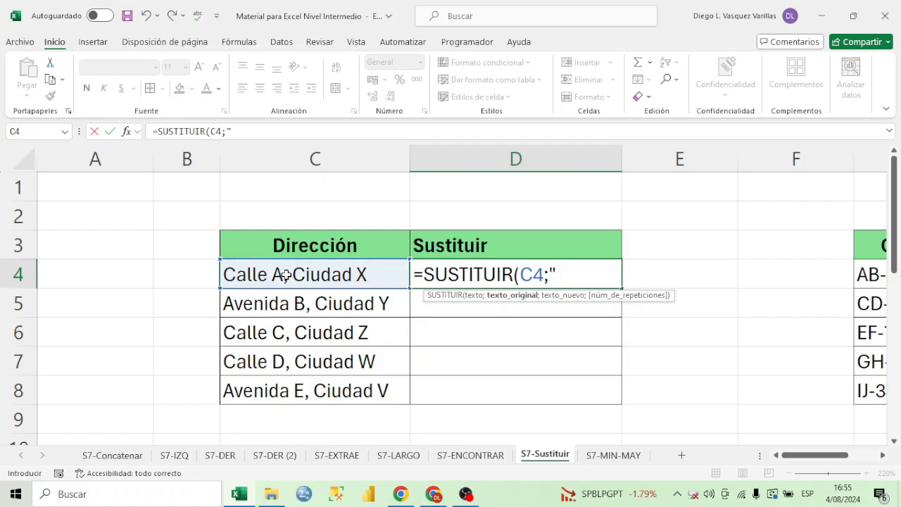
pyautogui.write('a";"')
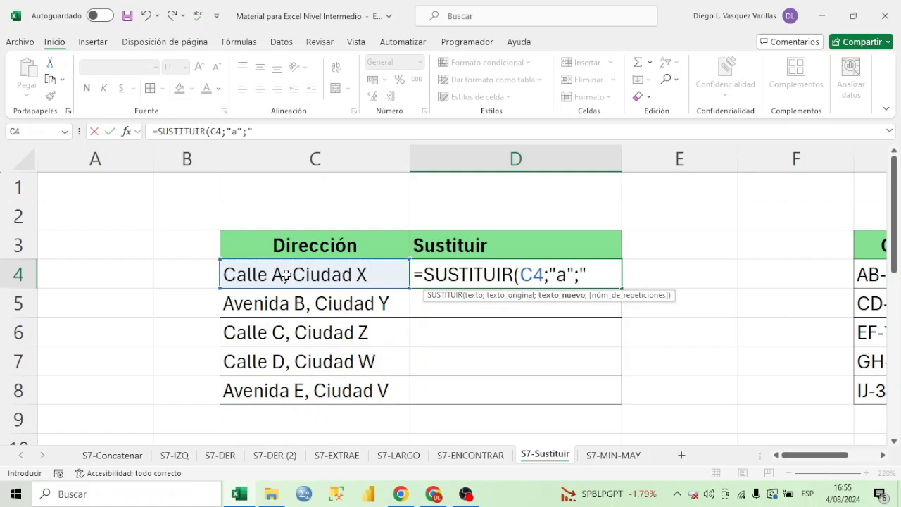
pyautogui.write('A")')
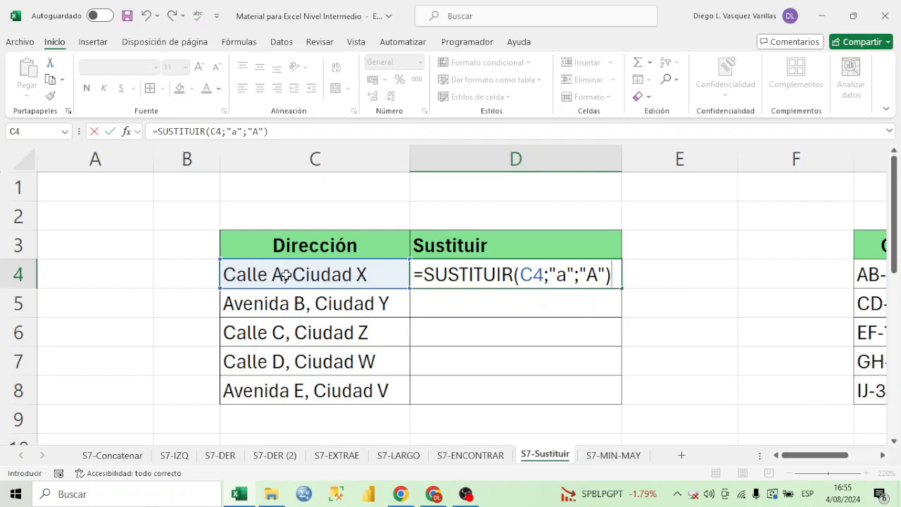
pyautogui.press('Return')
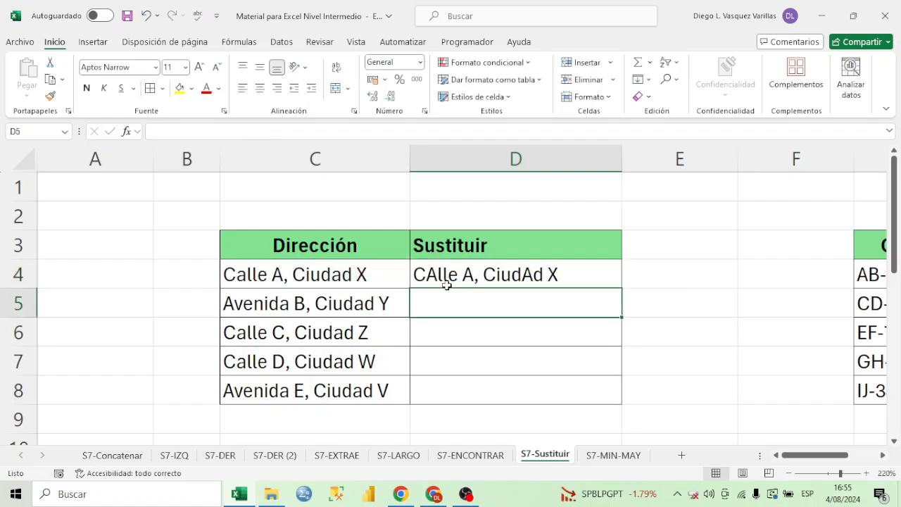
# - Try copying the SUSTITUIR formula from D4 down to D8 and undo the fill
pyautogui.click(619, 276)
pyautogui.moveTo(625, 286); pyautogui.dragTo(626, 402)
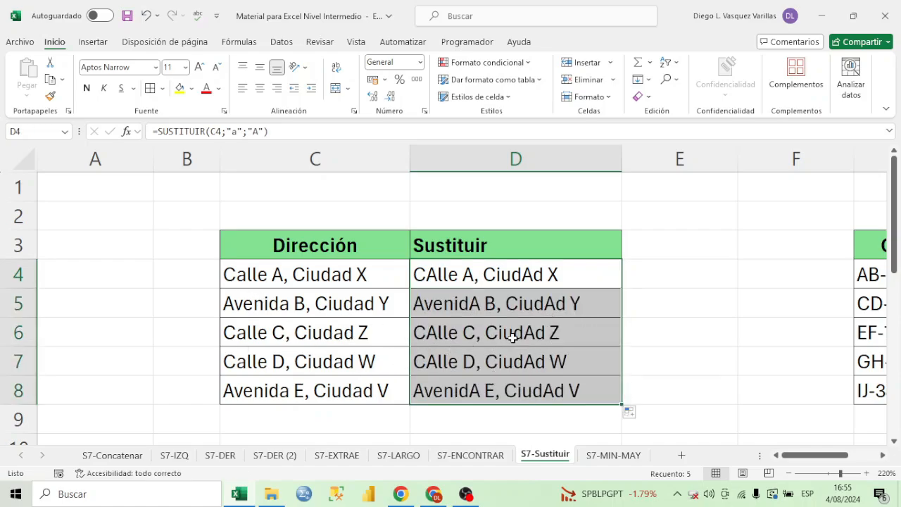
pyautogui.hotkey('ctrl', 'z')
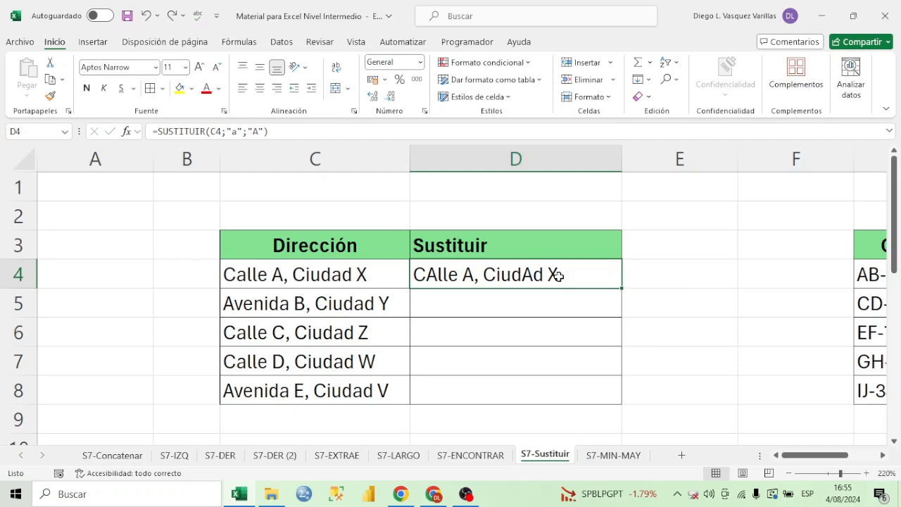
# - Add the repetition number 1 to the D4 formula, making it =SUSTITUIR(C4;"a";"A";1)
pyautogui.doubleClick(558, 276)
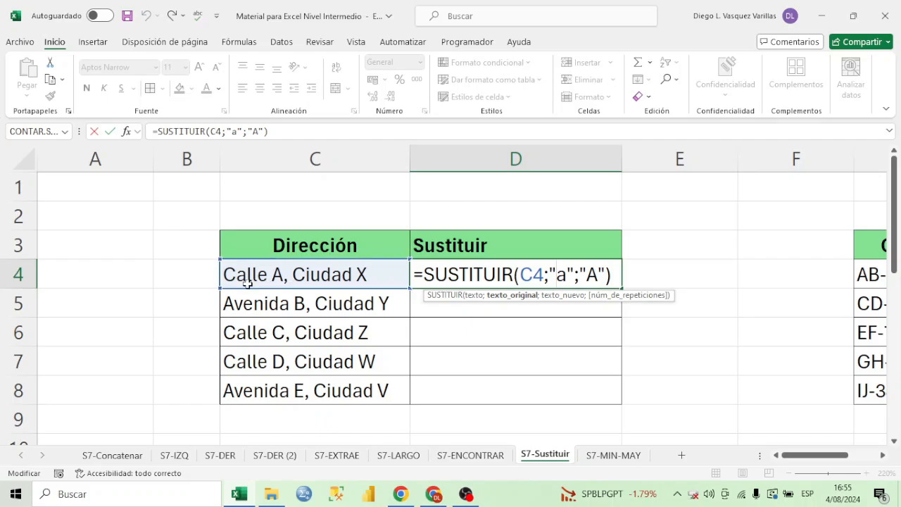
pyautogui.click(606, 275)
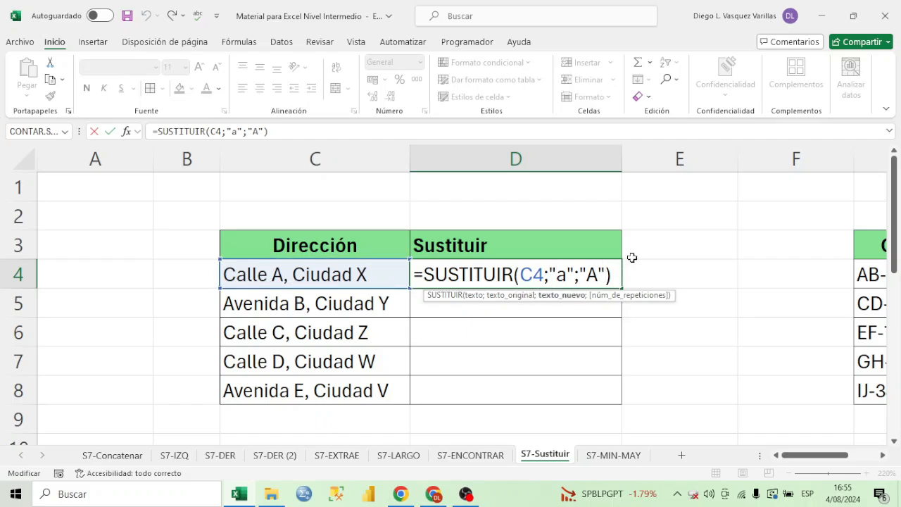
pyautogui.write(';')
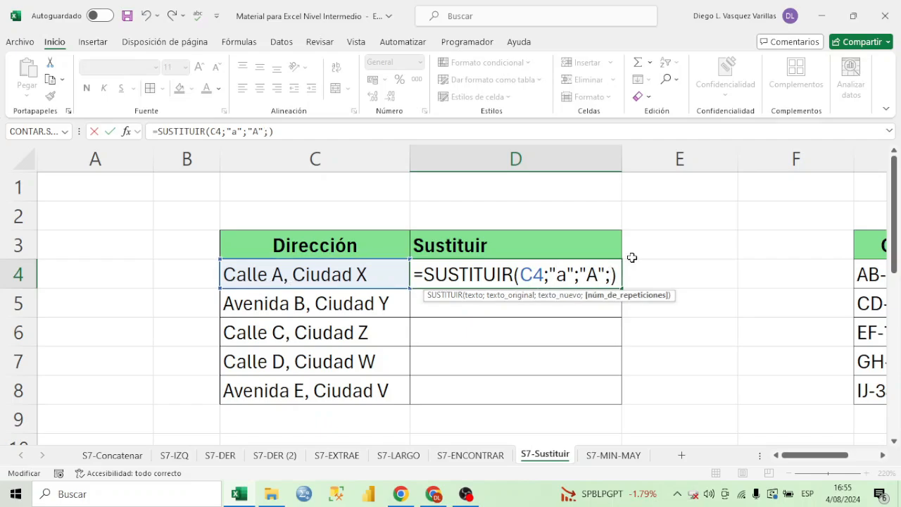
pyautogui.write('1')
pyautogui.press('Return')
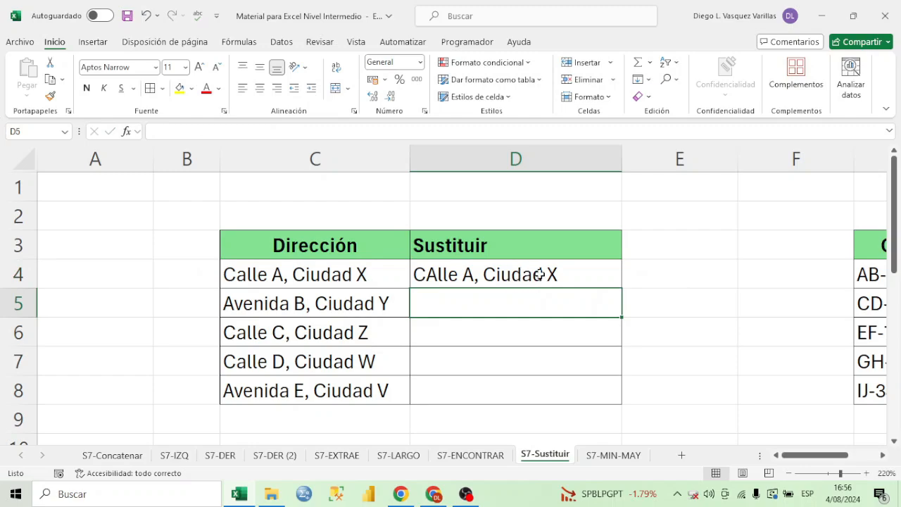
# - Copy the SUSTITUIR formula with the repetition argument from D4 down to D8 and check the copied cells
pyautogui.click(588, 282)
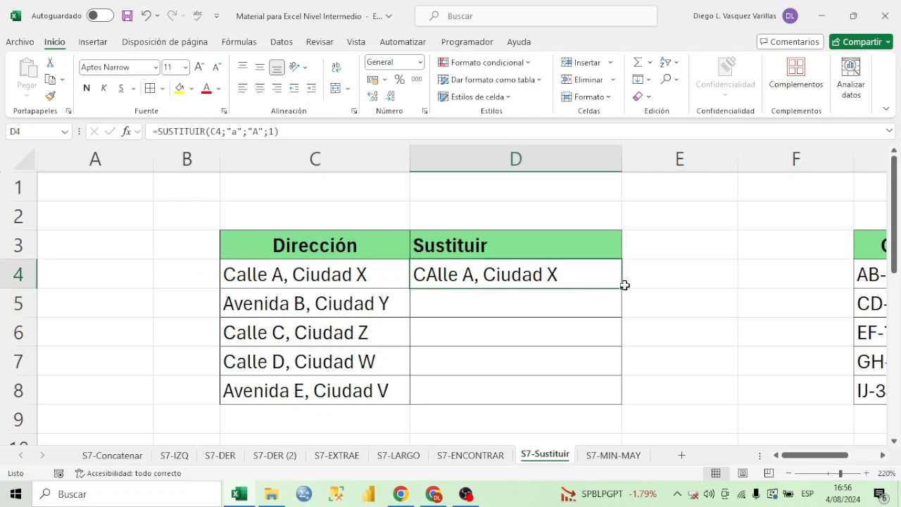
pyautogui.moveTo(622, 288); pyautogui.dragTo(634, 398)
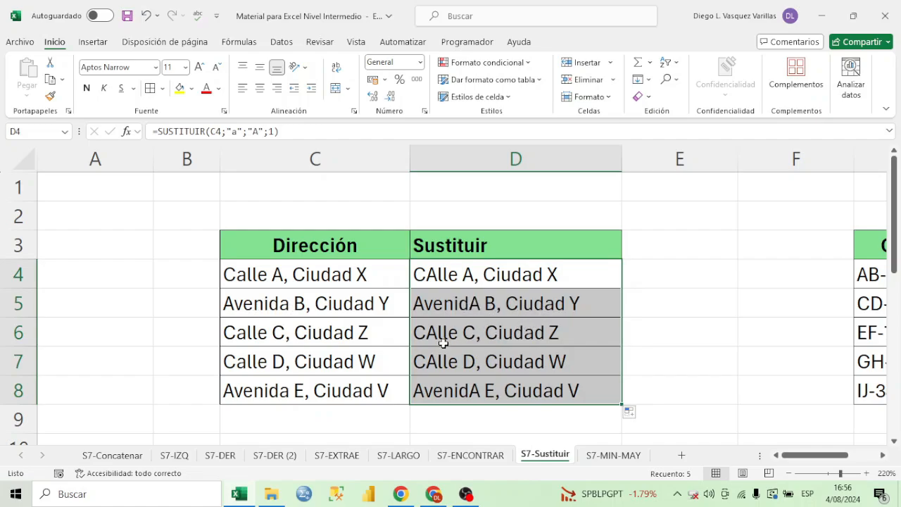
pyautogui.click(517, 342)
pyautogui.click(564, 386)
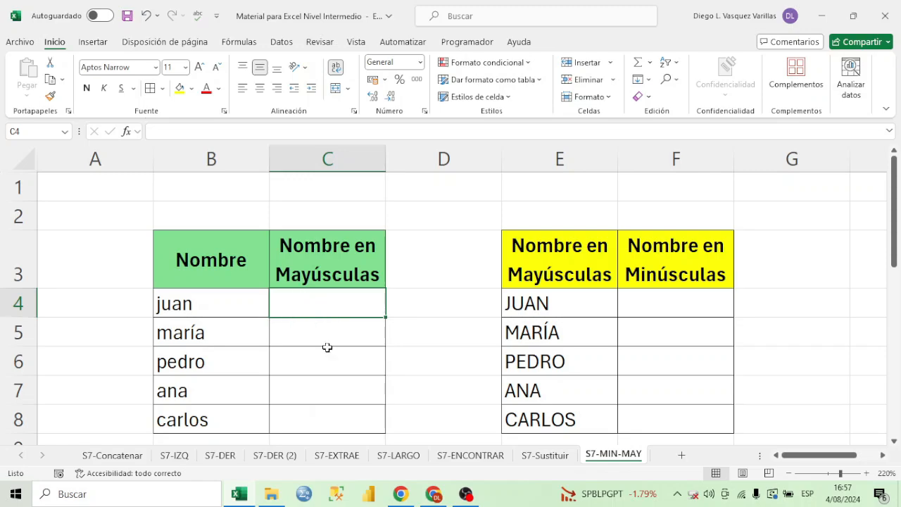
# - On the S7-MIN-MAY sheet, enter =MAYUSC(B4) in C4 and copy it down to C8 to capitalize the names
pyautogui.moveTo(227, 294); pyautogui.dragTo(244, 410)
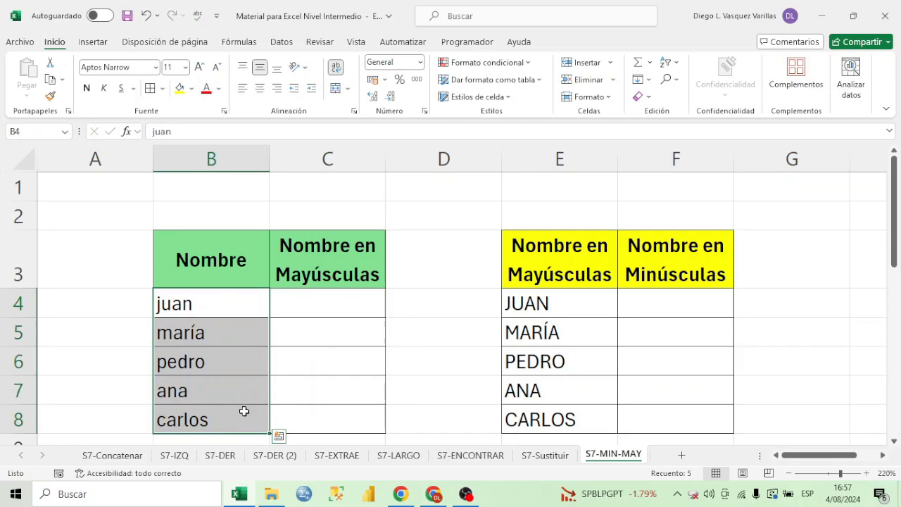
pyautogui.click(315, 310)
pyautogui.write('=MAY')
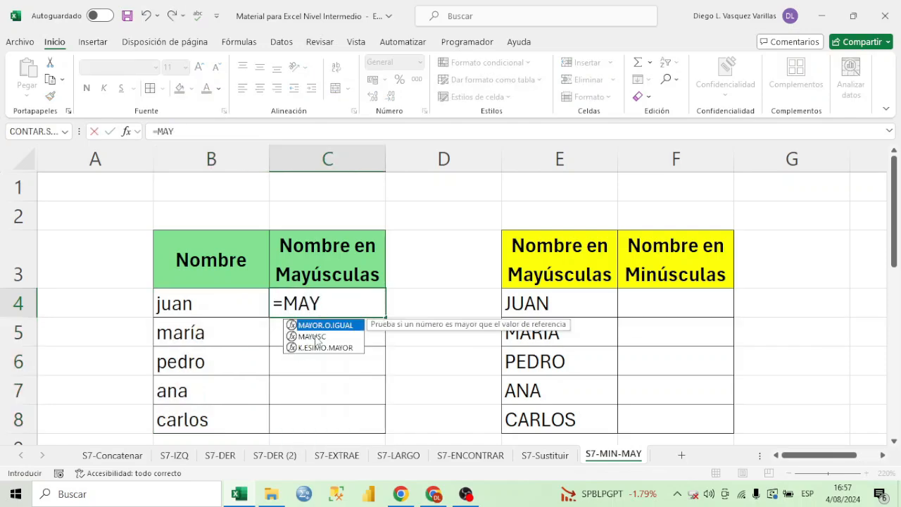
pyautogui.doubleClick(315, 337)
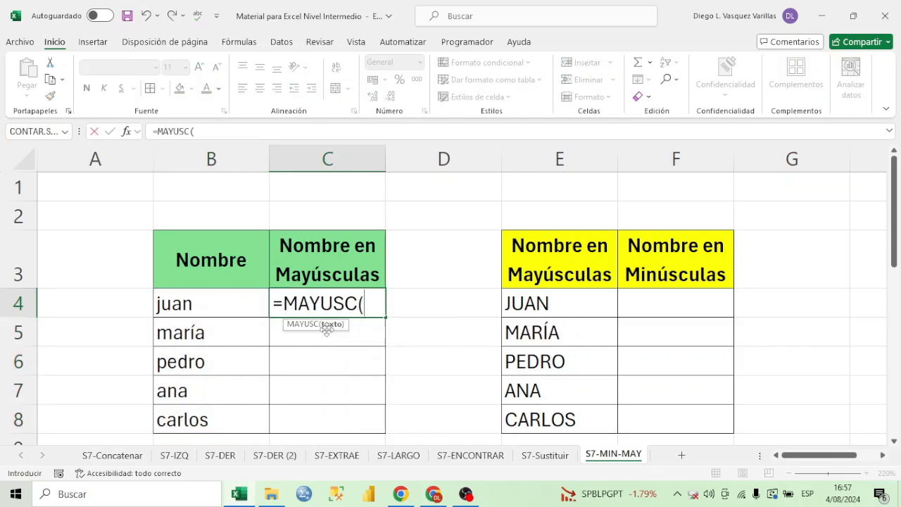
pyautogui.click(238, 303)
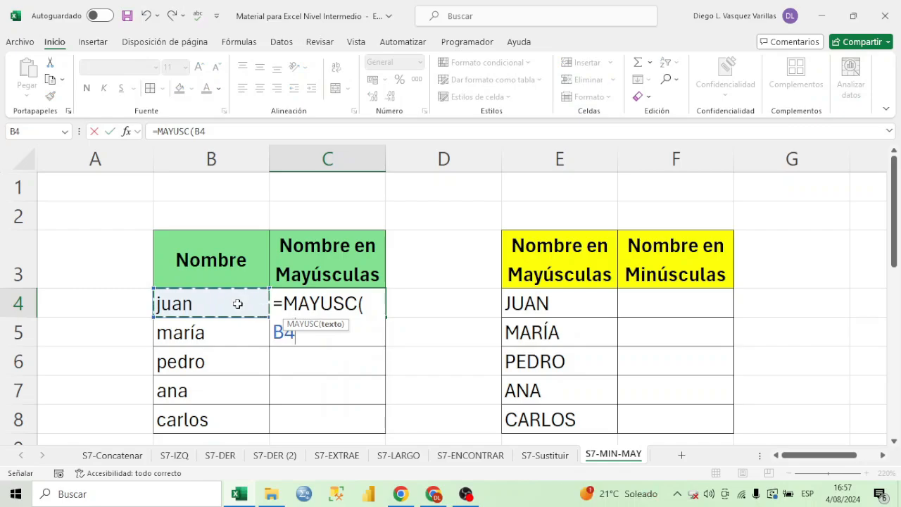
pyautogui.write(')')
pyautogui.press('Return')
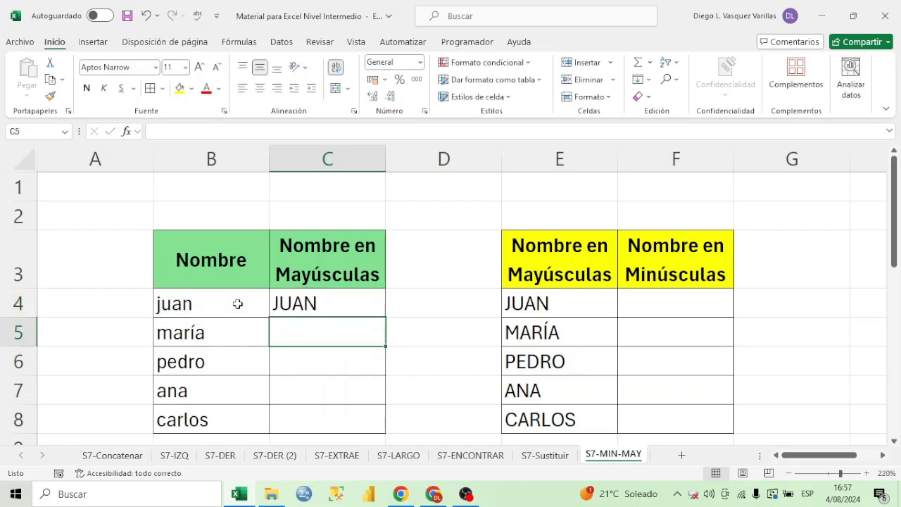
pyautogui.click(292, 305)
pyautogui.moveTo(386, 318); pyautogui.dragTo(391, 438)
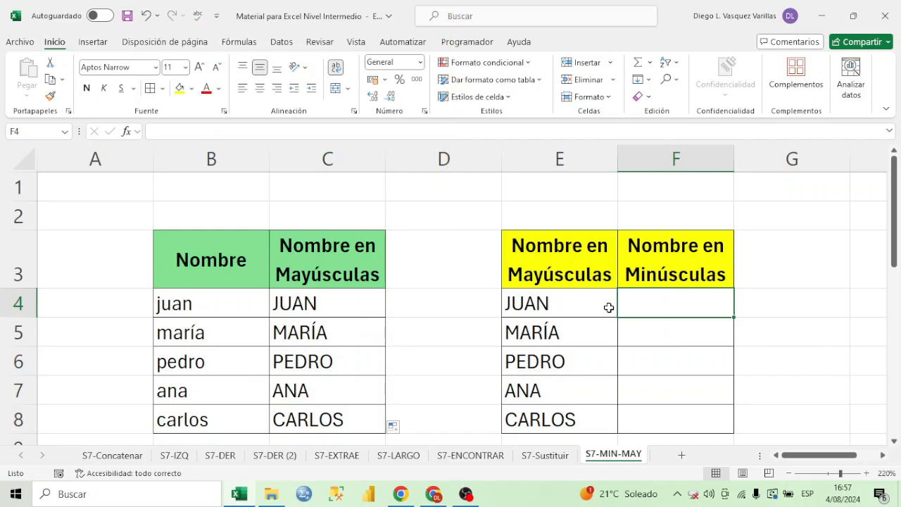
# - Enter the formula =MINUSC(E4) in F4 to convert the uppercase name to lowercase
pyautogui.write('=MIN')
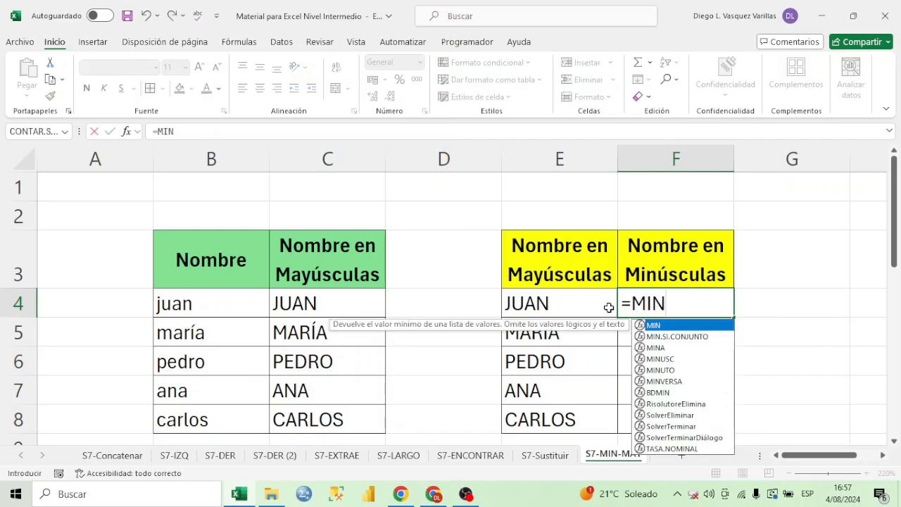
pyautogui.doubleClick(662, 359)
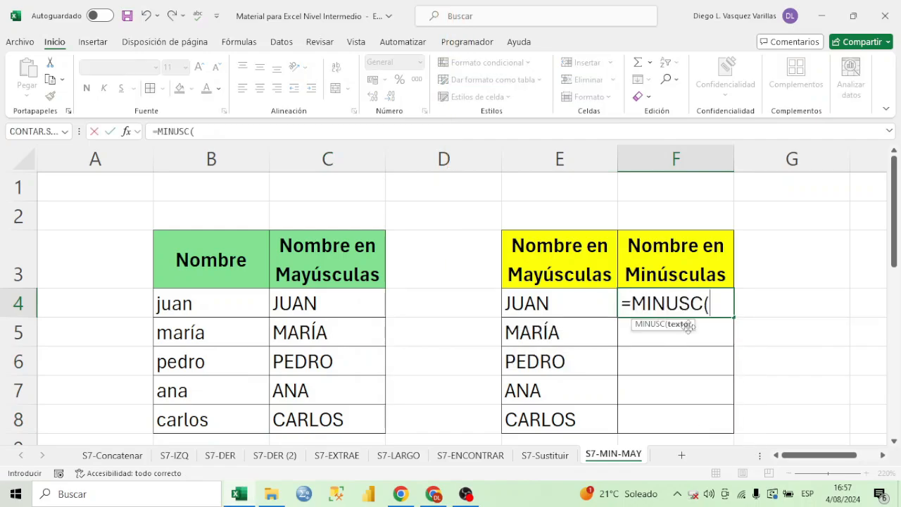
pyautogui.click(539, 303)
pyautogui.write(')')
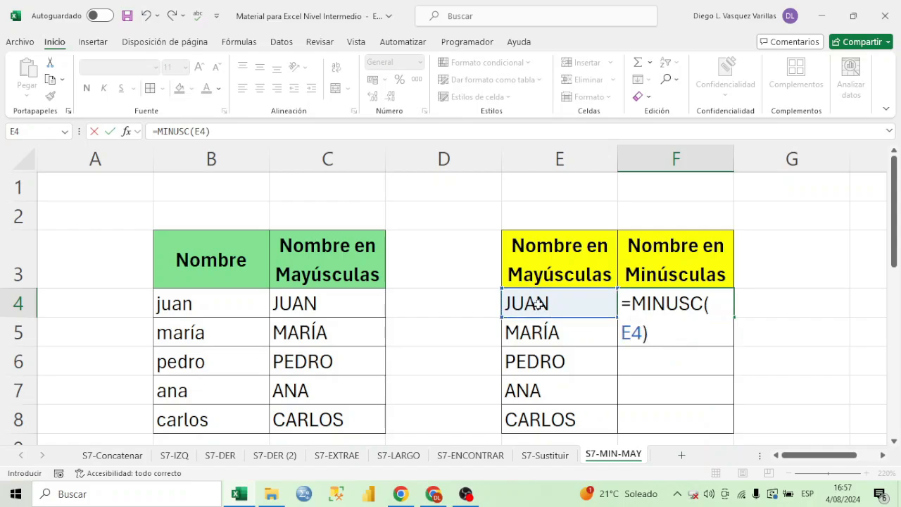
pyautogui.press('Return')
# - Copy the MINUSC formula from F4 down to F8 and inspect the copied formula in F5
pyautogui.click(538, 303)
pyautogui.click(673, 300)
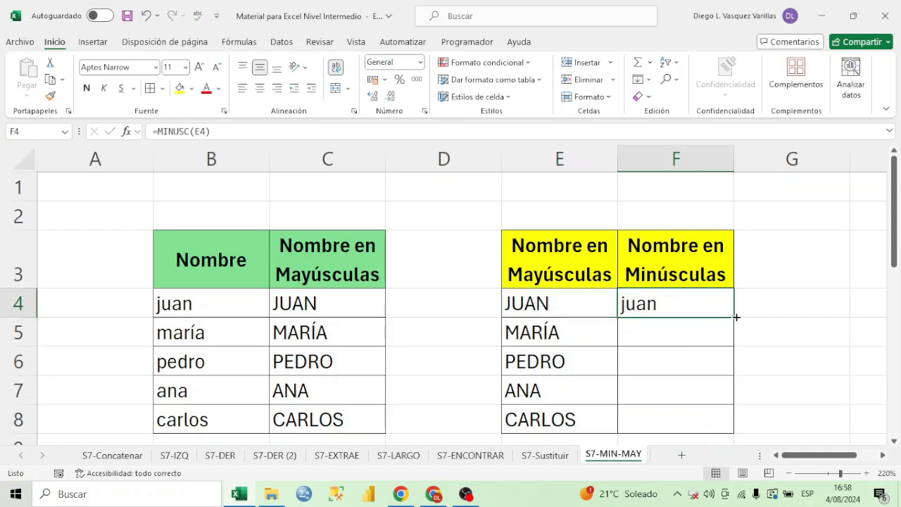
pyautogui.moveTo(734, 318); pyautogui.dragTo(745, 428)
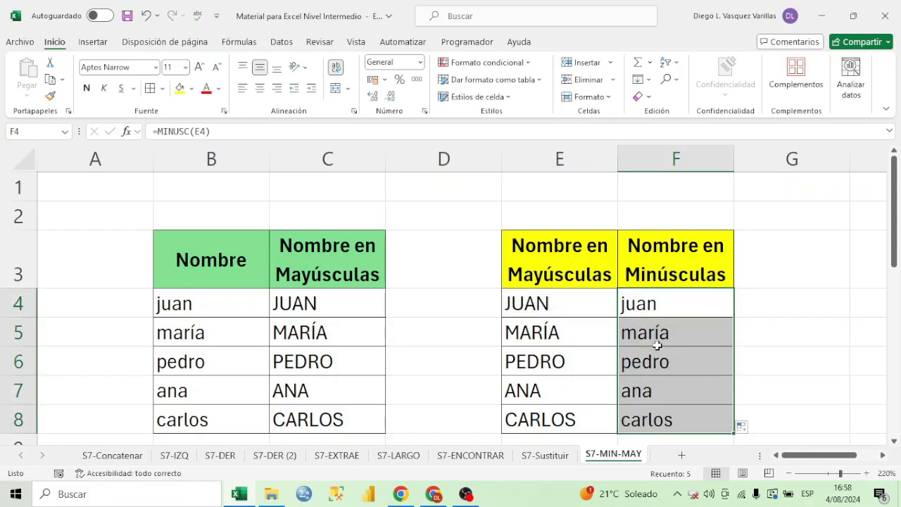
pyautogui.click(659, 332)
pyautogui.doubleClick(662, 335)
pyautogui.press('Escape')
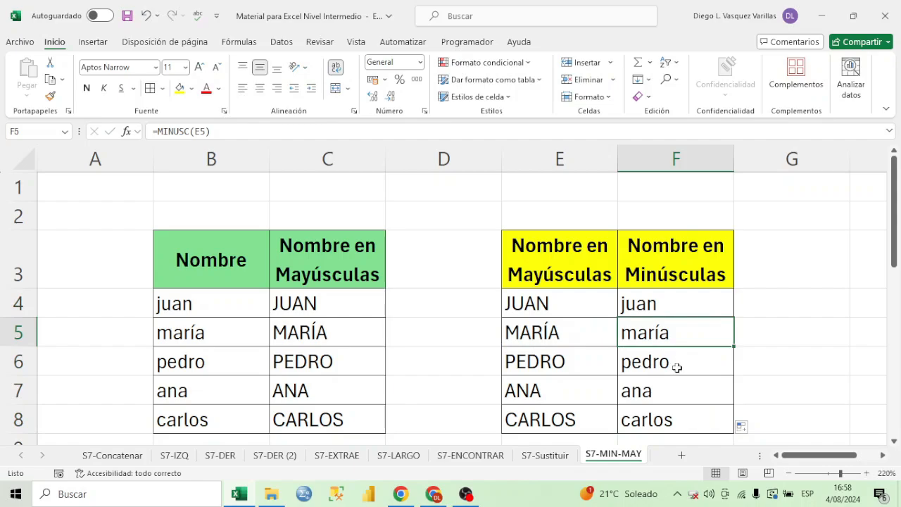